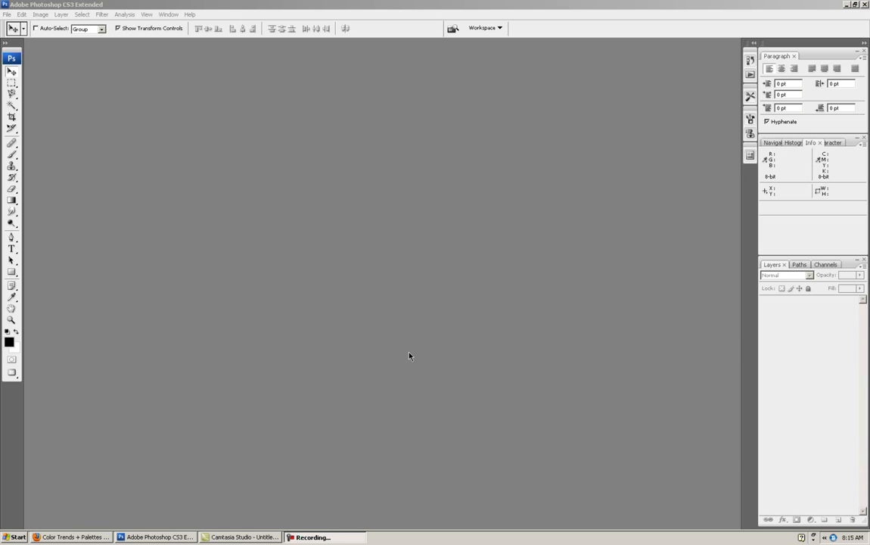
# - Switch to Firefox, open the Branding trends on COLOURlovers and look through the latest business trends
pyautogui.click(89, 537)
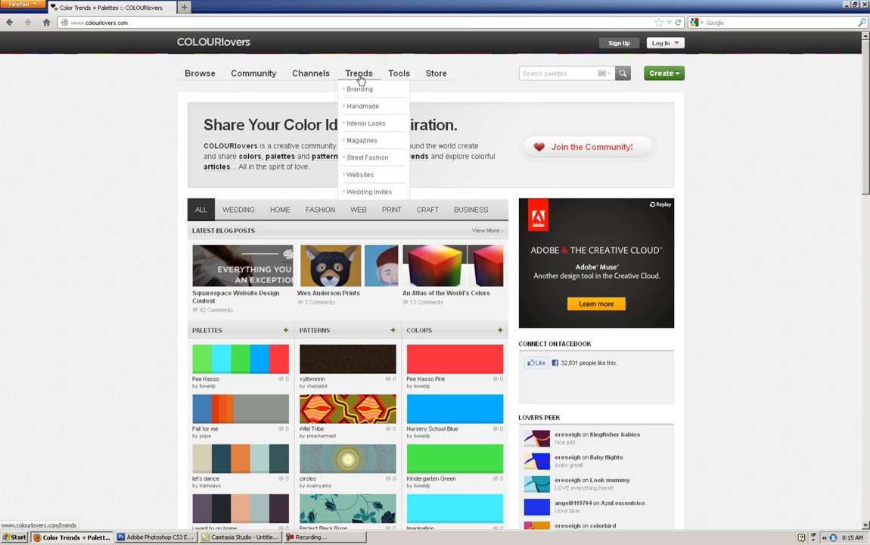
pyautogui.click(360, 89)
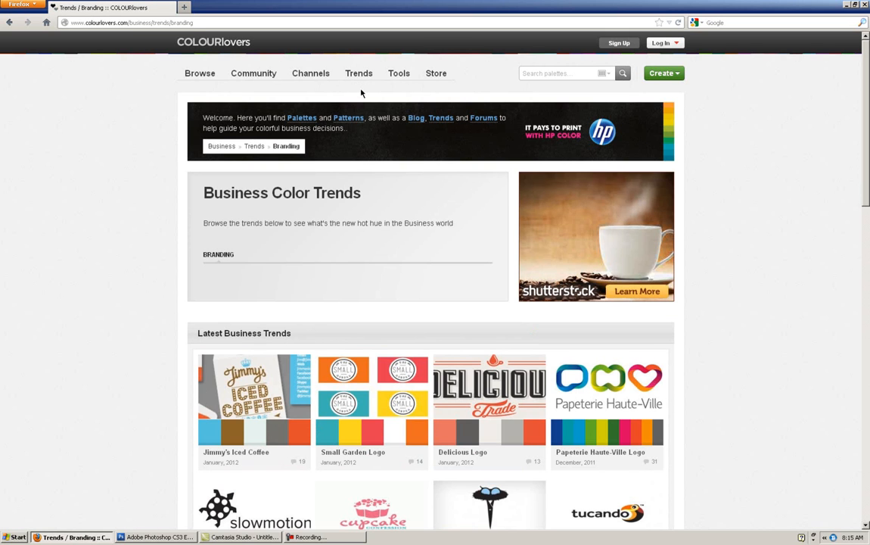
pyautogui.scroll(-8, 371, 167)
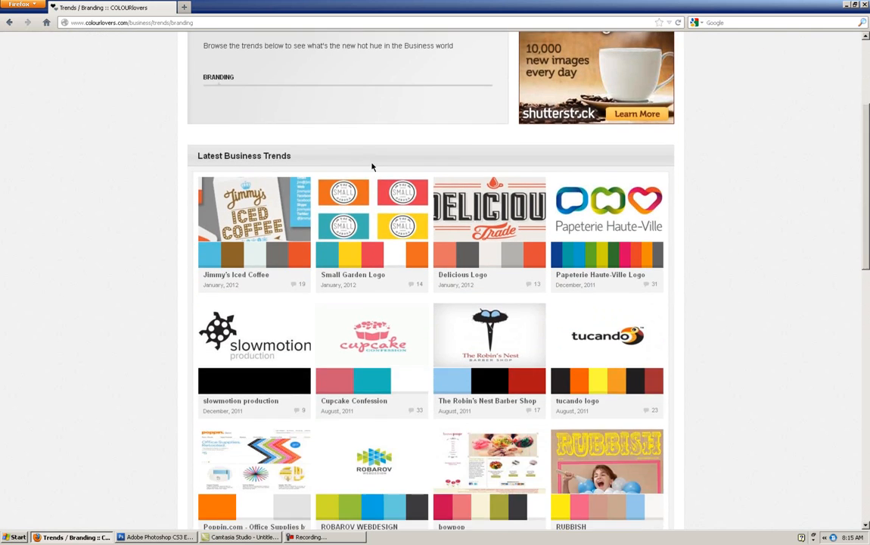
pyautogui.scroll(-8, 371, 167)
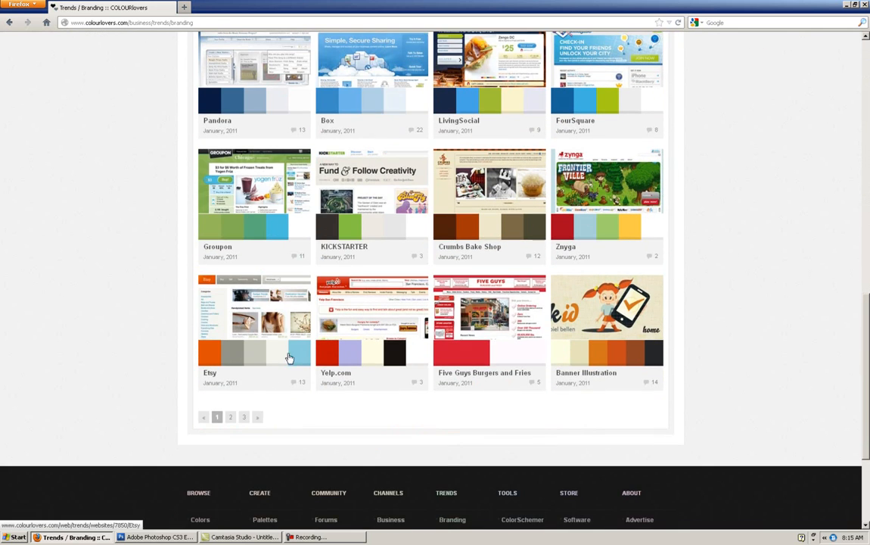
# - Go to page 2 of the business trends and browse its palettes
pyautogui.click(230, 417)
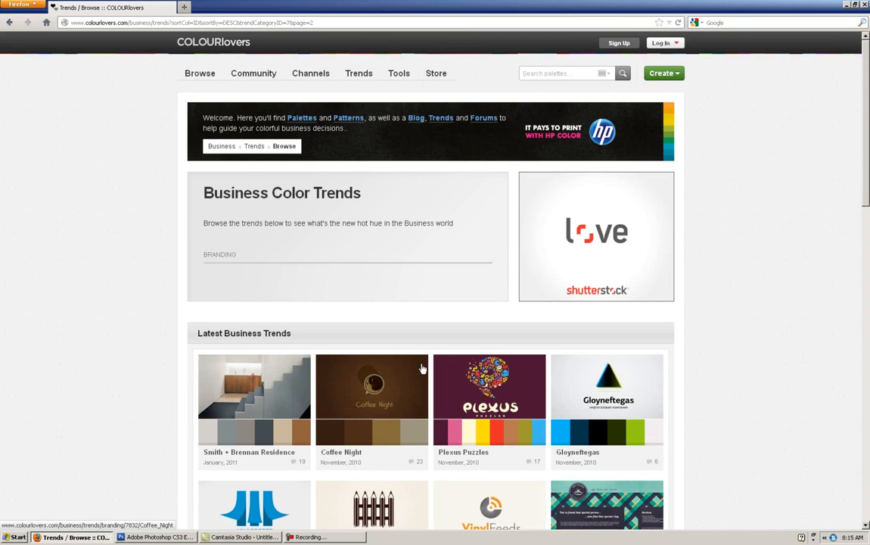
pyautogui.scroll(-4, 545, 272)
pyautogui.scroll(-5, 546, 272)
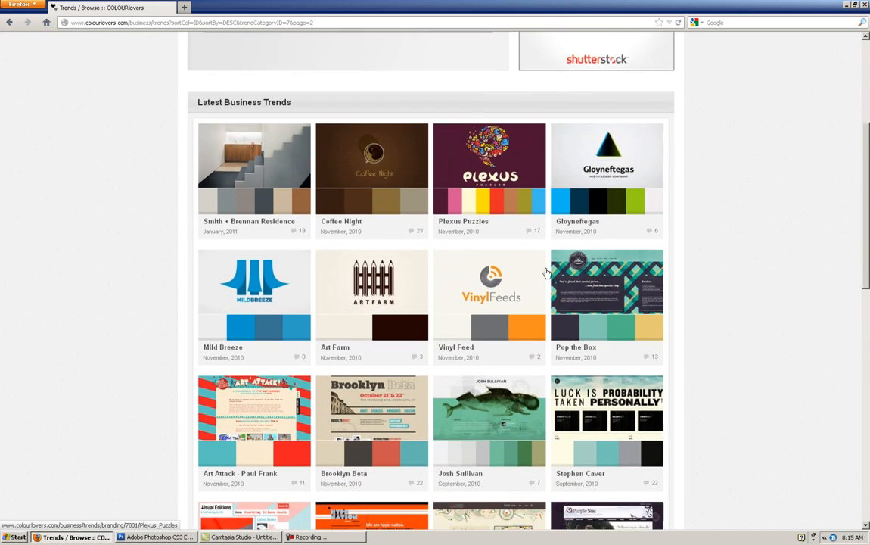
pyautogui.scroll(3, 545, 271)
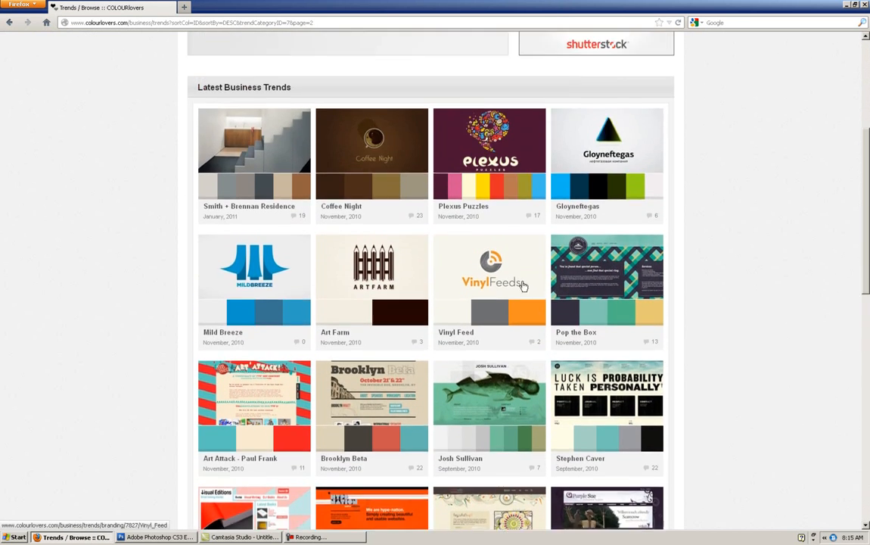
pyautogui.scroll(1, 280, 237)
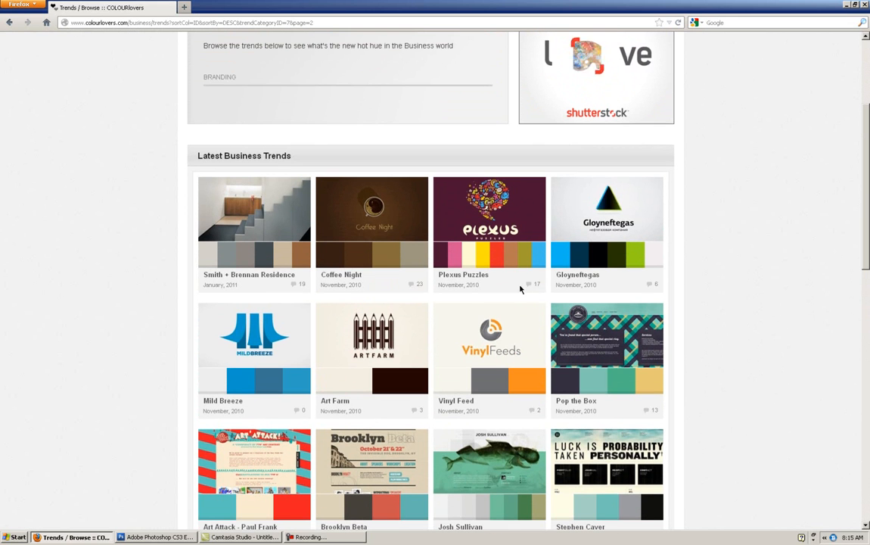
# - View the trend colors of the Smith + Brennan Residence entry and return to the trends listing
pyautogui.click(253, 240)
pyautogui.scroll(-3, 454, 393)
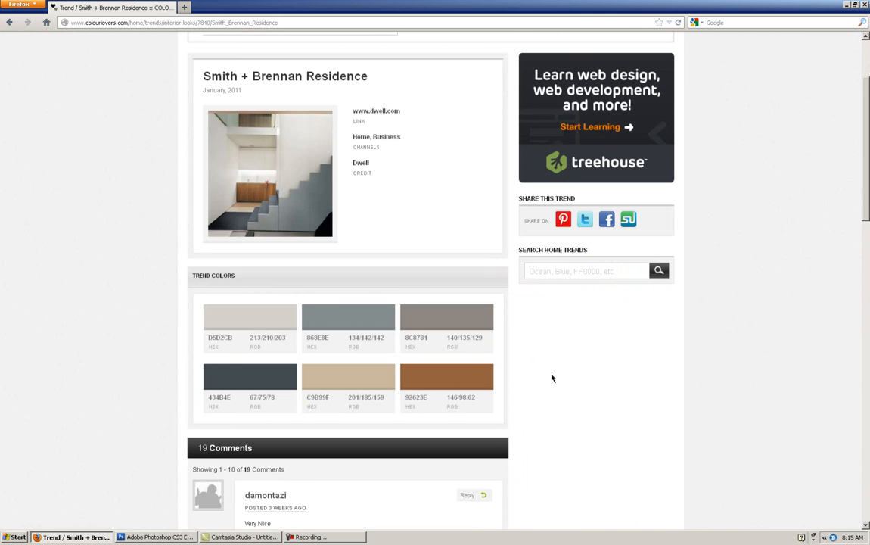
pyautogui.scroll(3, 552, 378)
pyautogui.scroll(-1, 551, 378)
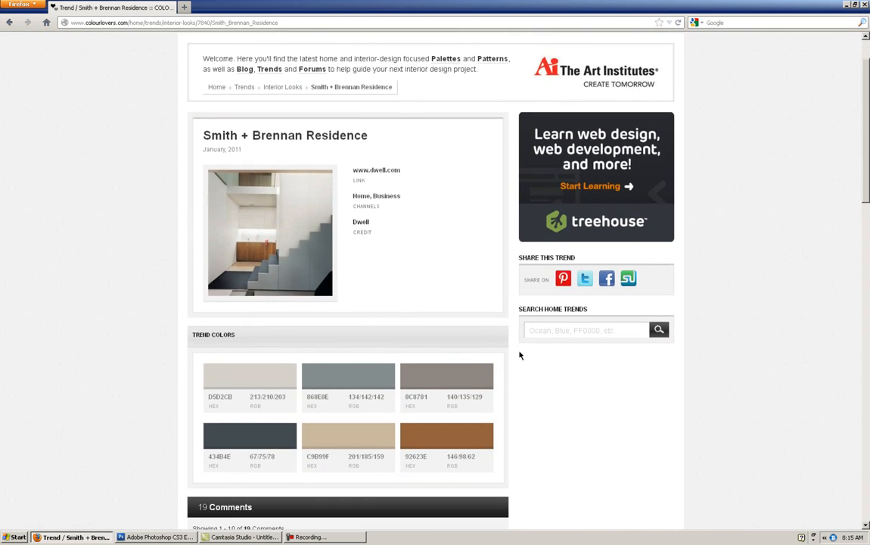
pyautogui.click(9, 22)
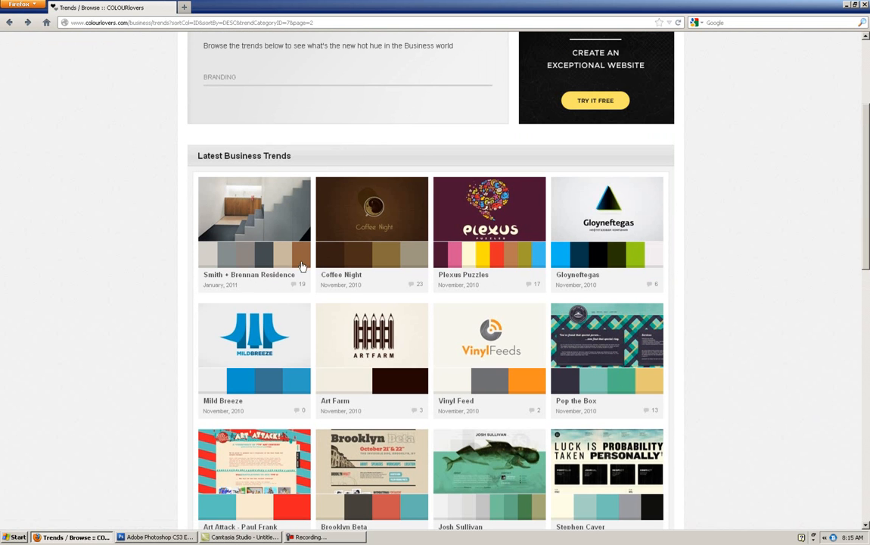
pyautogui.rightClick(257, 259)
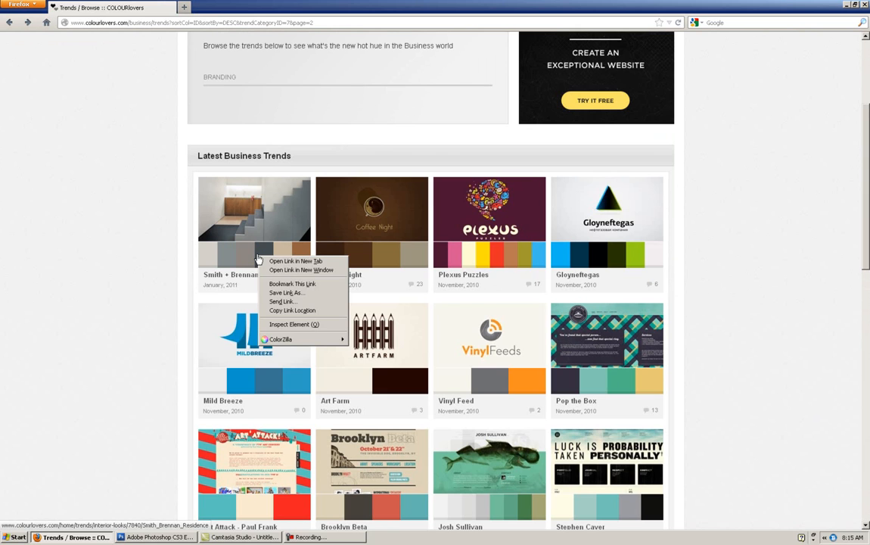
pyautogui.click(276, 294)
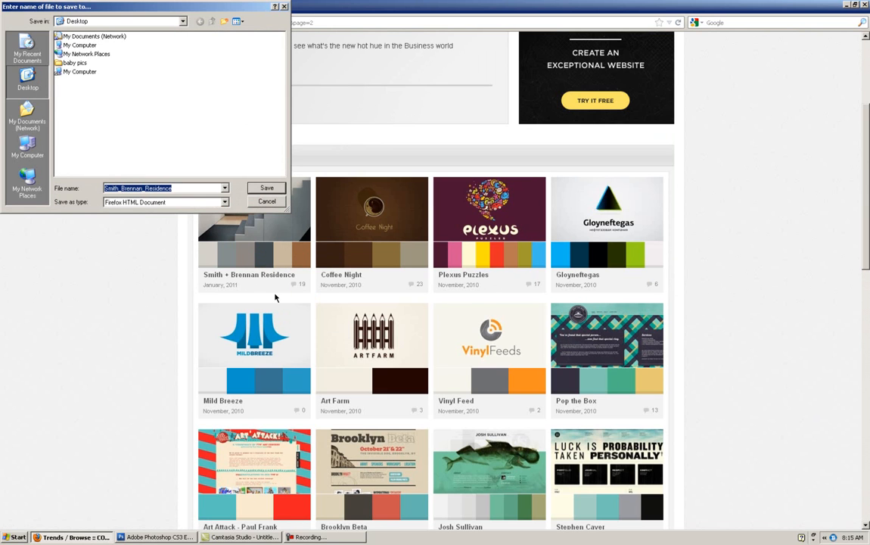
pyautogui.click(266, 202)
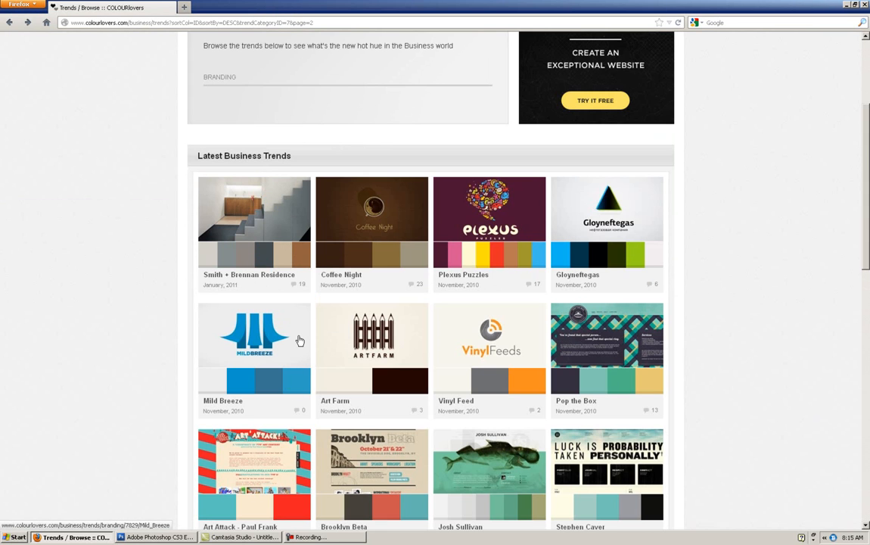
# - Switch to Photoshop, create a 3360 x 1050 pixel transparent document from the Clipboard preset and paste the screen capture
pyautogui.click(157, 536)
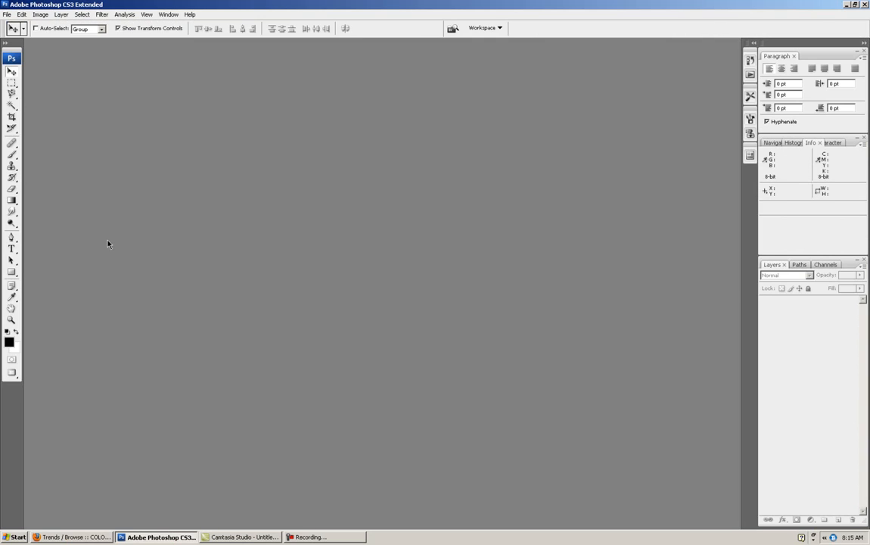
pyautogui.click(6, 14)
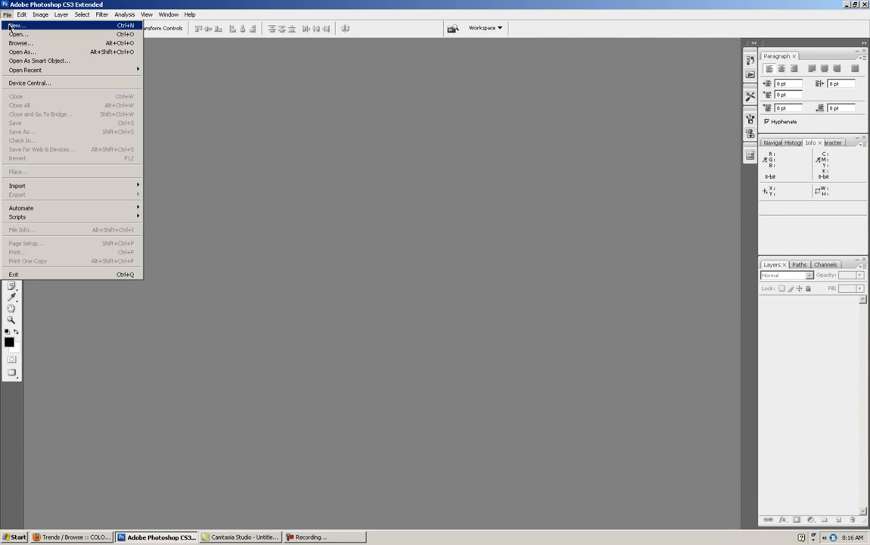
pyautogui.click(10, 26)
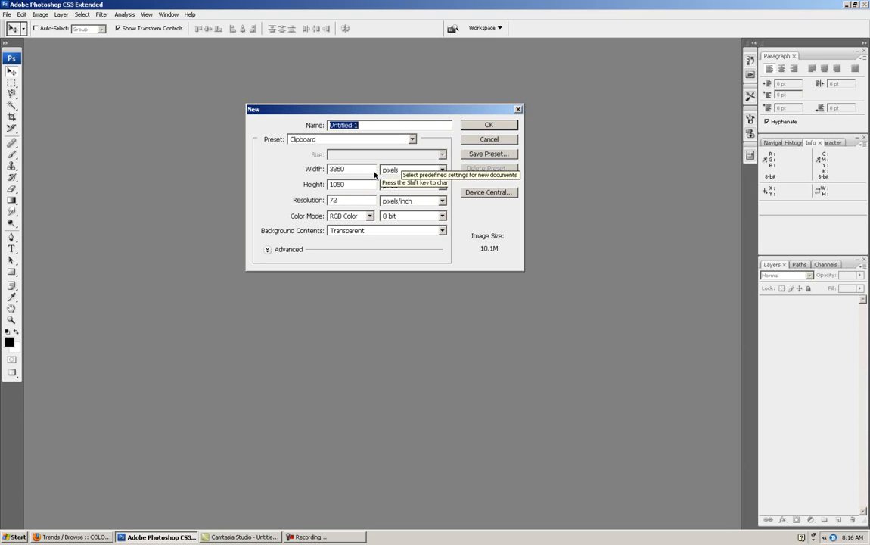
pyautogui.click(472, 126)
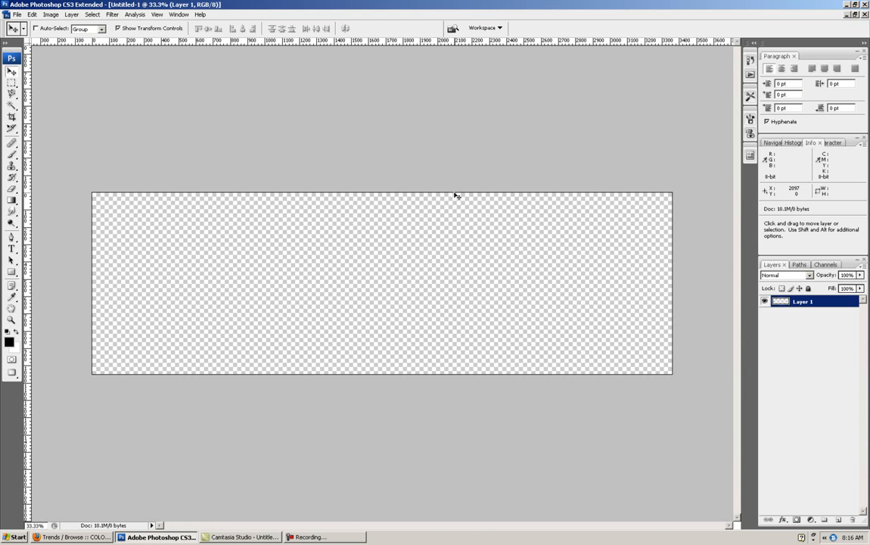
pyautogui.click(32, 15)
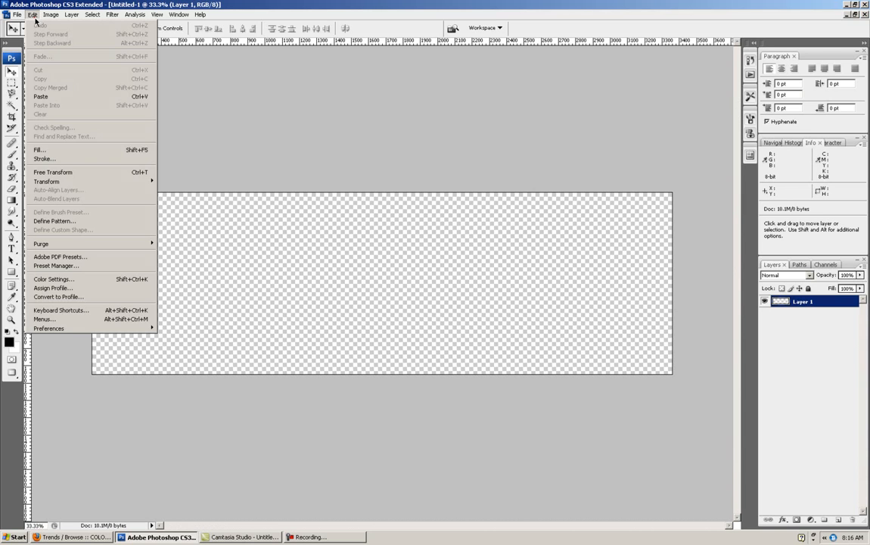
pyautogui.click(55, 93)
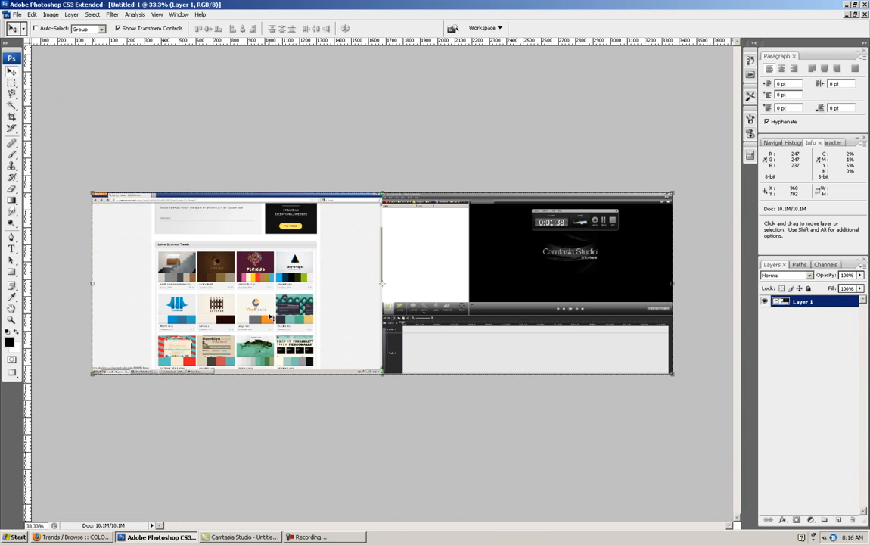
# - Crop the pasted capture to a rough rectangle of about 276 x 117 pixels around the Smith + Brennan Residence palette
pyautogui.click(11, 81)
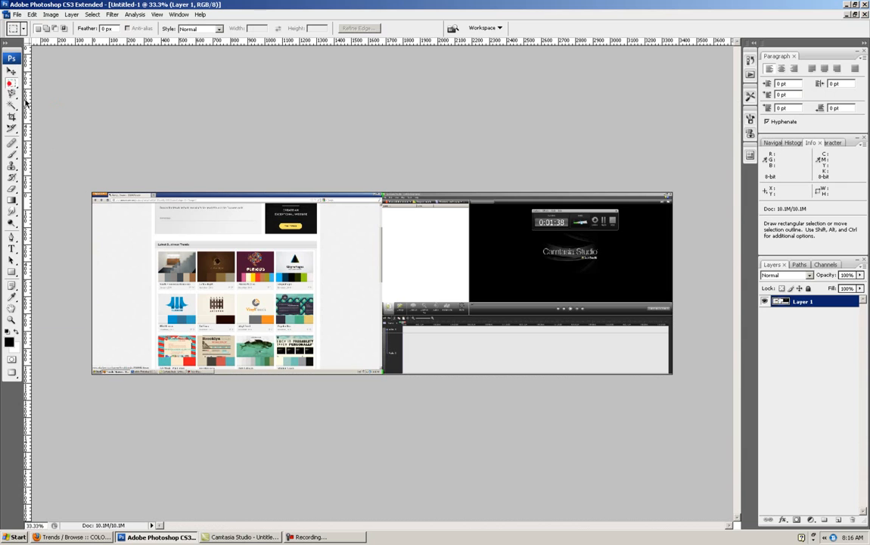
pyautogui.moveTo(155, 254); pyautogui.dragTo(201, 286)
pyautogui.click(50, 15)
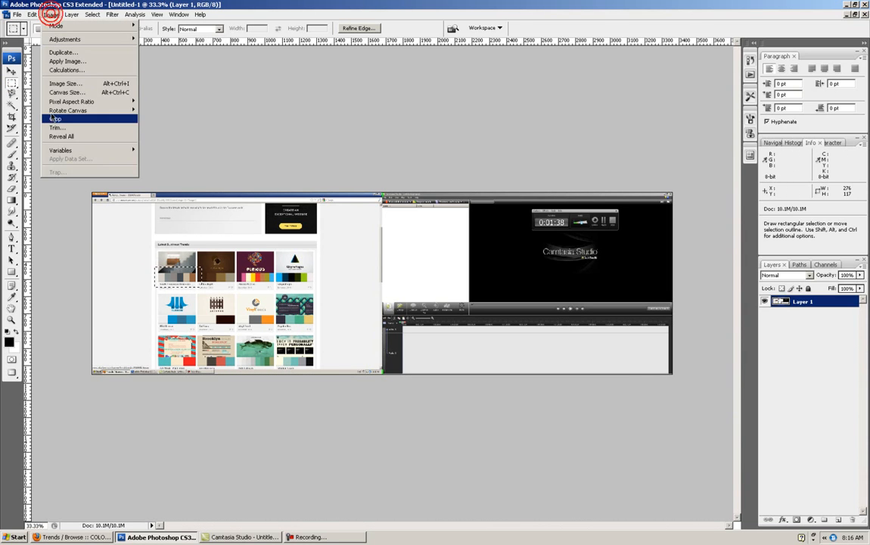
pyautogui.click(50, 108)
# - Crop the image tightly to the six-color strip, about 217 x 44 pixels, and shrink its document into a smaller floating window
pyautogui.hotkey('ctrl', '+')
pyautogui.hotkey('ctrl', '+')
pyautogui.hotkey('ctrl', '+')
pyautogui.hotkey('ctrl', '+')
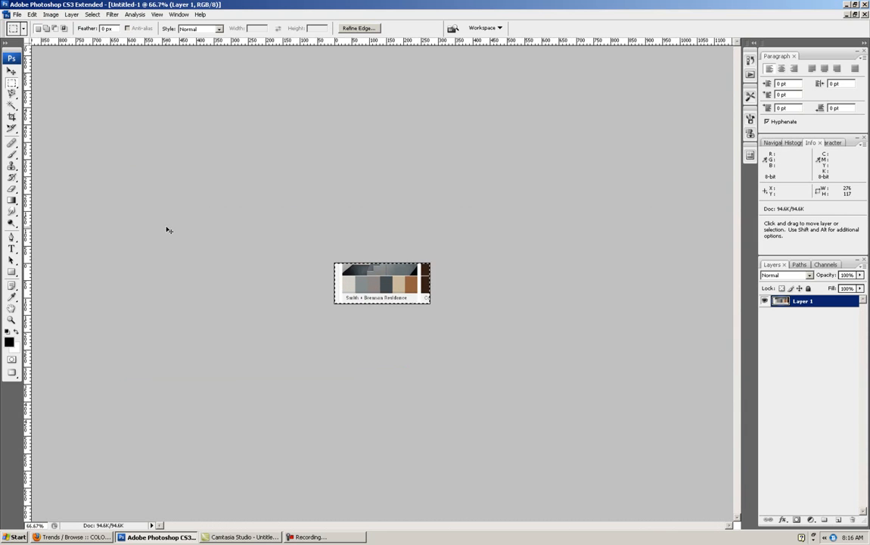
pyautogui.hotkey('ctrl', '+')
pyautogui.hotkey('ctrl', 'd')
pyautogui.click(12, 116)
pyautogui.moveTo(206, 253); pyautogui.dragTo(541, 317)
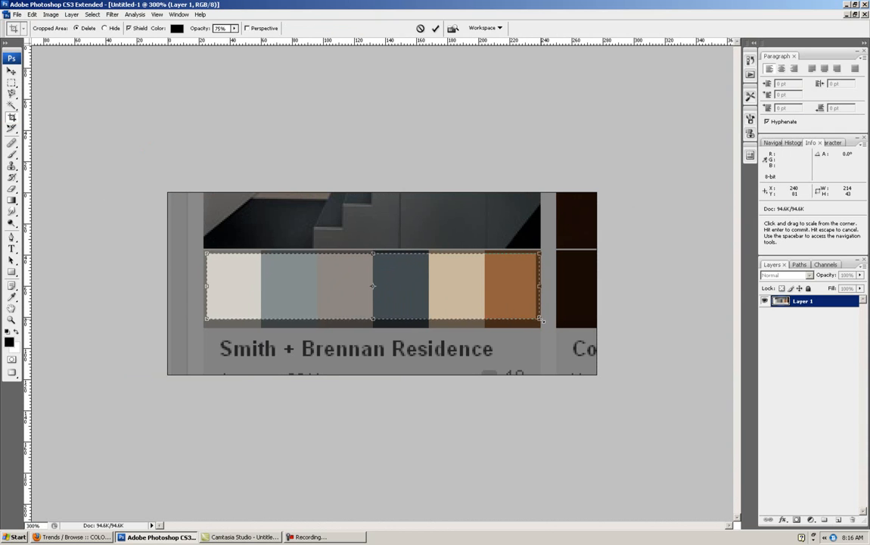
pyautogui.moveTo(206, 253); pyautogui.dragTo(202, 249)
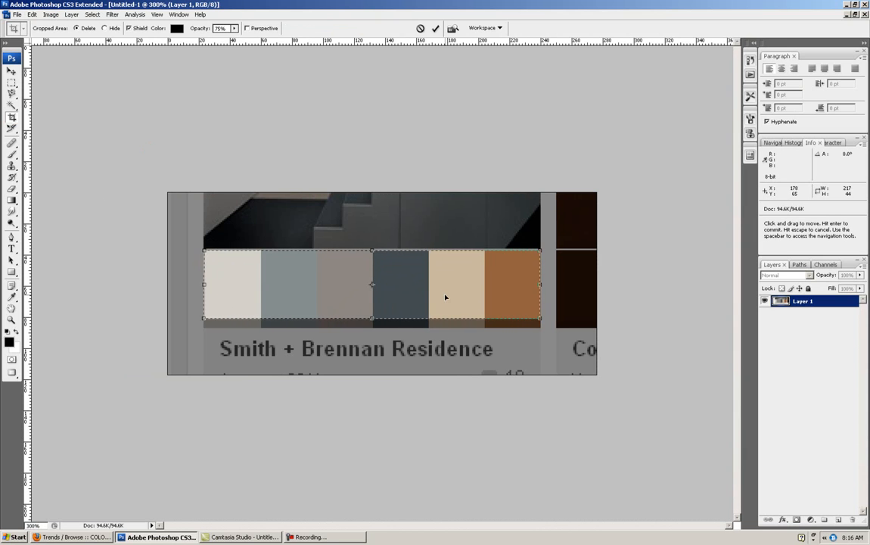
pyautogui.press('Return')
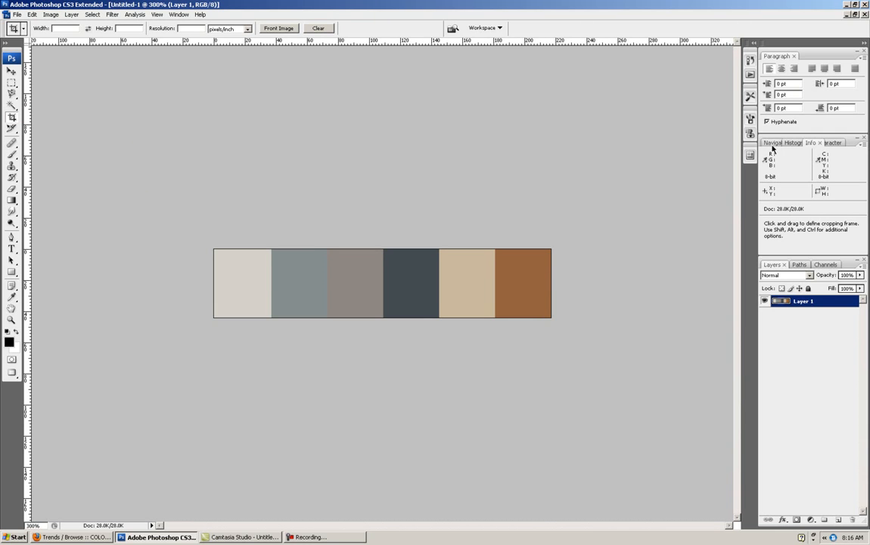
pyautogui.click(856, 14)
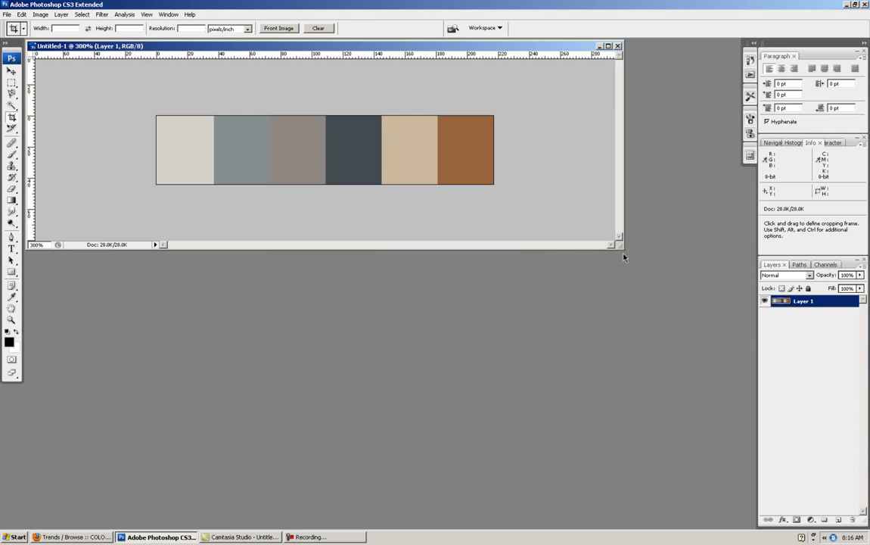
pyautogui.moveTo(622, 250); pyautogui.dragTo(502, 248)
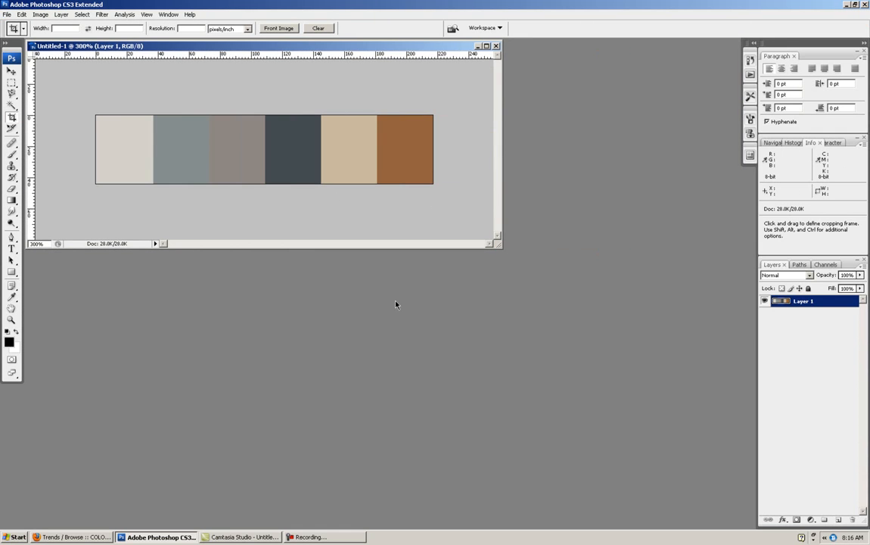
# - Create a new transparent document named header, 800 pixels wide and 130 pixels high
pyautogui.click(7, 15)
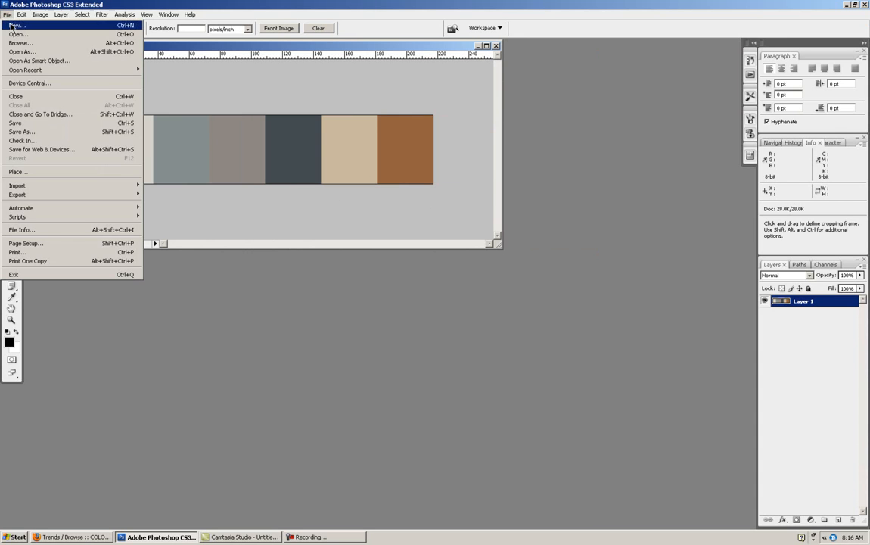
pyautogui.click(17, 25)
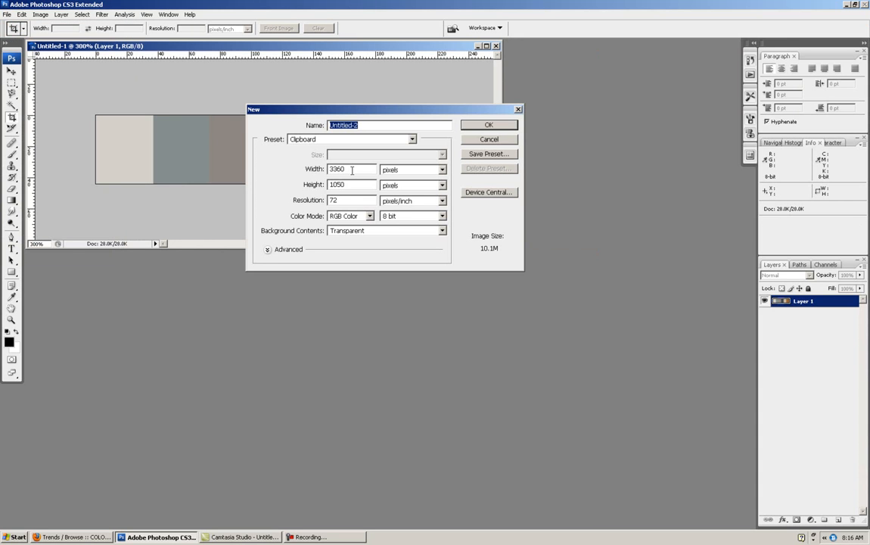
pyautogui.doubleClick(351, 167)
pyautogui.write('800')
pyautogui.press('Tab')
pyautogui.write('130')
pyautogui.moveTo(365, 126); pyautogui.dragTo(318, 126)
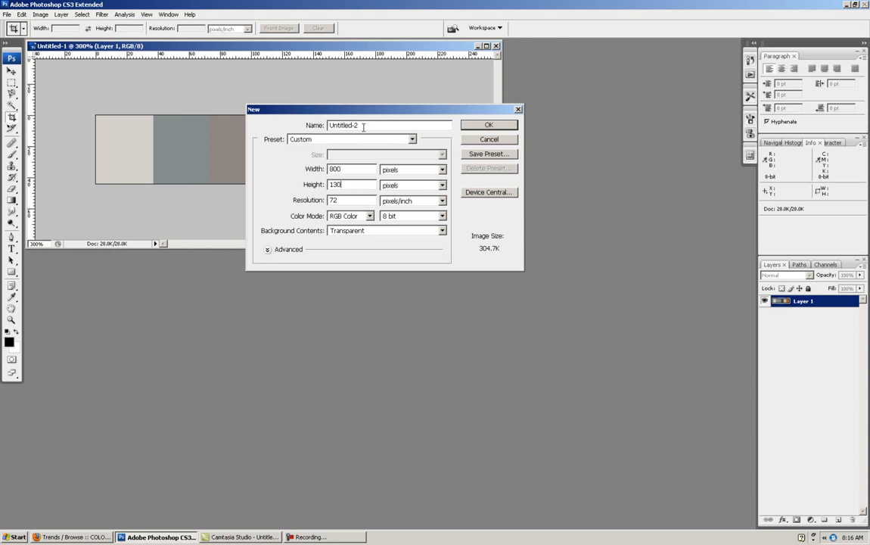
pyautogui.write('header')
pyautogui.click(489, 125)
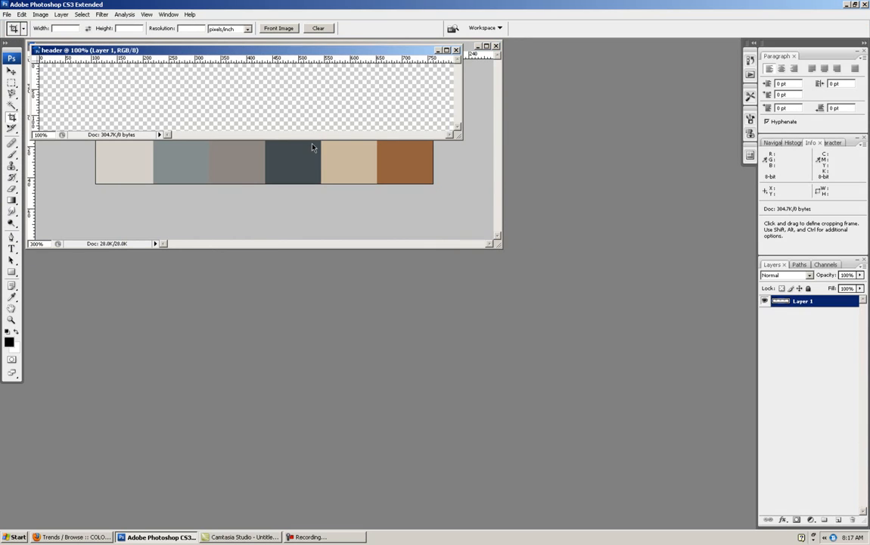
# - Enlarge the header document window and place it below the palette strip so both stay in view
pyautogui.moveTo(255, 49); pyautogui.dragTo(313, 154)
pyautogui.moveTo(519, 239); pyautogui.dragTo(619, 323)
pyautogui.moveTo(446, 153); pyautogui.dragTo(469, 198)
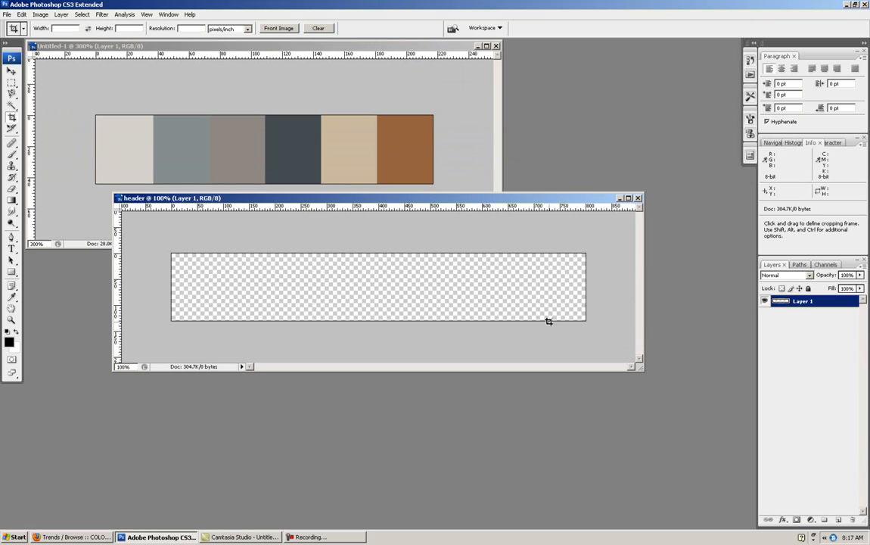
pyautogui.doubleClick(799, 302)
pyautogui.click(822, 372)
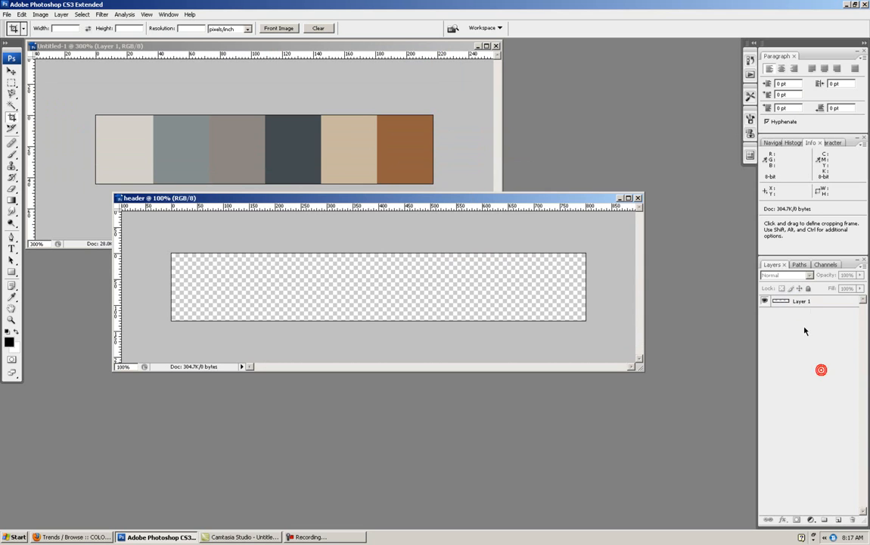
pyautogui.doubleClick(830, 304)
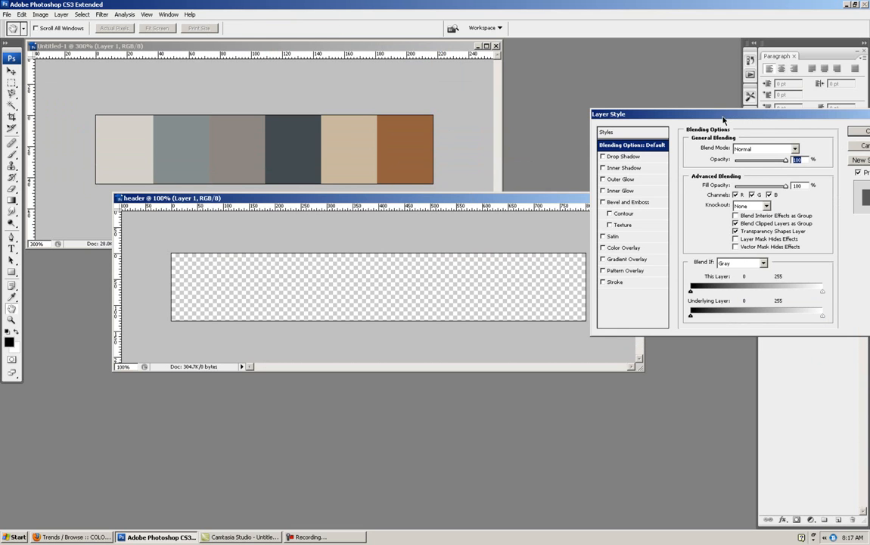
pyautogui.moveTo(722, 116); pyautogui.dragTo(561, 119)
pyautogui.click(722, 146)
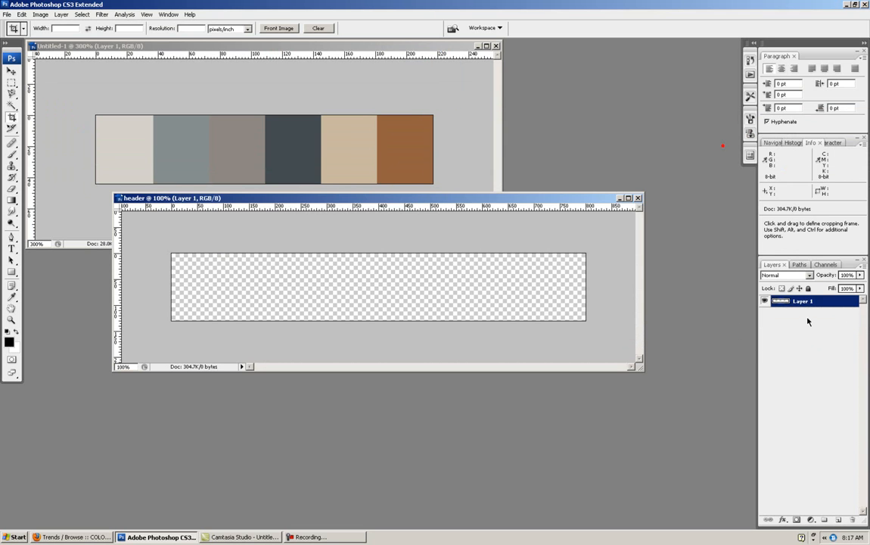
pyautogui.doubleClick(771, 302)
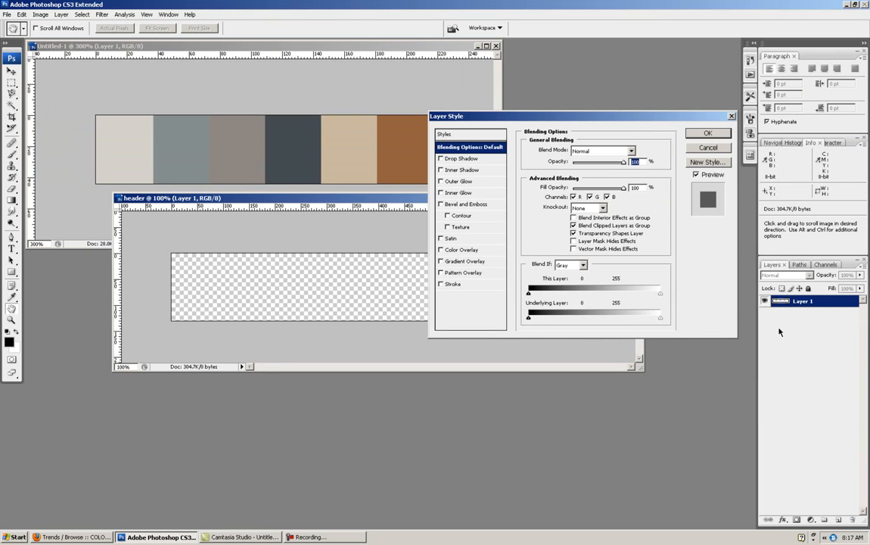
pyautogui.click(709, 148)
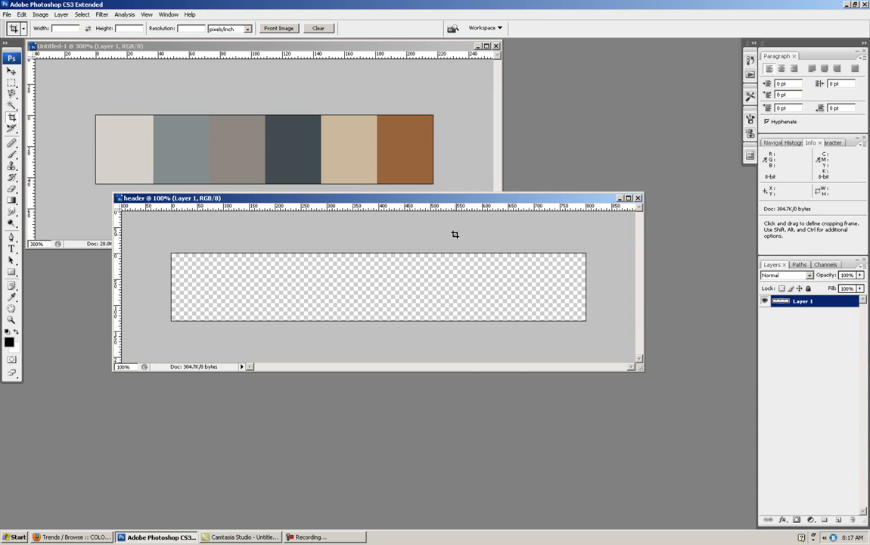
# - Reposition the header document window and copy the six-color palette strip into the header document as a new layer
pyautogui.moveTo(398, 196); pyautogui.dragTo(400, 254)
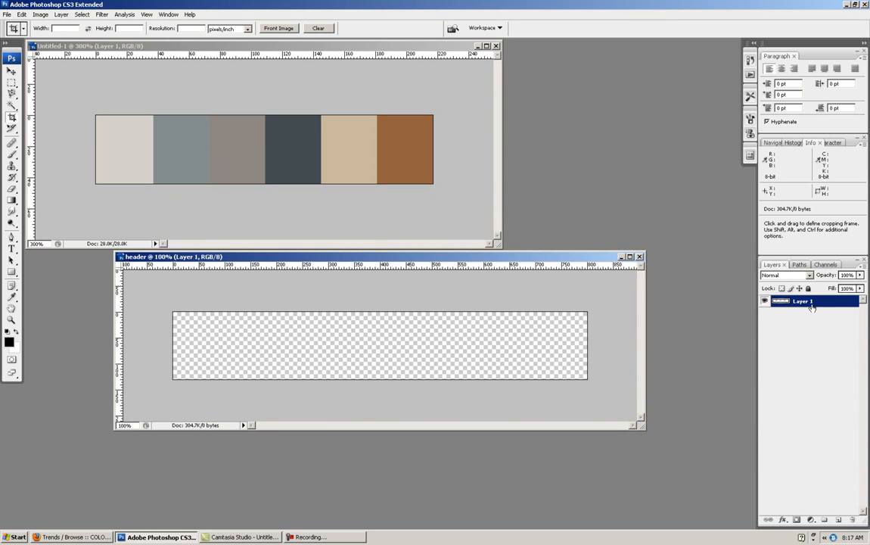
pyautogui.moveTo(401, 259); pyautogui.dragTo(386, 223)
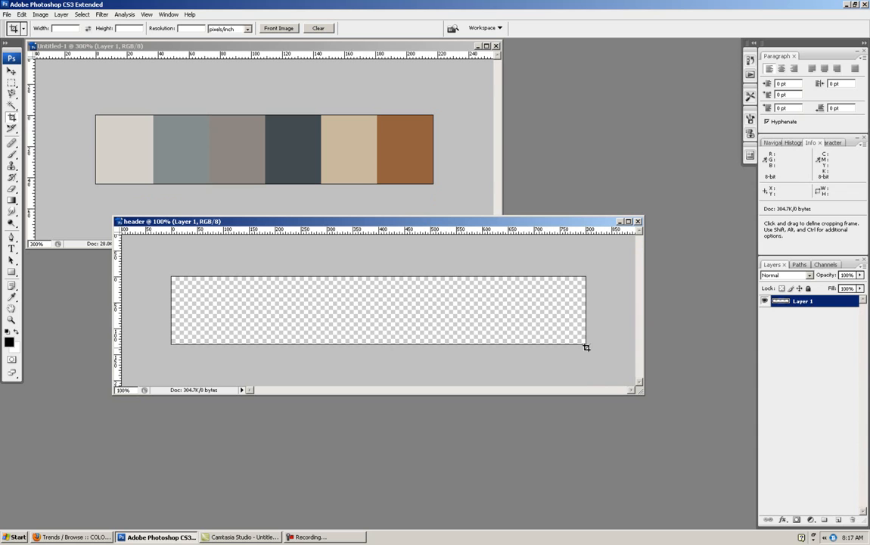
pyautogui.click(13, 72)
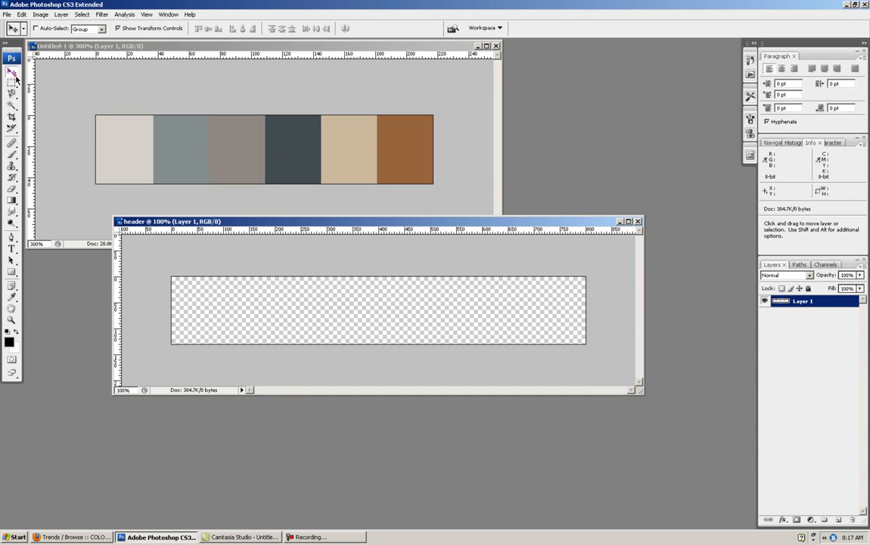
pyautogui.click(98, 73)
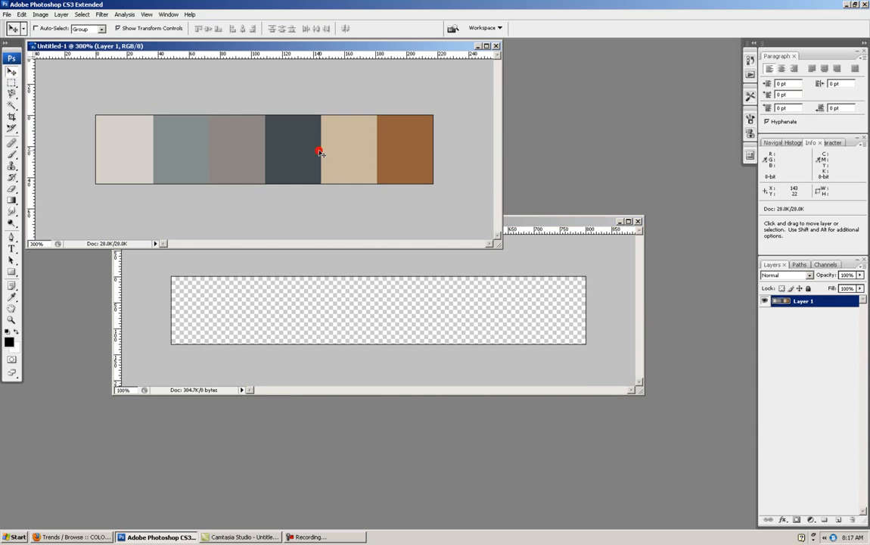
pyautogui.moveTo(321, 153); pyautogui.dragTo(336, 308)
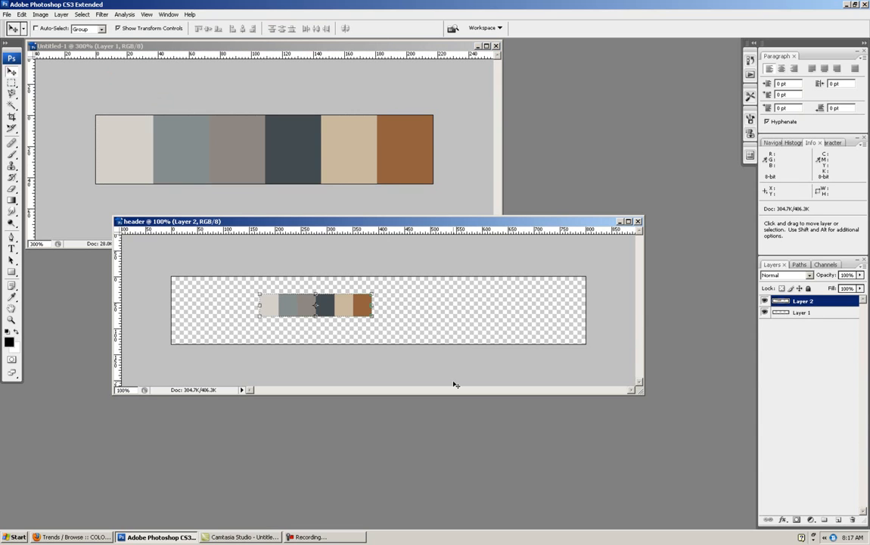
# - Close the palette strip document without saving and move the header window higher in the workspace
pyautogui.click(495, 46)
pyautogui.click(436, 203)
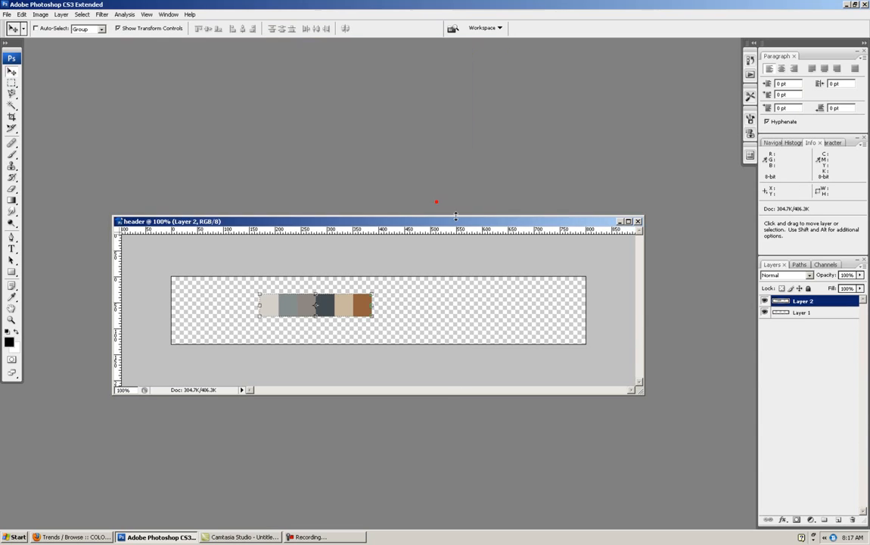
pyautogui.moveTo(414, 223); pyautogui.dragTo(390, 120)
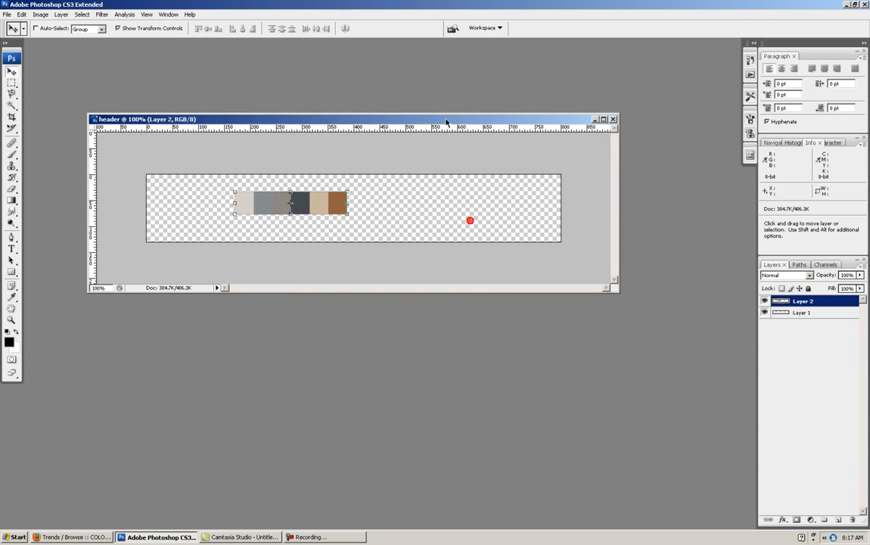
# - Save the header document as header.psd on the Desktop in Photoshop format with layers
pyautogui.click(7, 14)
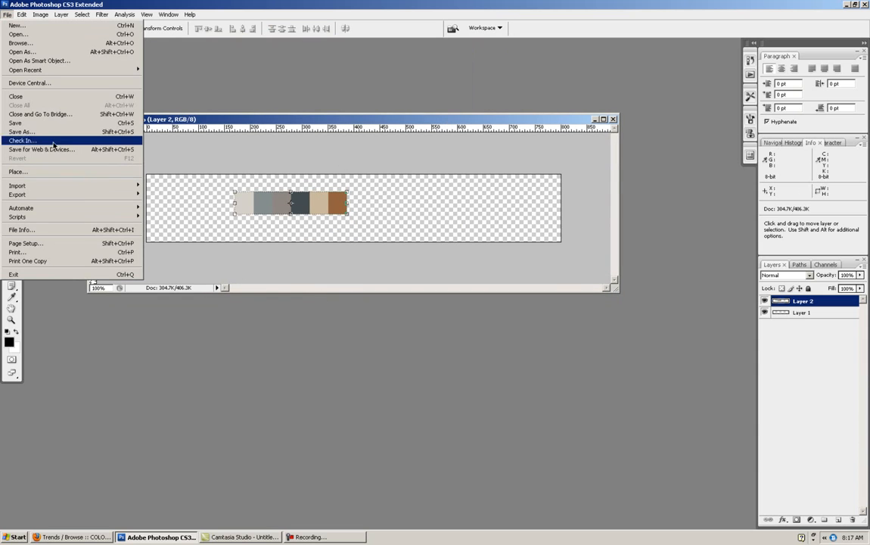
pyautogui.click(38, 123)
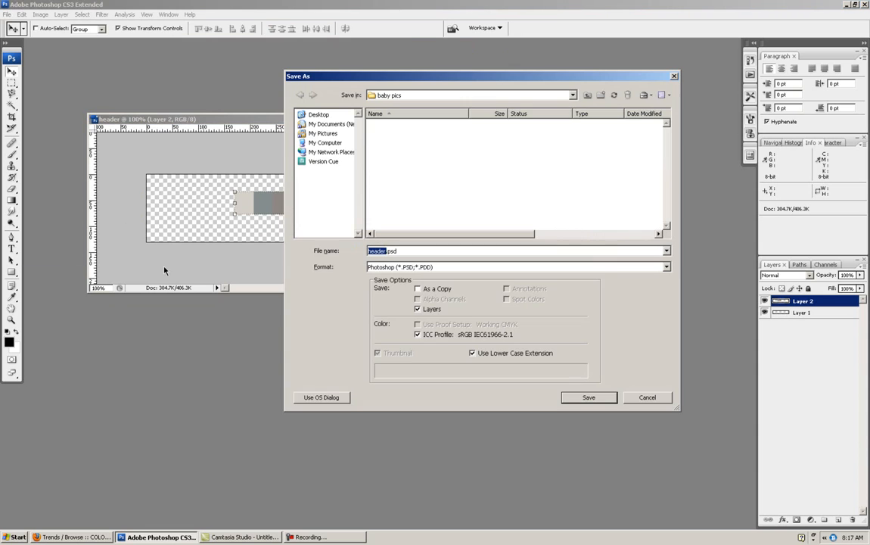
pyautogui.click(318, 115)
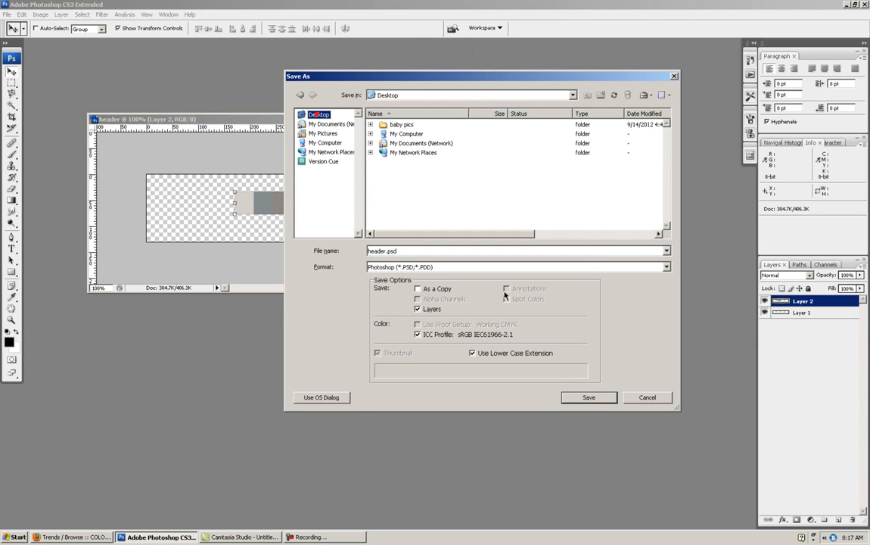
pyautogui.click(579, 397)
pyautogui.click(458, 121)
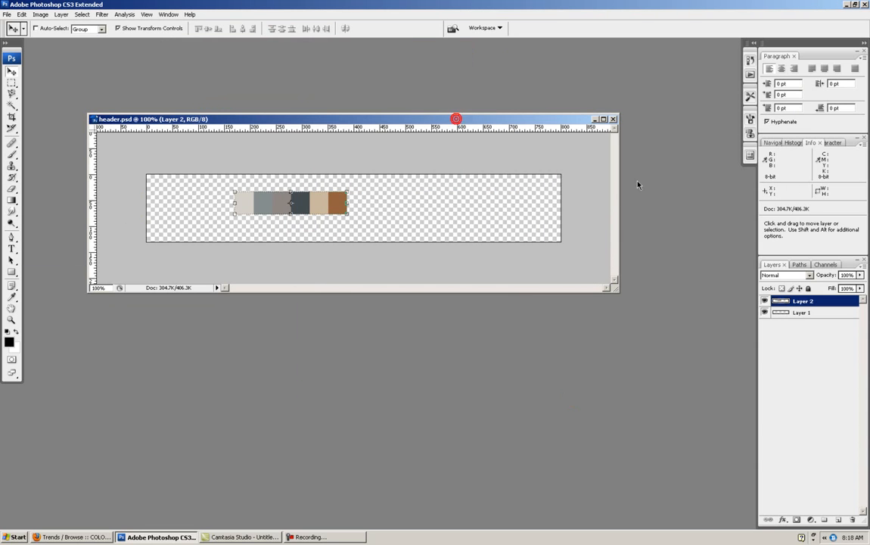
# - Maximize the header.psd window and set its zoom to 140%
pyautogui.click(603, 119)
pyautogui.click(33, 524)
pyautogui.write('140')
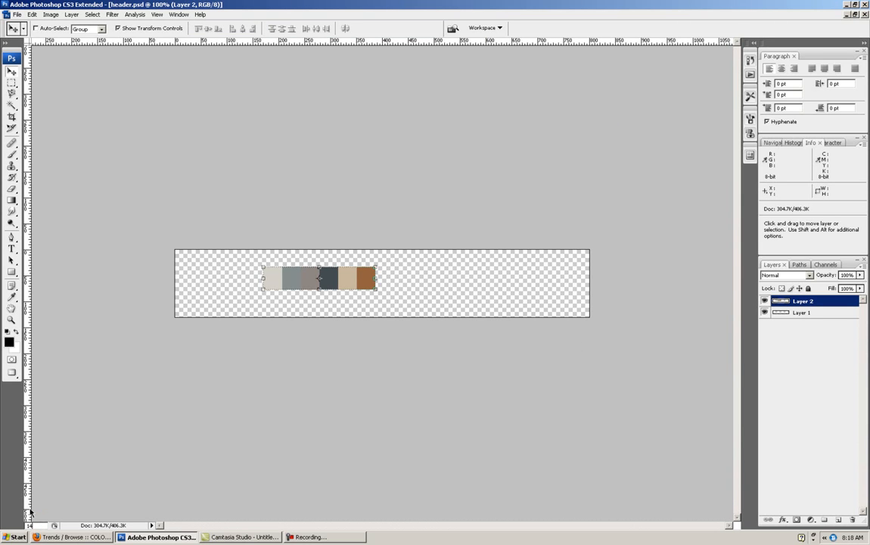
pyautogui.press('Return')
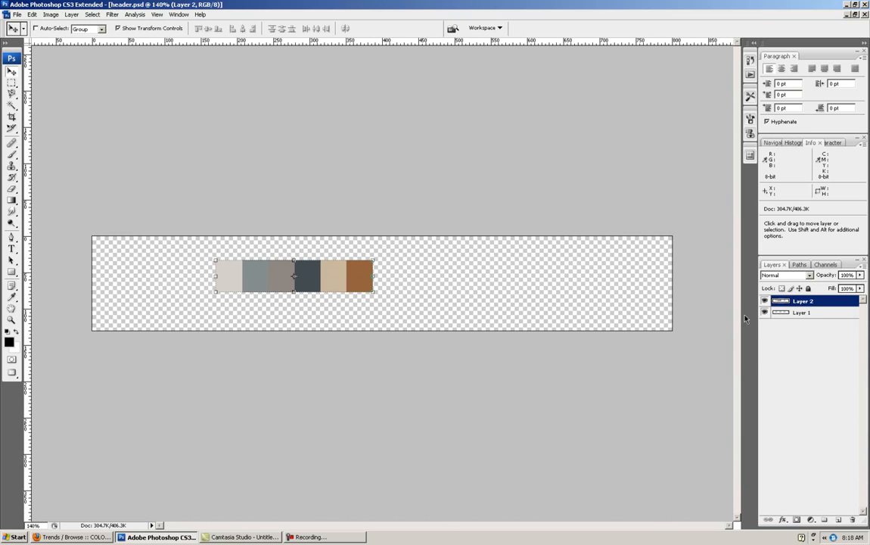
# - Rename the color strip's layer to palette, and turn its visibility off and back on
pyautogui.click(820, 311)
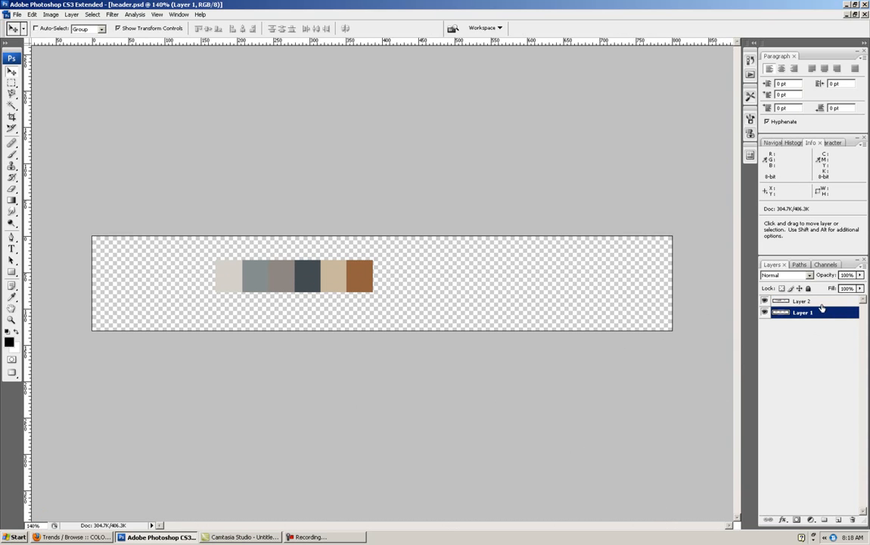
pyautogui.click(802, 300)
pyautogui.doubleClick(802, 300)
pyautogui.write('p')
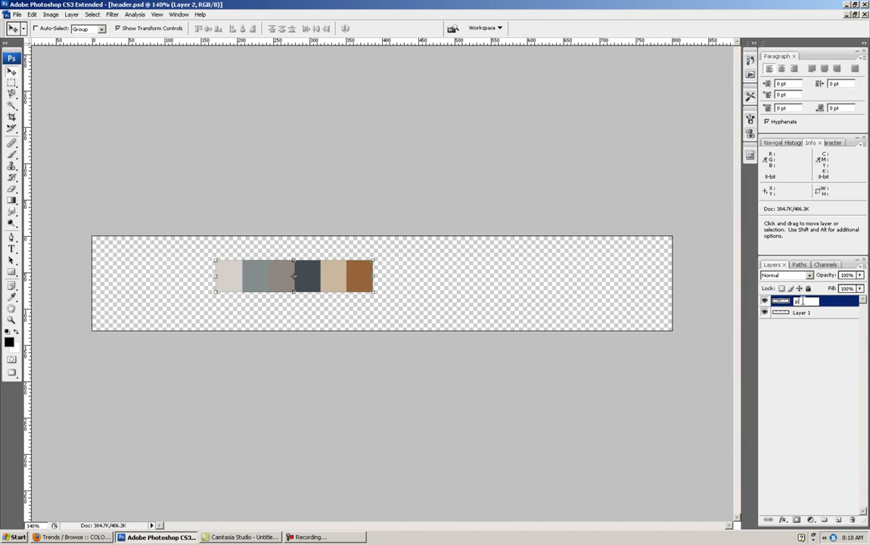
pyautogui.write('alette')
pyautogui.click(823, 375)
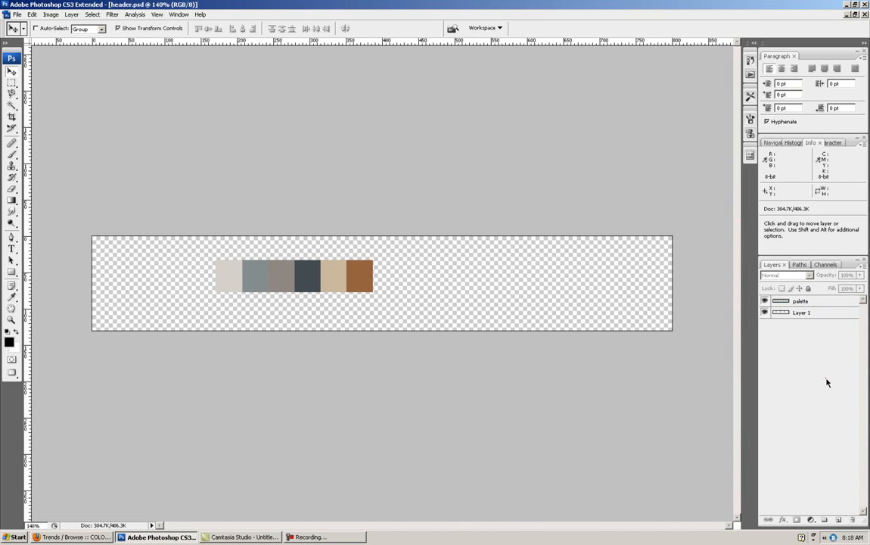
pyautogui.click(766, 301)
pyautogui.click(766, 301)
# - Toggle the rulers off and back on, and place a horizontal guide across the vertical middle of the header
pyautogui.hotkey('ctrl', 'r')
pyautogui.hotkey('ctrl', 'r')
pyautogui.click(156, 15)
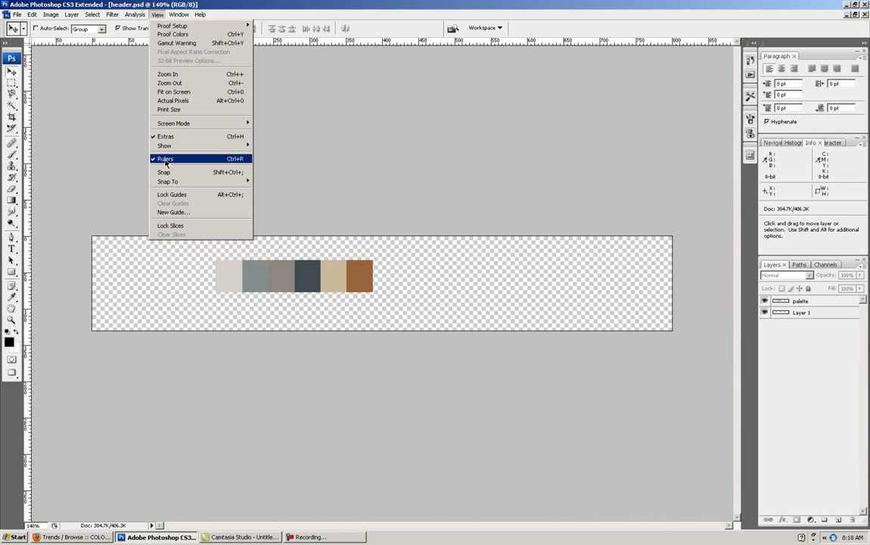
pyautogui.click(295, 151)
pyautogui.click(430, 202)
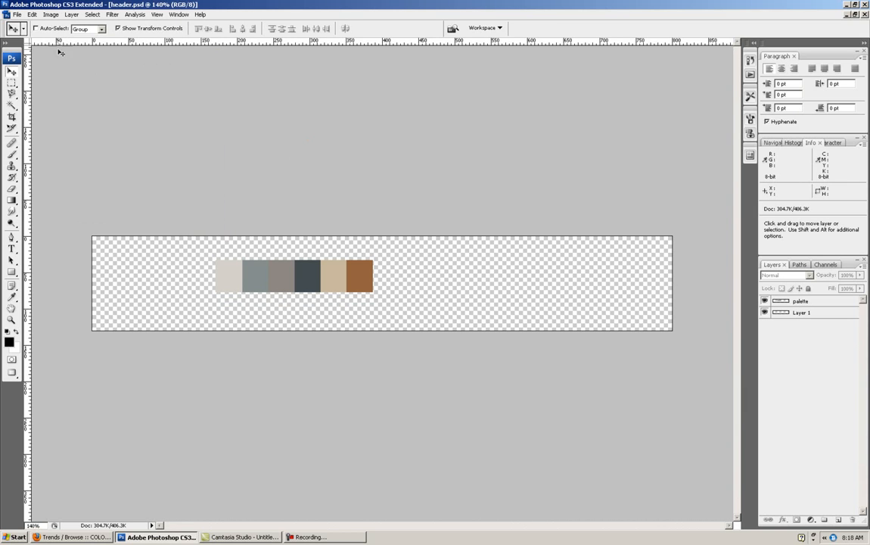
pyautogui.moveTo(45, 41); pyautogui.dragTo(65, 283)
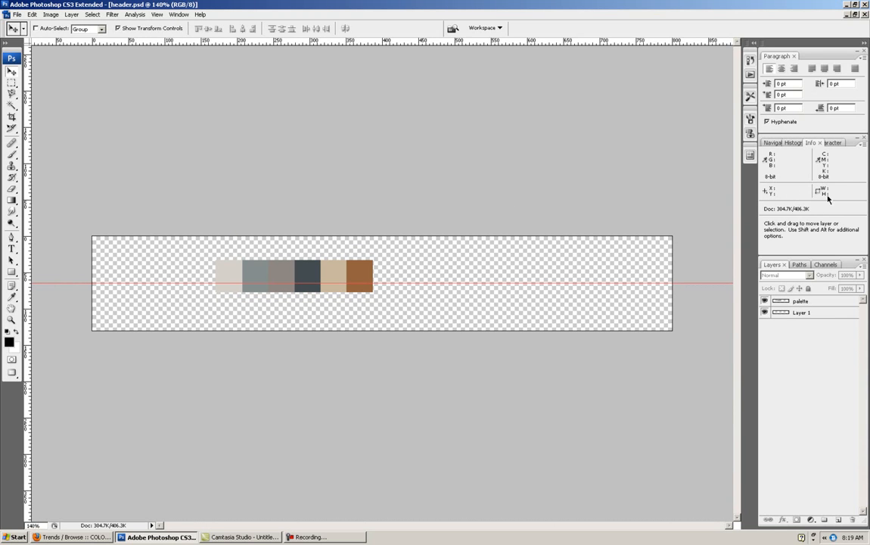
pyautogui.moveTo(73, 285)
pyautogui.mouseDown()
pyautogui.moveTo(69, 268)
pyautogui.moveTo(69, 293)
pyautogui.moveTo(70, 283)
pyautogui.mouseUp()
# - Draw a black rectangle shape near the header's upper-left corner and enlarge it to about 142 x 57 px
pyautogui.click(13, 273)
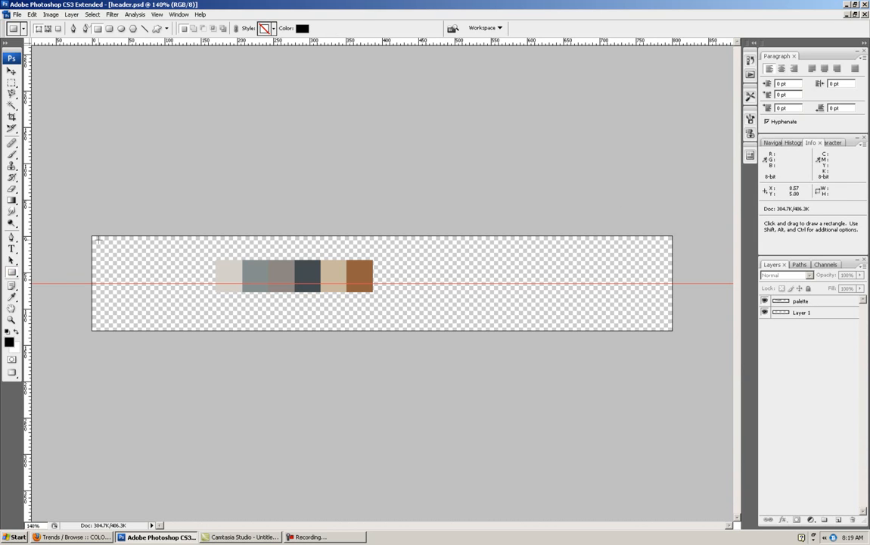
pyautogui.moveTo(97, 241); pyautogui.dragTo(192, 275)
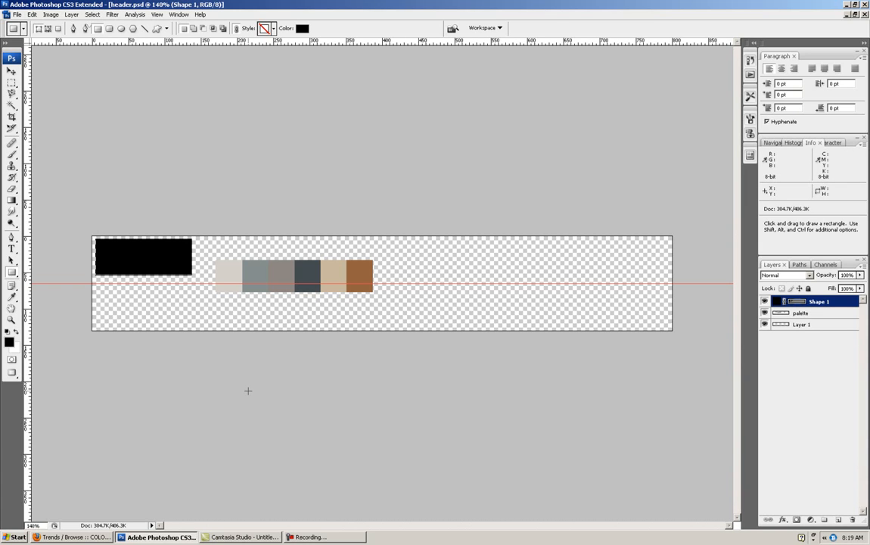
pyautogui.press('v')
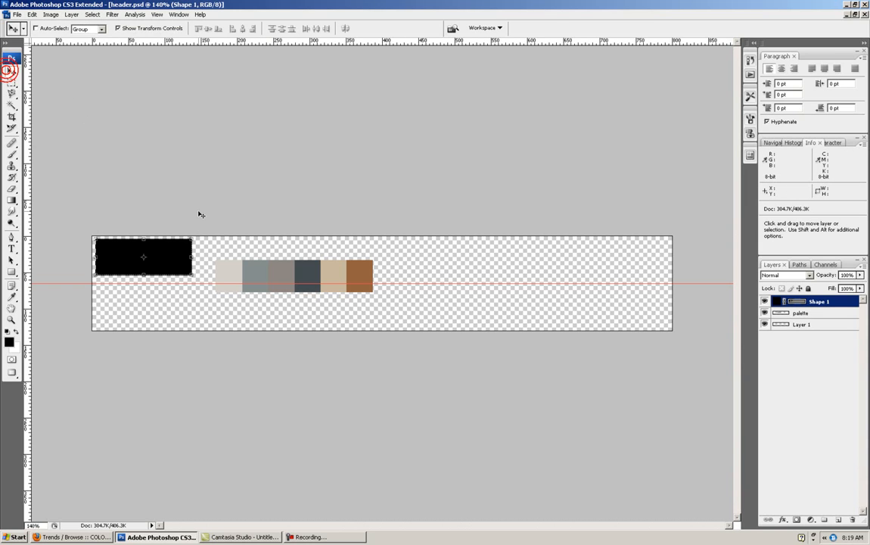
pyautogui.click(173, 248)
pyautogui.moveTo(191, 274); pyautogui.dragTo(198, 279)
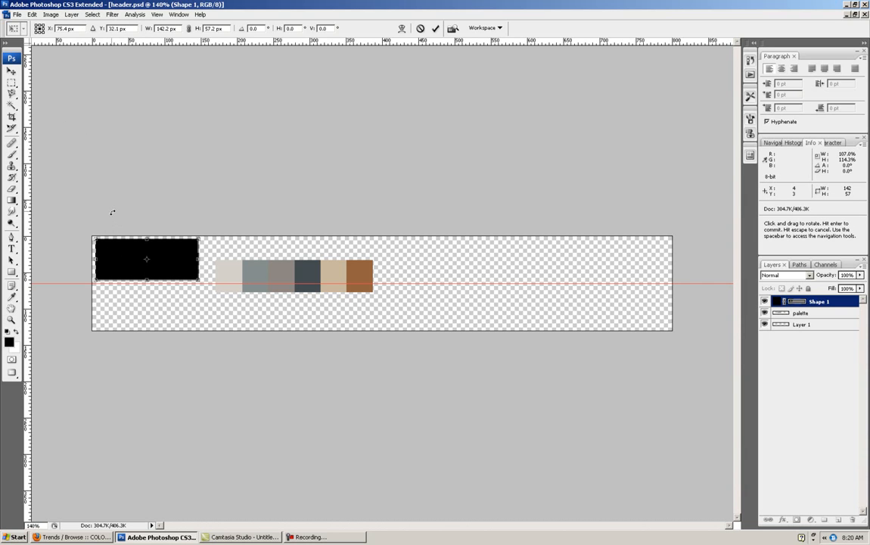
# - Set the rectangle's transform reference point to its upper-left corner and position it at X 0 px, Y 0 px
pyautogui.click(36, 25)
pyautogui.moveTo(73, 29); pyautogui.dragTo(29, 30)
pyautogui.write('0')
pyautogui.moveTo(126, 28); pyautogui.dragTo(95, 28)
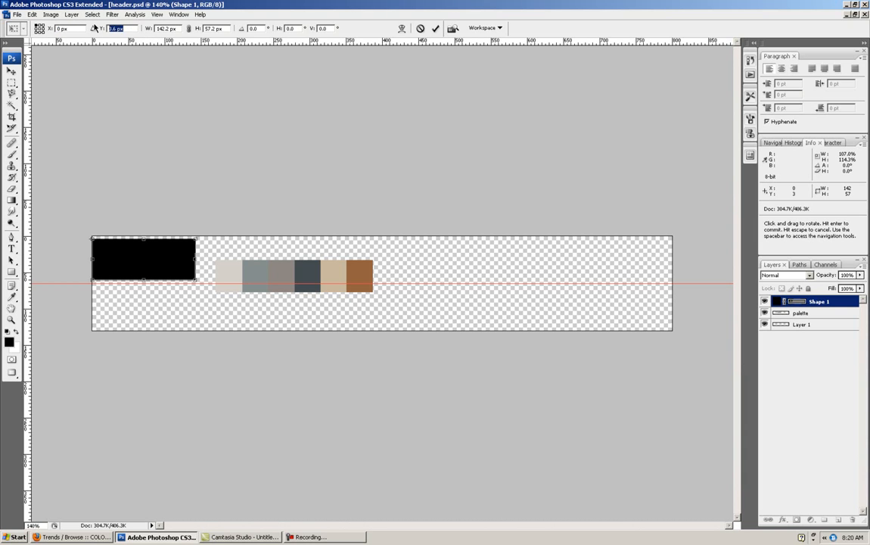
pyautogui.write('0')
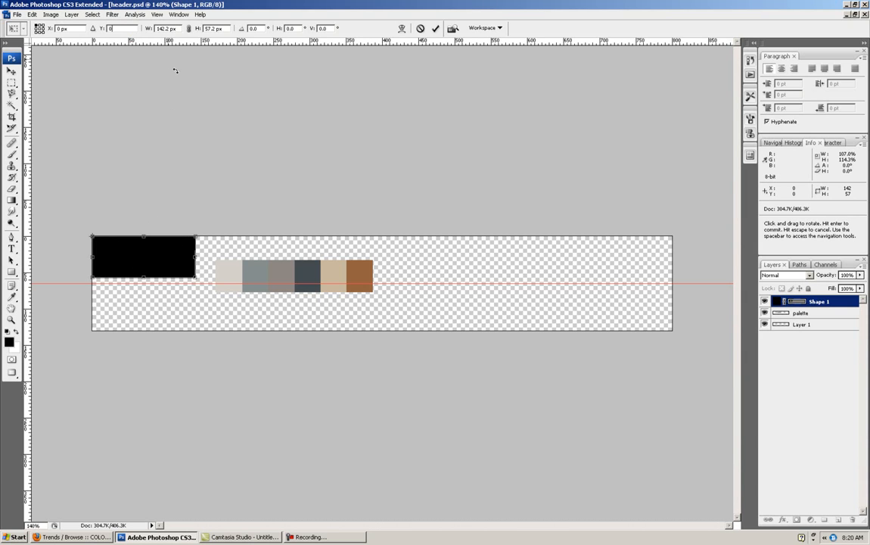
# - Resize the black rectangle to 800 px wide by 65 px high and apply the transformation
pyautogui.click(162, 28)
pyautogui.write('800')
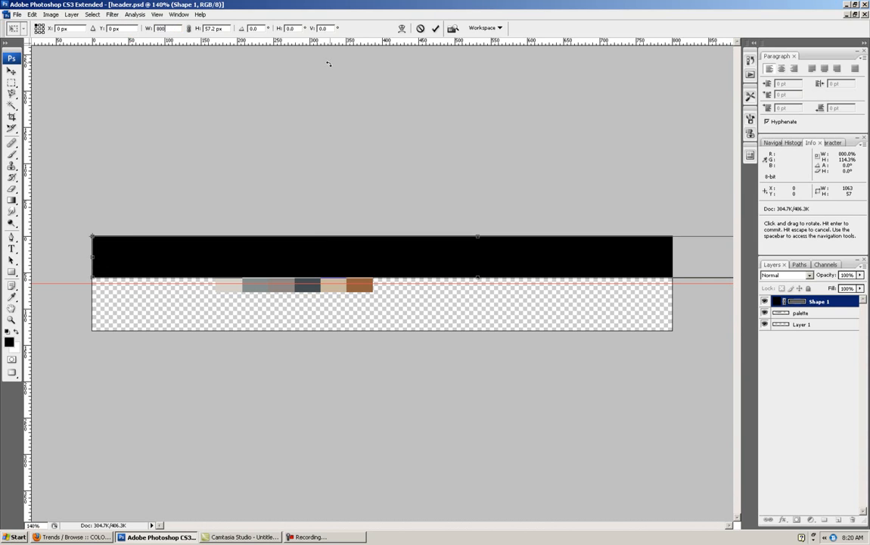
pyautogui.write('px')
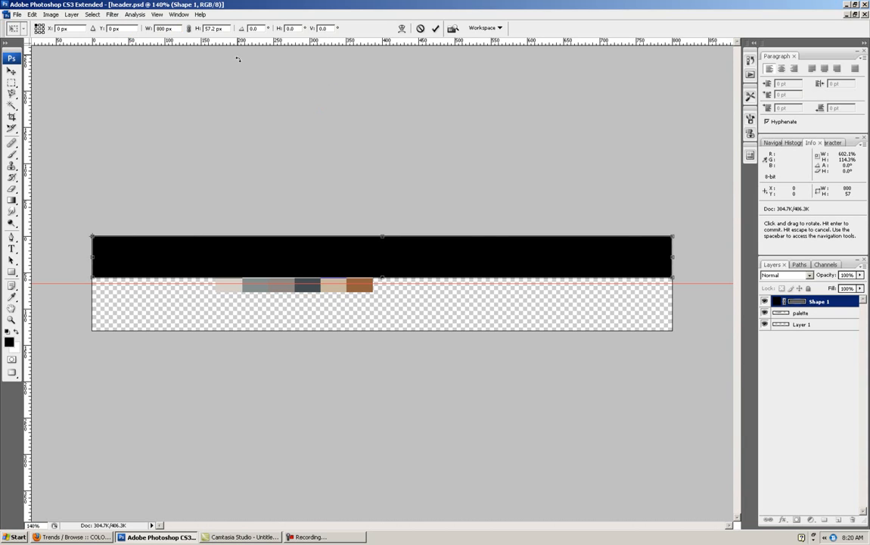
pyautogui.click(220, 28)
pyautogui.write('6')
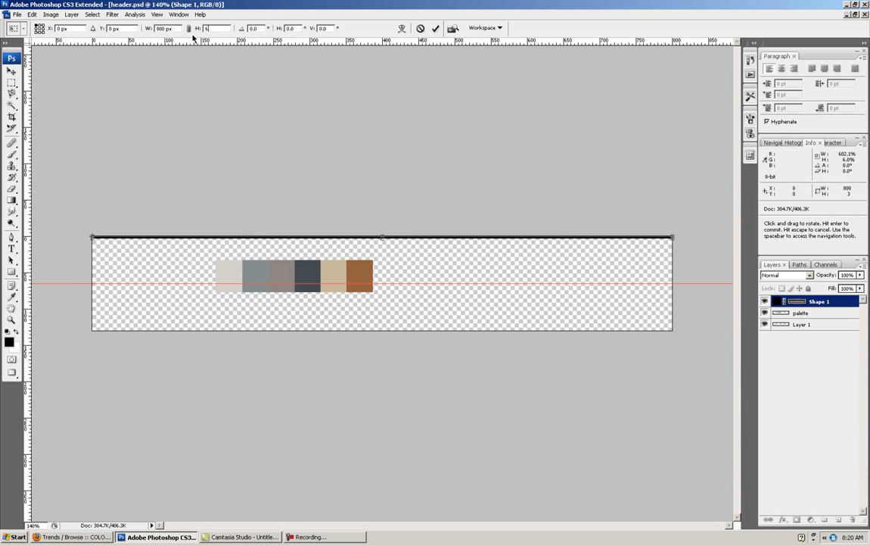
pyautogui.write('5px')
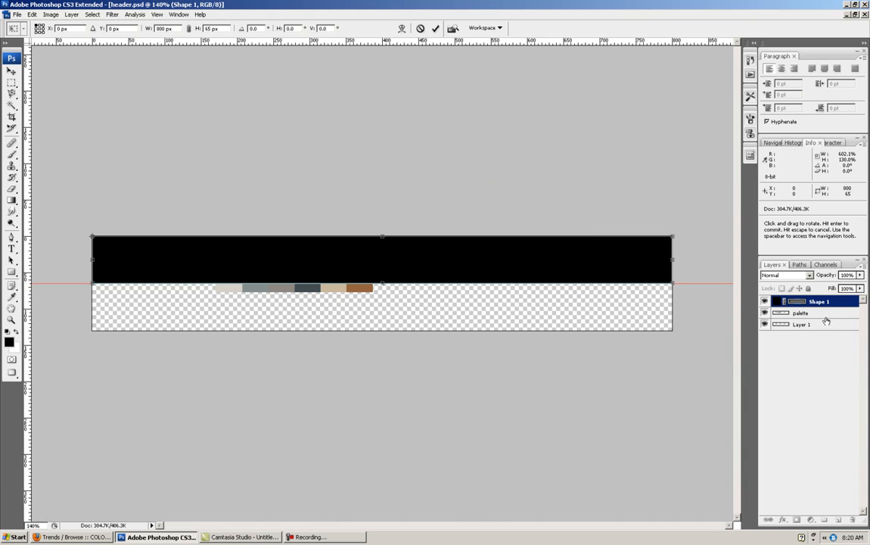
pyautogui.click(12, 71)
pyautogui.moveTo(394, 161); pyautogui.dragTo(284, 119)
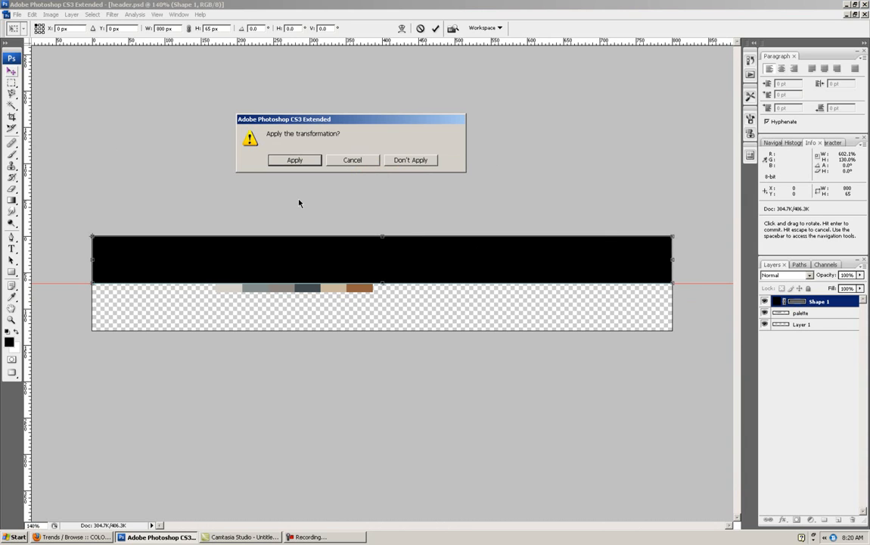
pyautogui.click(294, 162)
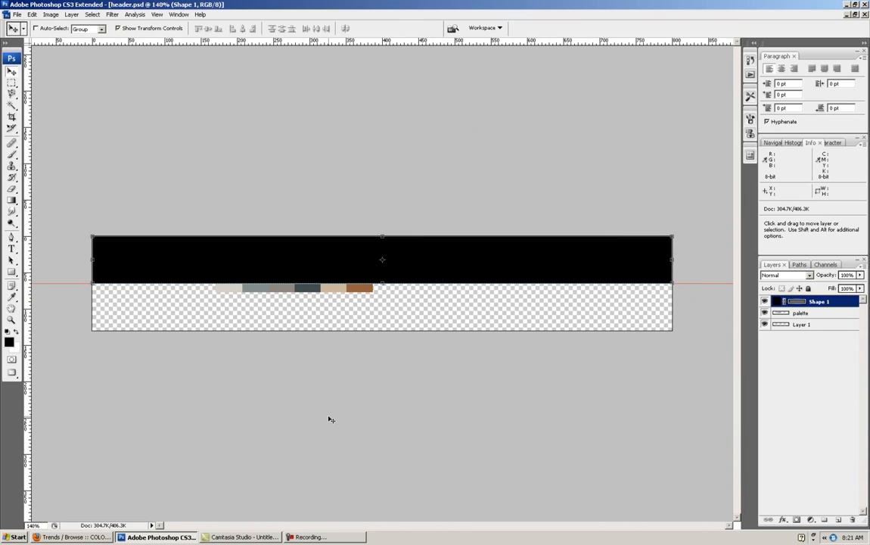
# - Move the palette strip below the guide near the header's lower-left corner, and add a new layer above the black bar
pyautogui.click(801, 313)
pyautogui.moveTo(346, 291); pyautogui.dragTo(231, 312)
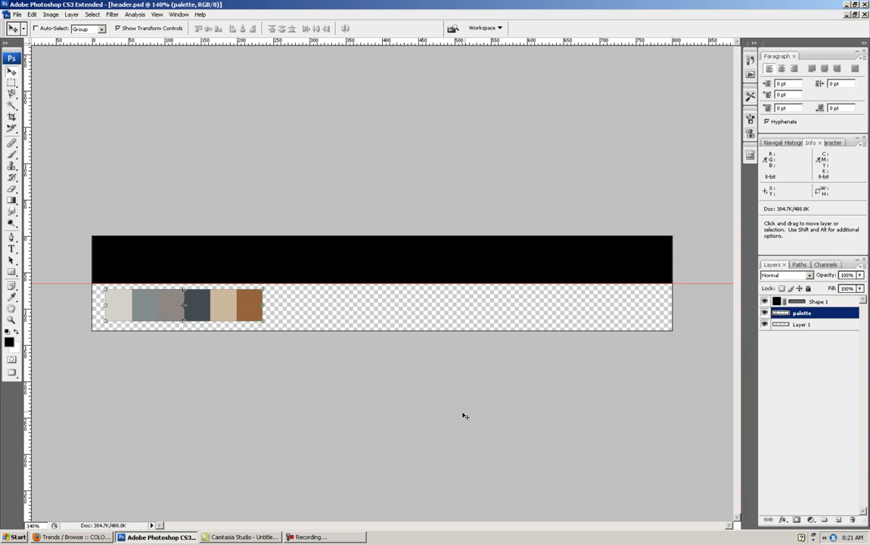
pyautogui.click(832, 302)
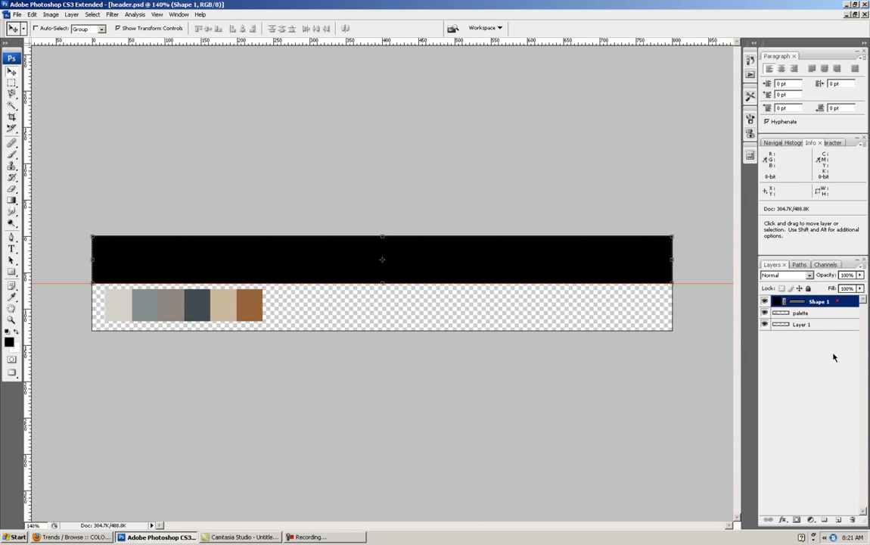
pyautogui.click(840, 521)
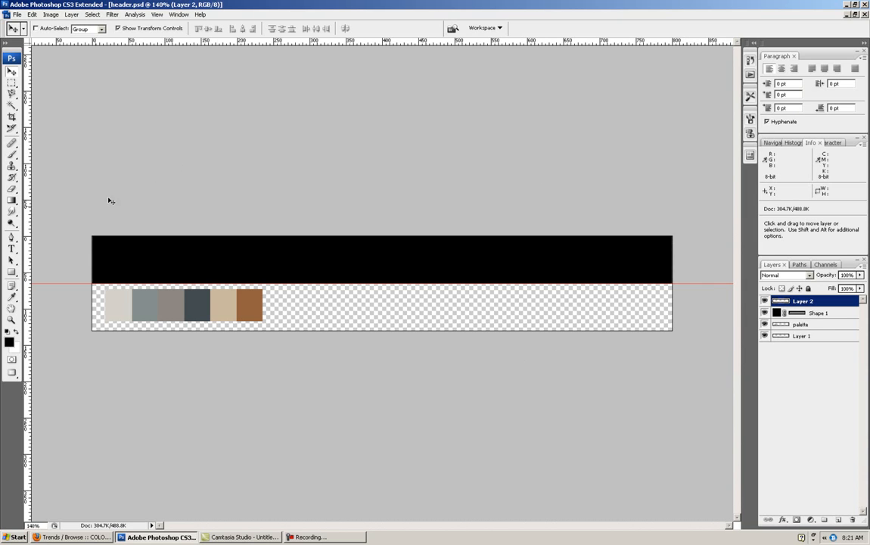
# - Draw a white rounded square about 69 px wide with a 10 px corner radius, straddling the guide at about X 282 px
pyautogui.click(11, 274)
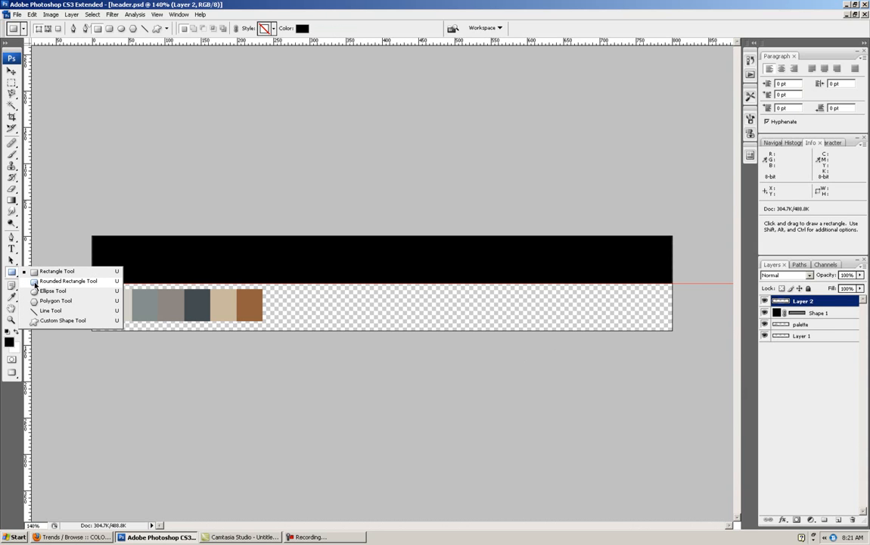
pyautogui.click(66, 281)
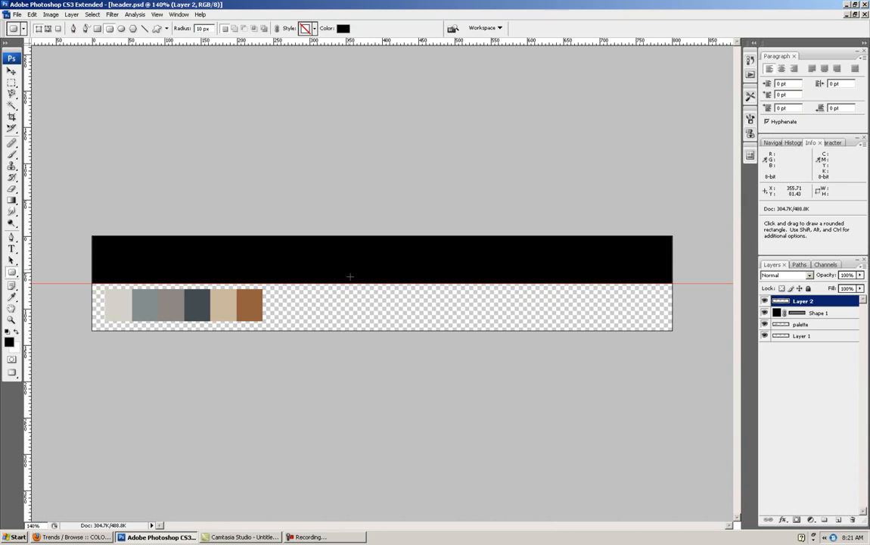
pyautogui.click(16, 333)
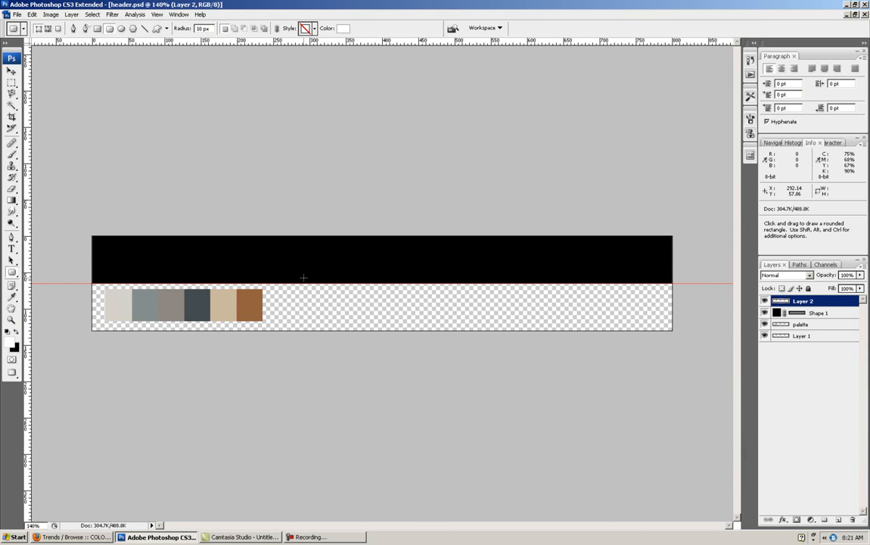
pyautogui.press('shift')
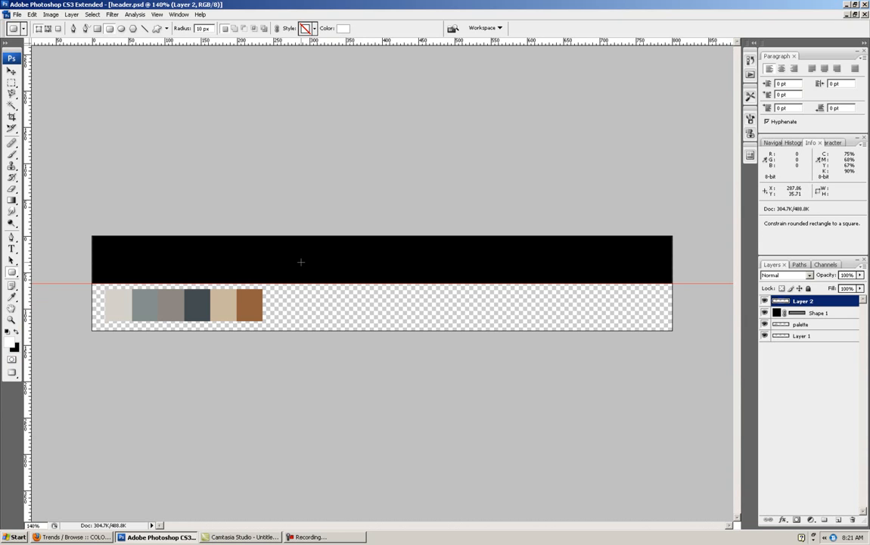
pyautogui.moveTo(296, 258); pyautogui.dragTo(346, 317)
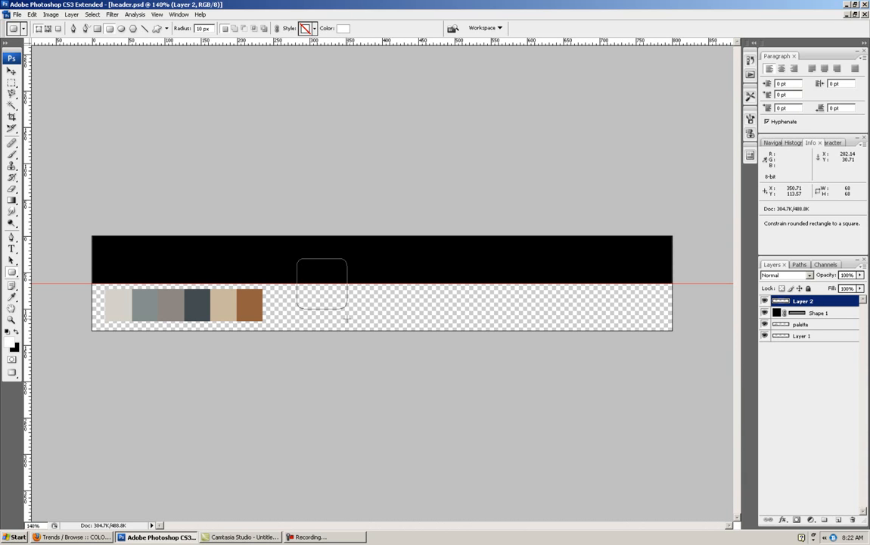
pyautogui.moveTo(347, 319); pyautogui.dragTo(346, 318)
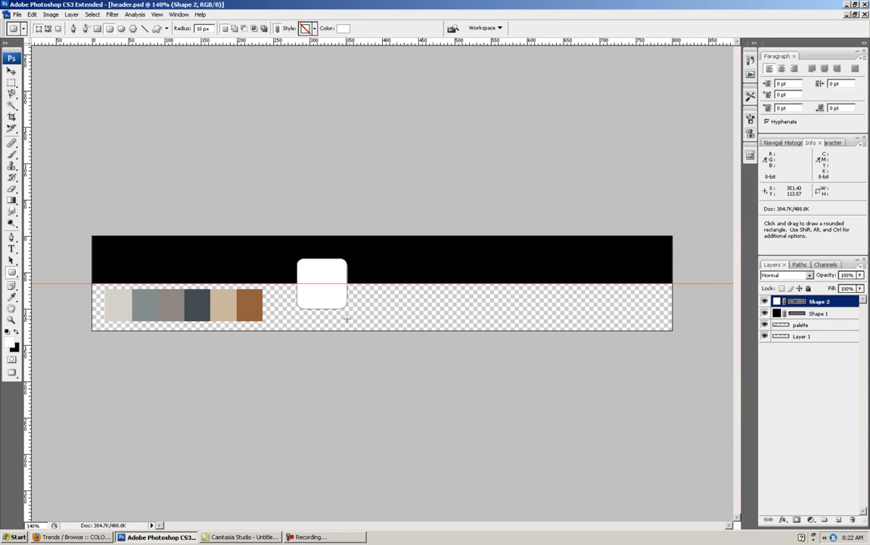
# - Move the white square rightward along the guide to about X 483 px and rotate it to -20.2°
pyautogui.click(11, 72)
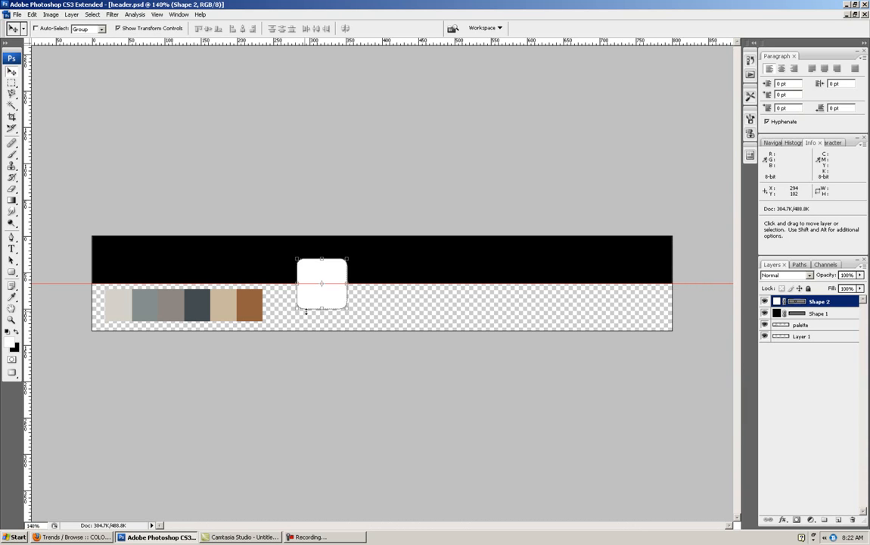
pyautogui.moveTo(321, 303); pyautogui.dragTo(445, 302)
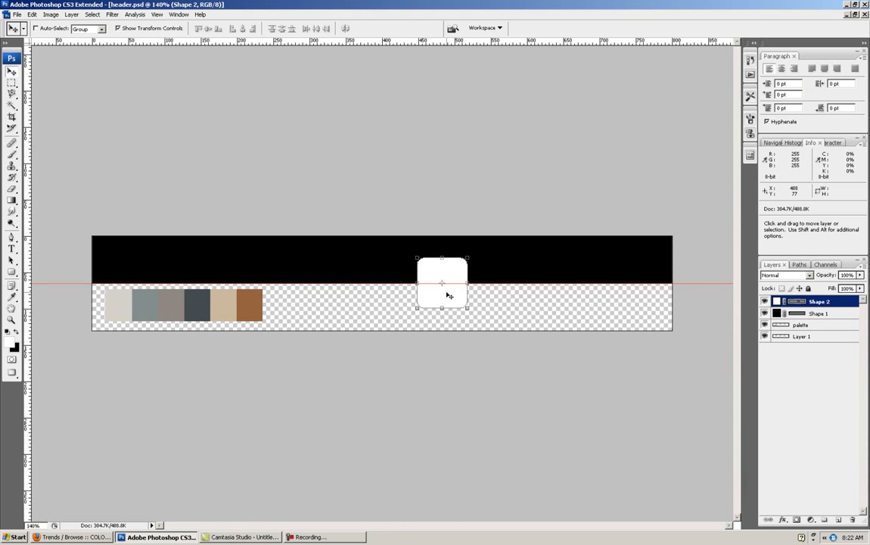
pyautogui.moveTo(473, 315); pyautogui.dragTo(485, 303)
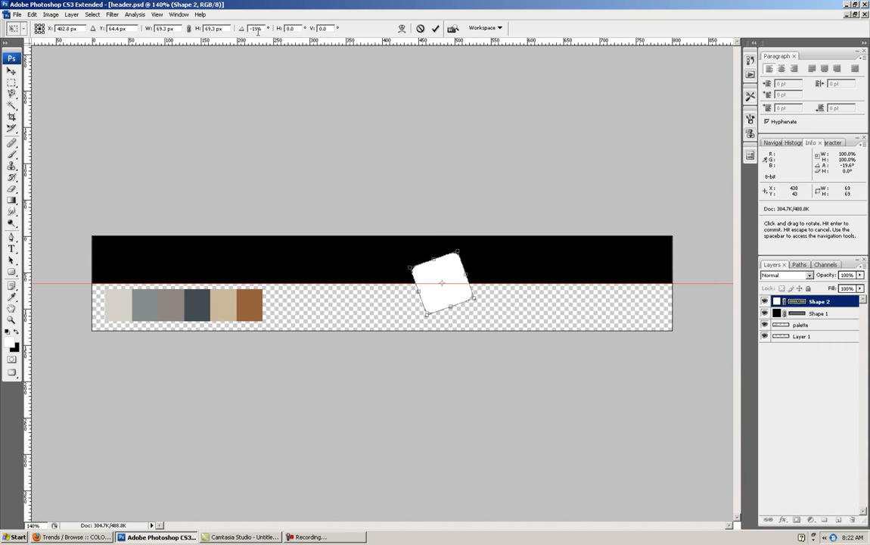
pyautogui.moveTo(264, 29); pyautogui.dragTo(250, 28)
pyautogui.write('-20')
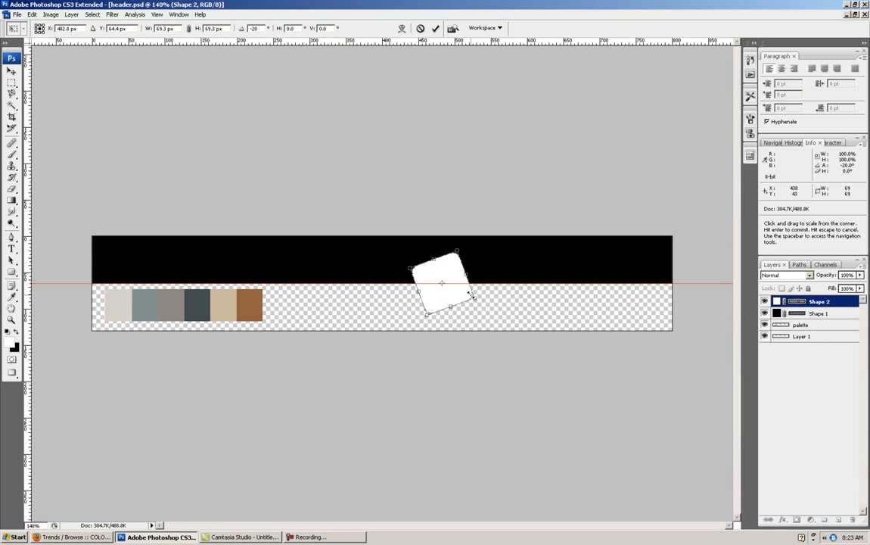
pyautogui.moveTo(482, 337); pyautogui.dragTo(486, 339)
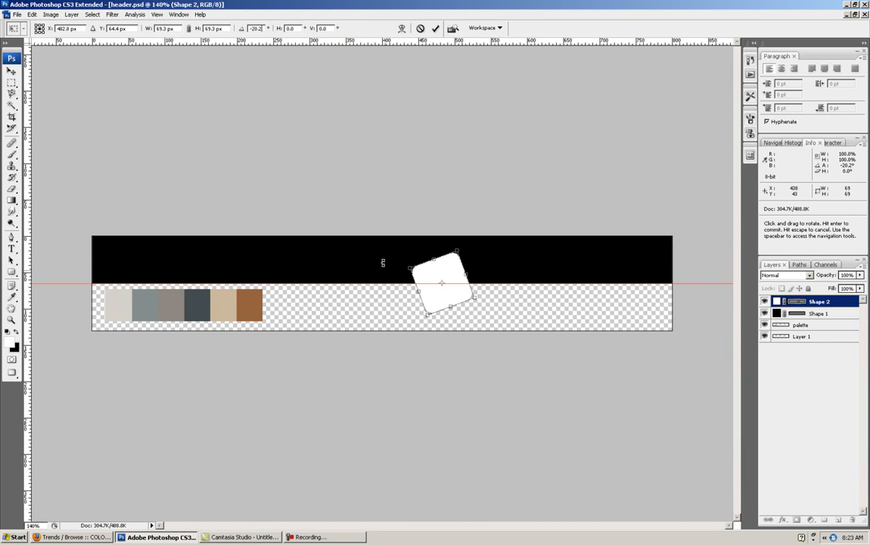
# - Nudge the tilted square so its center sits on the guide at about X 483.5 px, Y 65.1 px, and commit the transformation
pyautogui.moveTo(438, 292); pyautogui.dragTo(434, 295)
pyautogui.press('Up')
pyautogui.press('Up')
pyautogui.press('Up')
pyautogui.press('Up')
pyautogui.press('Right')
pyautogui.press('Right')
pyautogui.press('Right')
pyautogui.press('Right')
pyautogui.press('Right')
pyautogui.press('Right')
pyautogui.press('Right')
pyautogui.press('Left')
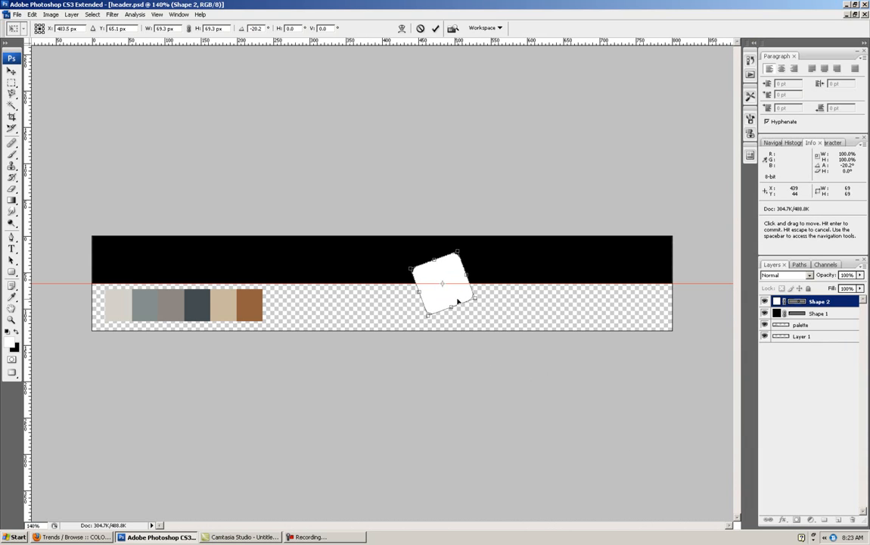
pyautogui.press('Return')
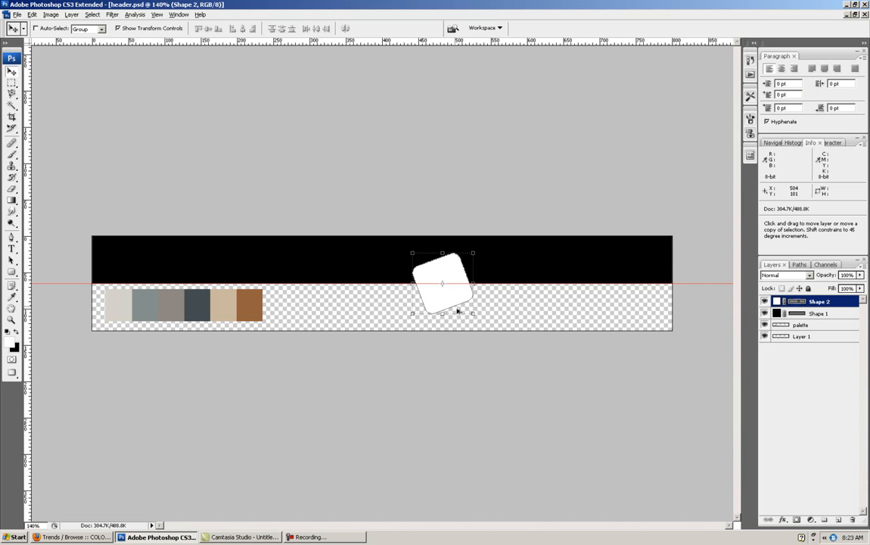
# - Duplicate the tilted white square and shift the copy horizontally about 90 px to the right of the original
pyautogui.moveTo(449, 297); pyautogui.dragTo(576, 284)
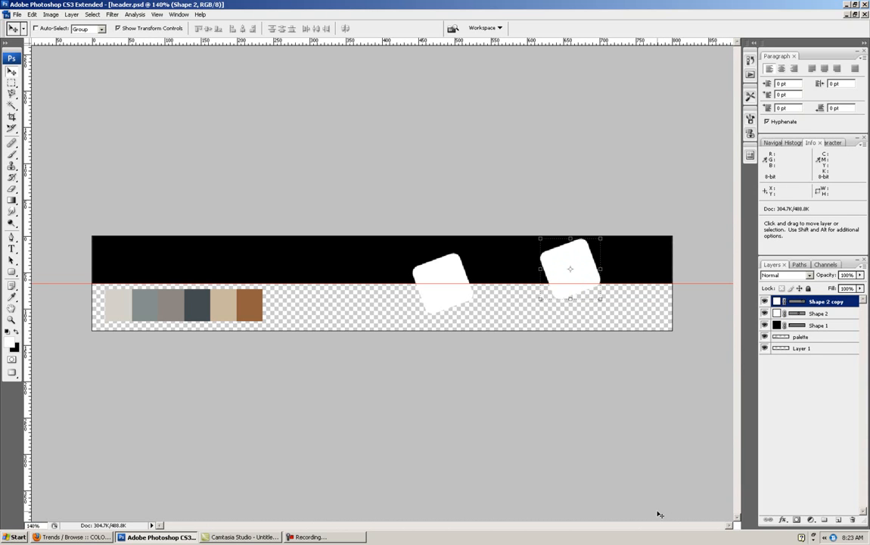
pyautogui.hotkey('ctrl', 'z')
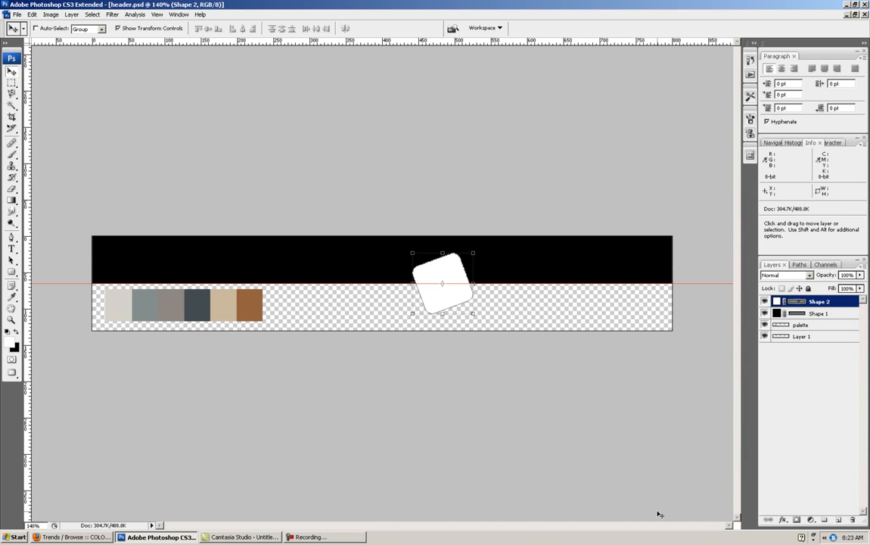
pyautogui.press('shift')
pyautogui.press('alt')
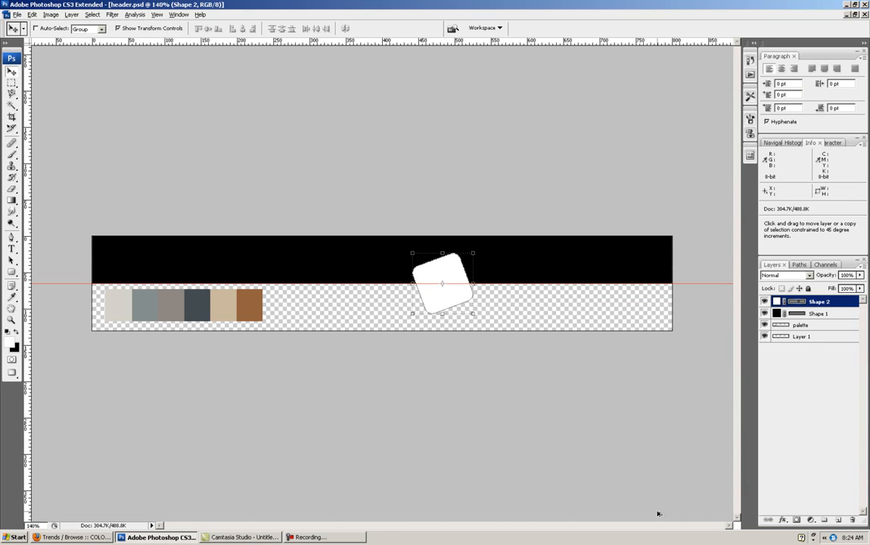
pyautogui.hotkey('shift', 'alt', 'Right')
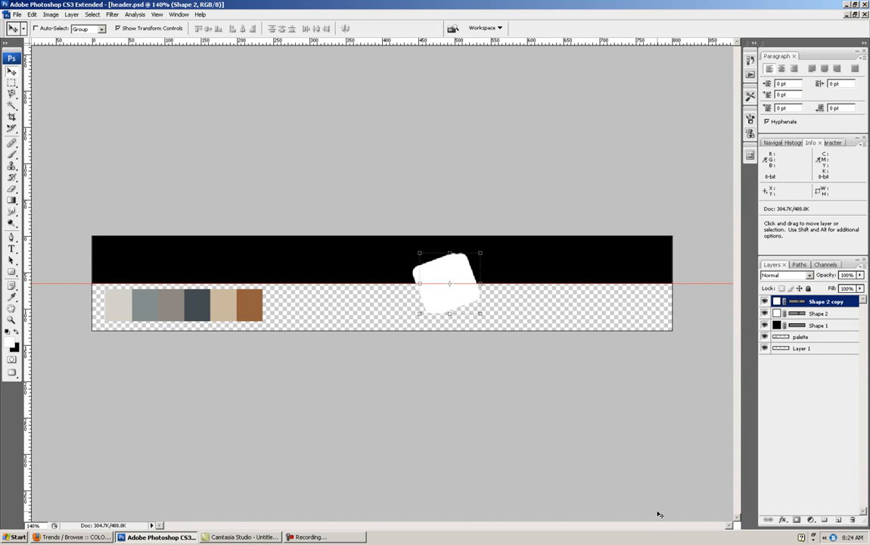
pyautogui.press('shift')
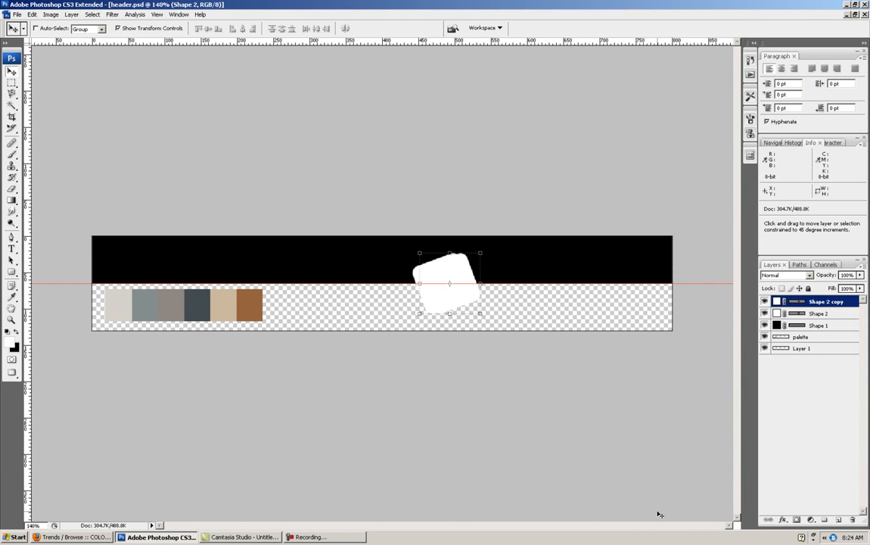
pyautogui.press('Right')
pyautogui.press('Right')
pyautogui.press('Right')
pyautogui.press('Right')
pyautogui.press('Right')
pyautogui.press('Right')
pyautogui.press('Right')
pyautogui.press('Right')
pyautogui.press('Right')
pyautogui.press('Right')
pyautogui.press('Right')
pyautogui.press('Right')
pyautogui.press('Right')
pyautogui.press('Right')
pyautogui.press('Right')
pyautogui.press('Right')
pyautogui.press('Right')
pyautogui.press('Right')
pyautogui.press('Right')
pyautogui.press('Right')
pyautogui.press('Right')
pyautogui.press('Right')
pyautogui.press('Right')
pyautogui.press('Right')
pyautogui.press('Right')
pyautogui.press('Right')
pyautogui.press('Right')
pyautogui.press('Right')
pyautogui.press('Right')
pyautogui.press('Right')
pyautogui.press('Right')
pyautogui.press('Right')
pyautogui.press('Right')
pyautogui.press('Right')
pyautogui.press('Right')
pyautogui.press('Right')
pyautogui.press('Right')
pyautogui.press('Right')
pyautogui.press('Right')
pyautogui.press('Right')
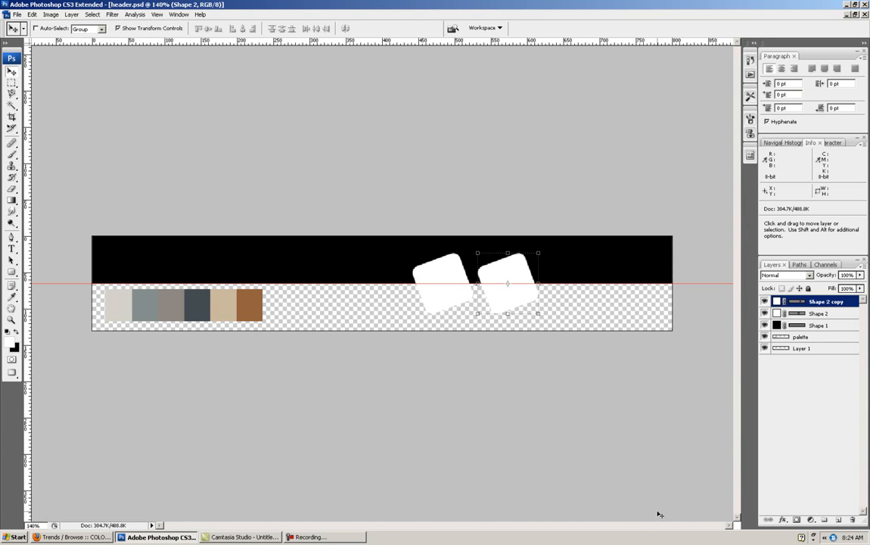
# - Add a third tilted square by duplicating the second one and shifting the copy about 90 px further right
pyautogui.hotkey('shift', 'alt')
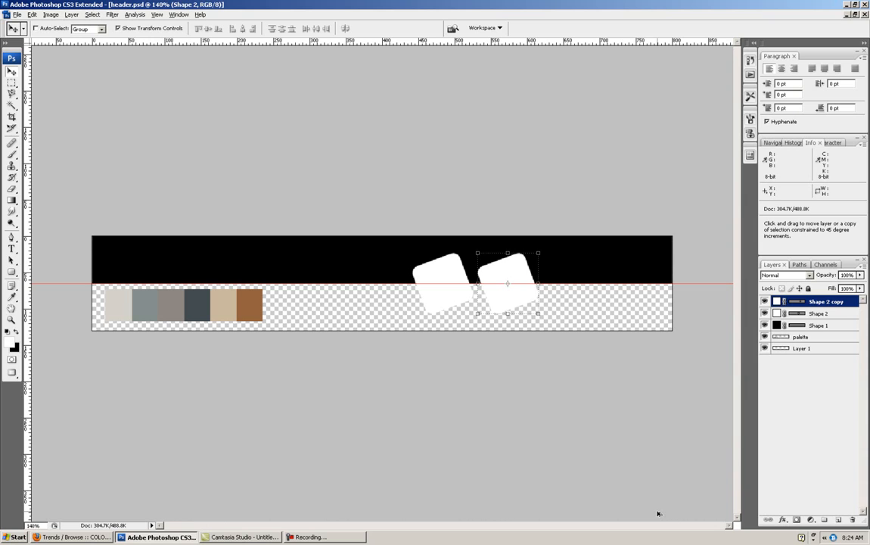
pyautogui.hotkey('shift', 'alt', 'Right')
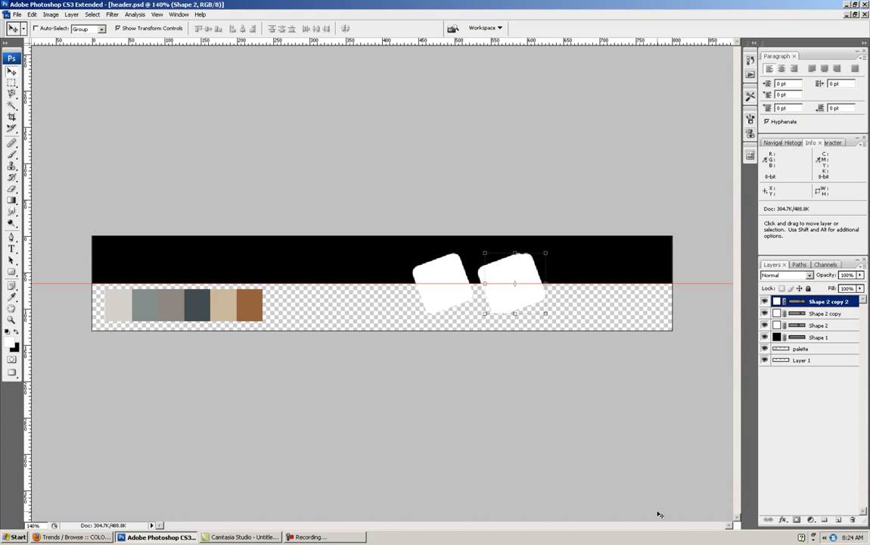
pyautogui.press('shift')
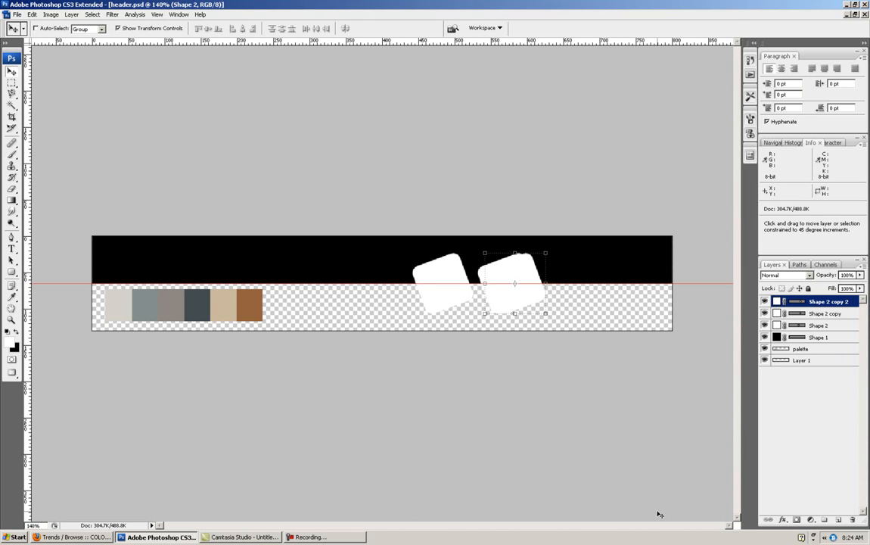
pyautogui.hotkey('shift', 'Right')
pyautogui.hotkey('shift', 'Right')
pyautogui.hotkey('shift', 'Right')
pyautogui.hotkey('shift', 'Right')
pyautogui.hotkey('shift', 'Right')
pyautogui.hotkey('shift', 'Right')
pyautogui.hotkey('shift', 'Right')
pyautogui.hotkey('shift', 'Right')
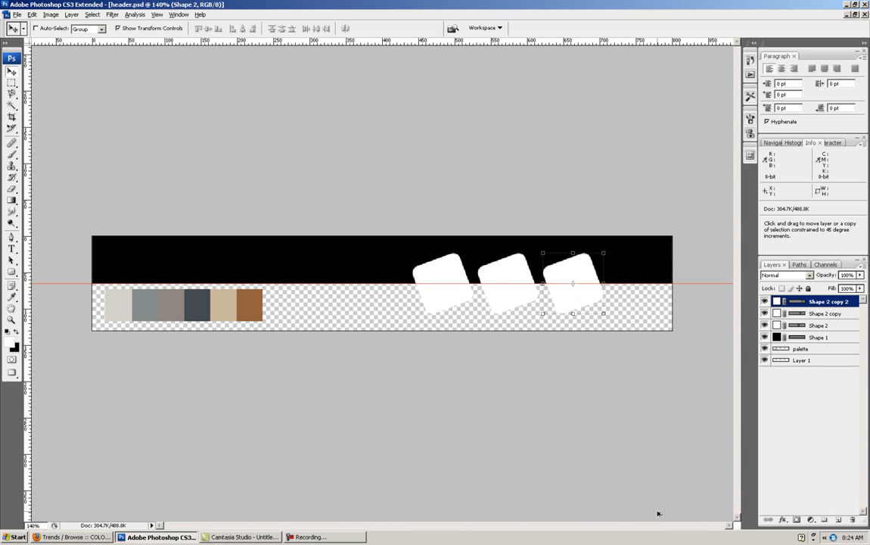
# - Make a fourth tilted square from the third, offset about 90 px right so it sits near the header's right edge
pyautogui.hotkey('alt', 'shift', 'Right')
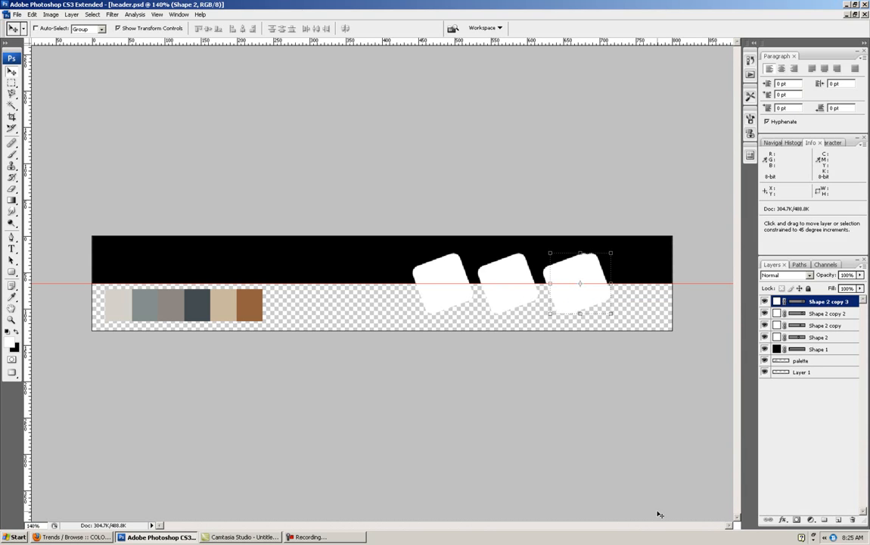
pyautogui.hotkey('shift', 'Right')
pyautogui.hotkey('shift', 'Right')
pyautogui.hotkey('shift', 'Right')
pyautogui.hotkey('shift', 'Right')
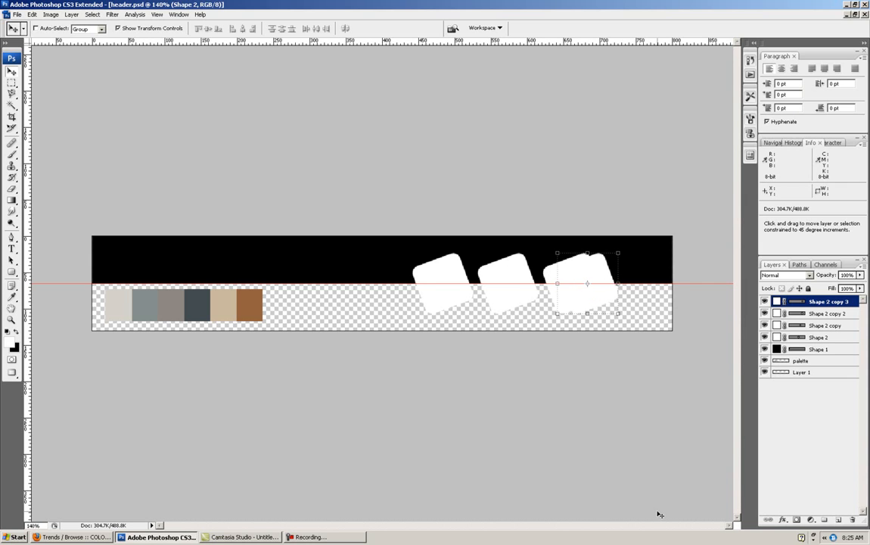
pyautogui.hotkey('shift', 'Right')
pyautogui.hotkey('shift', 'Right')
pyautogui.hotkey('shift', 'Right')
pyautogui.hotkey('shift', 'Right')
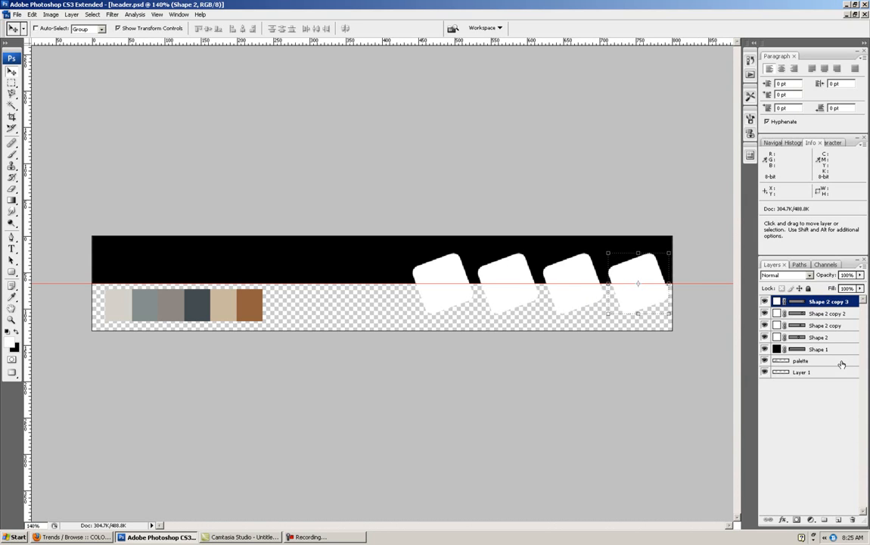
# - Select all four tilted square layers and shift them together about 19 px left, away from the header's right edge
pyautogui.press('shift')
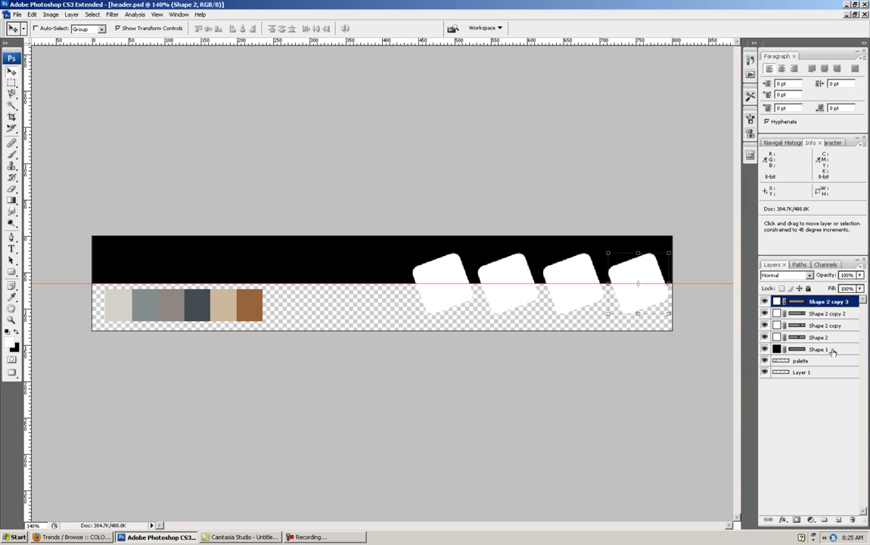
pyautogui.keyDown('shift'); pyautogui.click(814, 336); pyautogui.keyUp('shift')
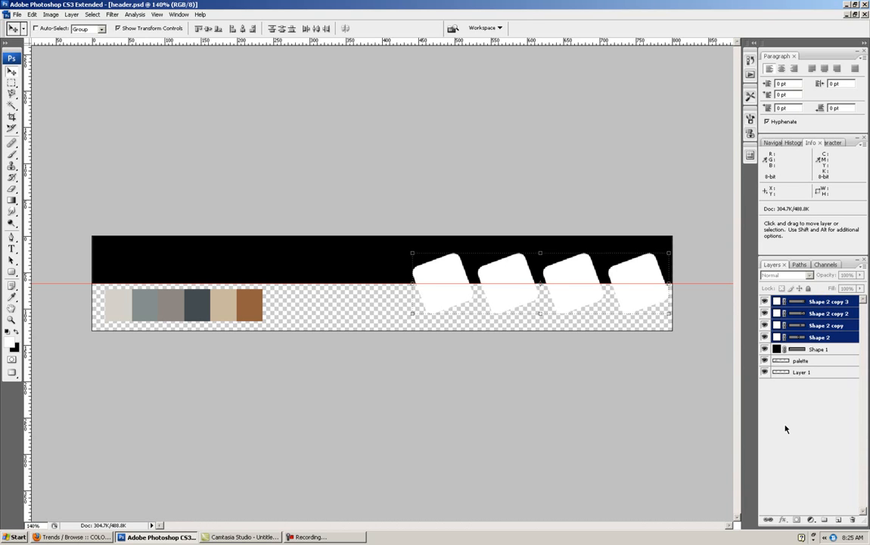
pyautogui.press('Left')
pyautogui.press('Left')
pyautogui.press('Left')
pyautogui.press('Left')
pyautogui.press('Left')
pyautogui.press('Left')
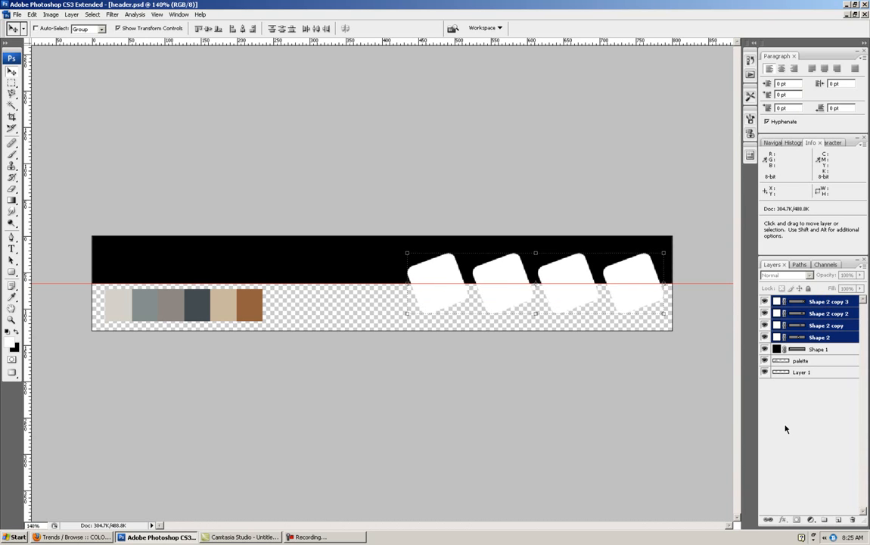
pyautogui.press('Left')
pyautogui.press('Left')
pyautogui.press('Left')
pyautogui.press('Left')
pyautogui.press('Left')
pyautogui.press('Left')
pyautogui.press('Left')
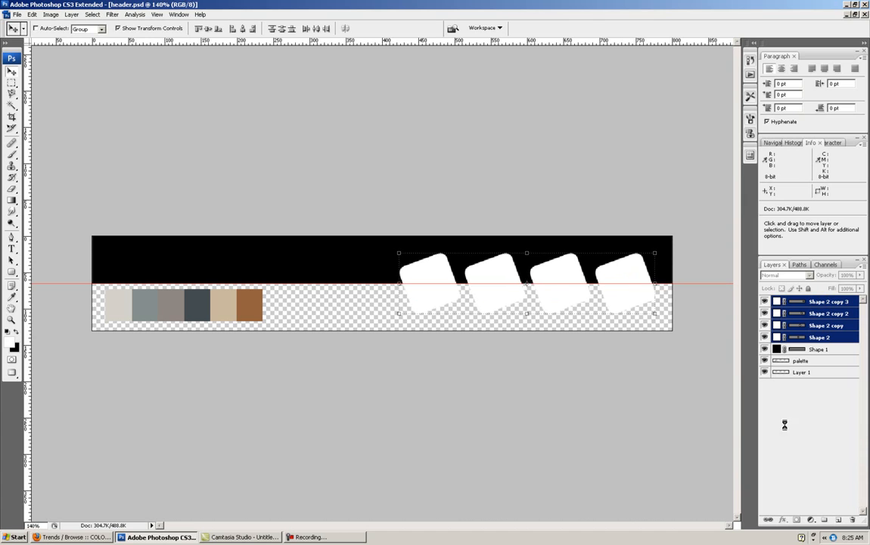
pyautogui.press('Right')
pyautogui.press('Right')
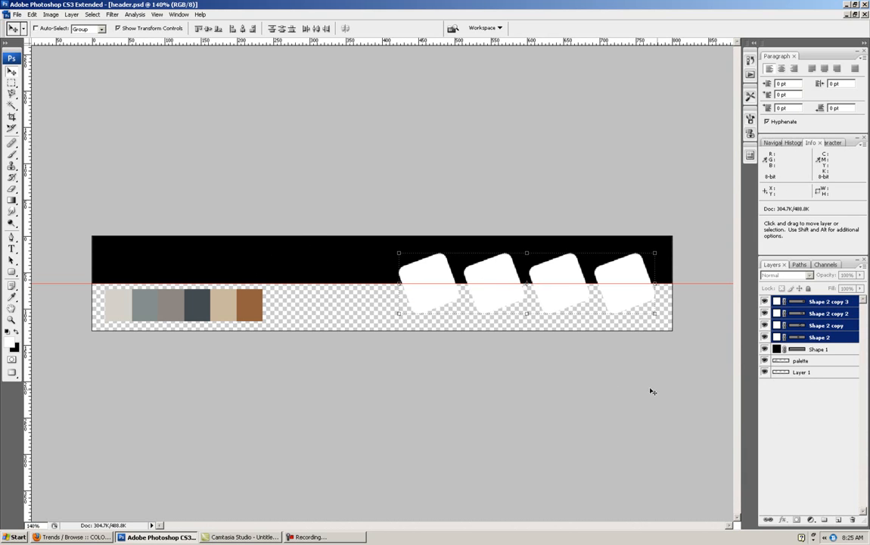
# - Add a Gradient Overlay effect to the upper bar's layer, Shape 1, and show the effect's settings
pyautogui.click(817, 349)
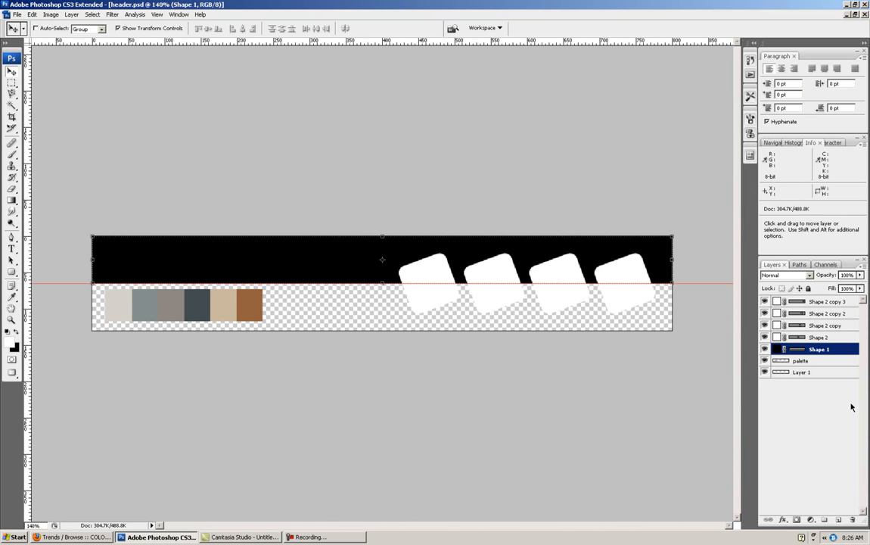
pyautogui.rightClick(811, 352)
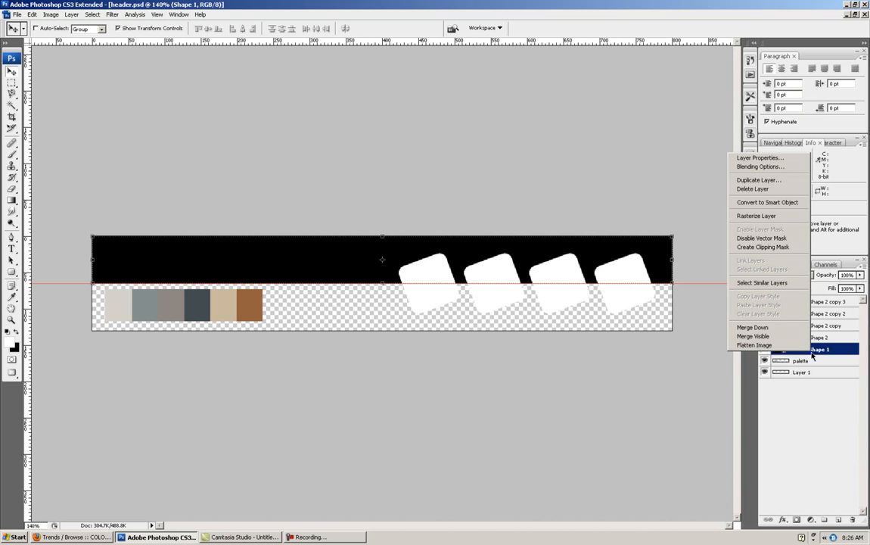
pyautogui.click(769, 169)
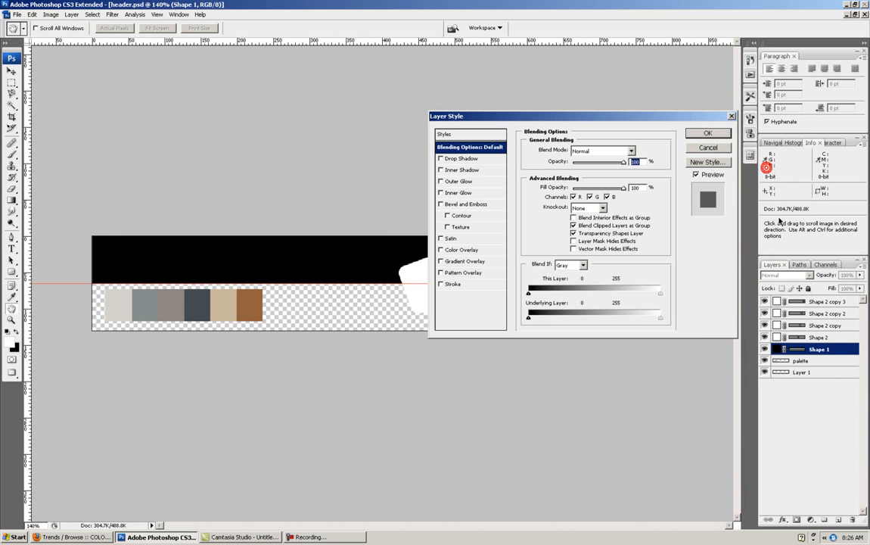
pyautogui.moveTo(598, 117); pyautogui.dragTo(493, 85)
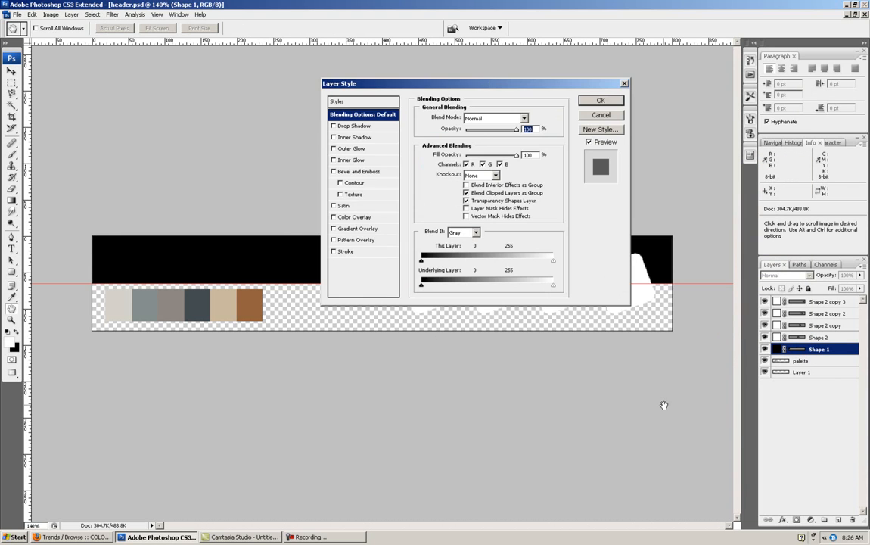
pyautogui.click(334, 228)
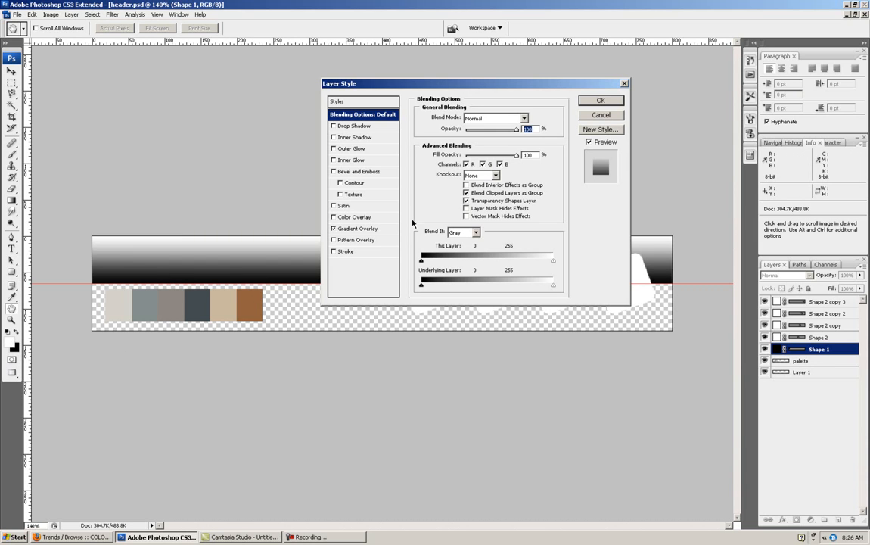
pyautogui.click(354, 228)
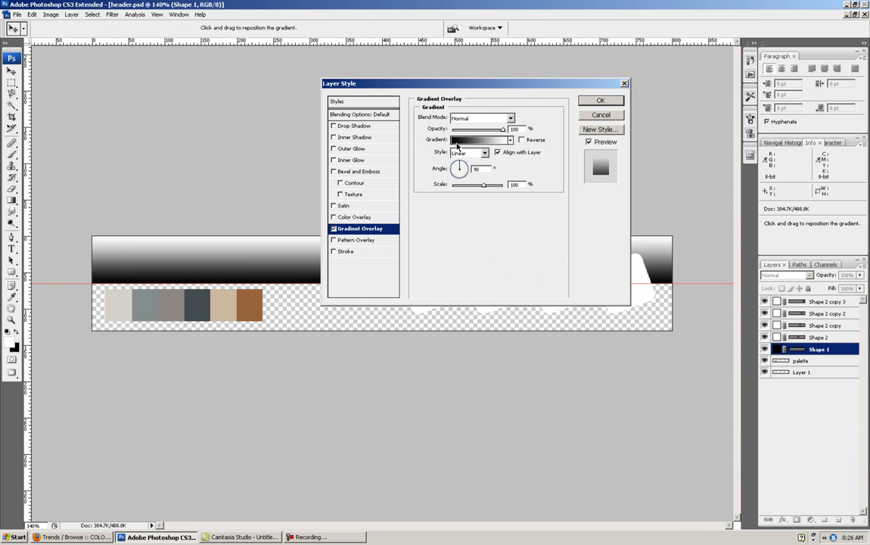
# - Edit the overlay gradient and set its black color stop to the palette's brown, 92623e
pyautogui.click(458, 143)
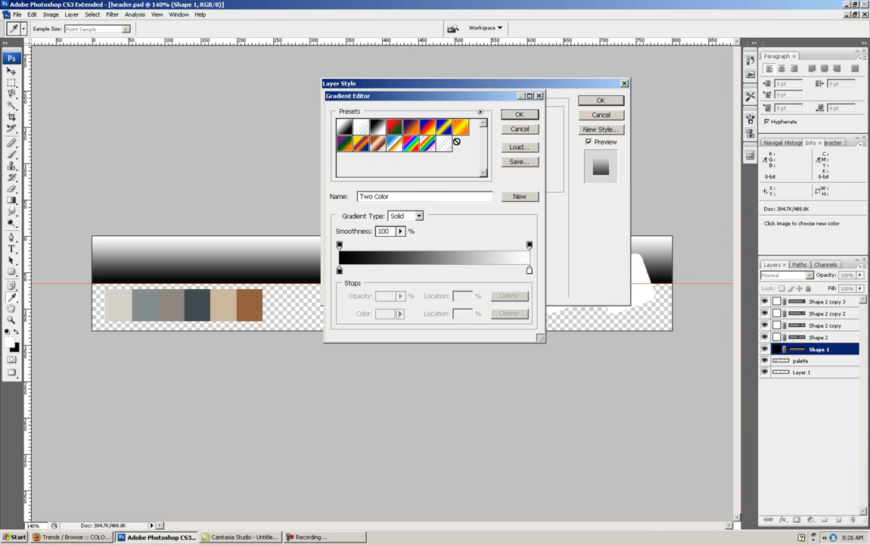
pyautogui.moveTo(416, 97); pyautogui.dragTo(462, 108)
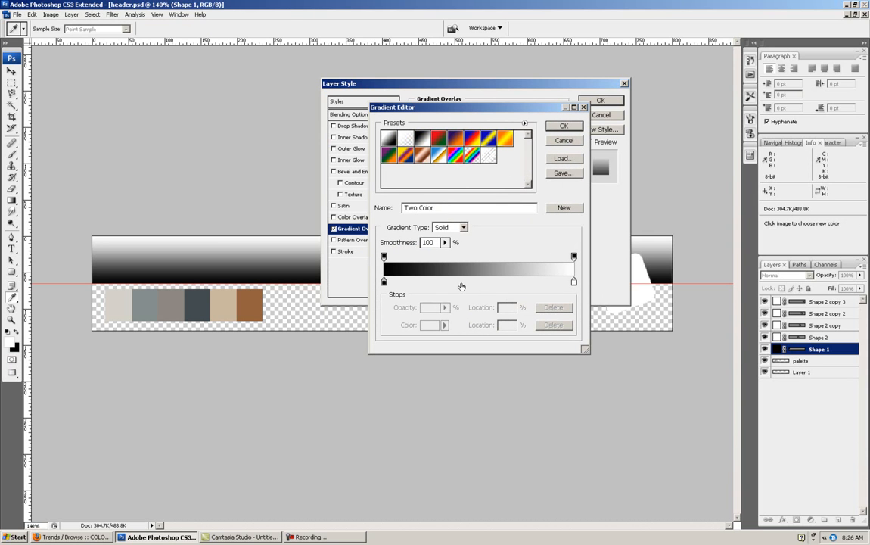
pyautogui.doubleClick(384, 282)
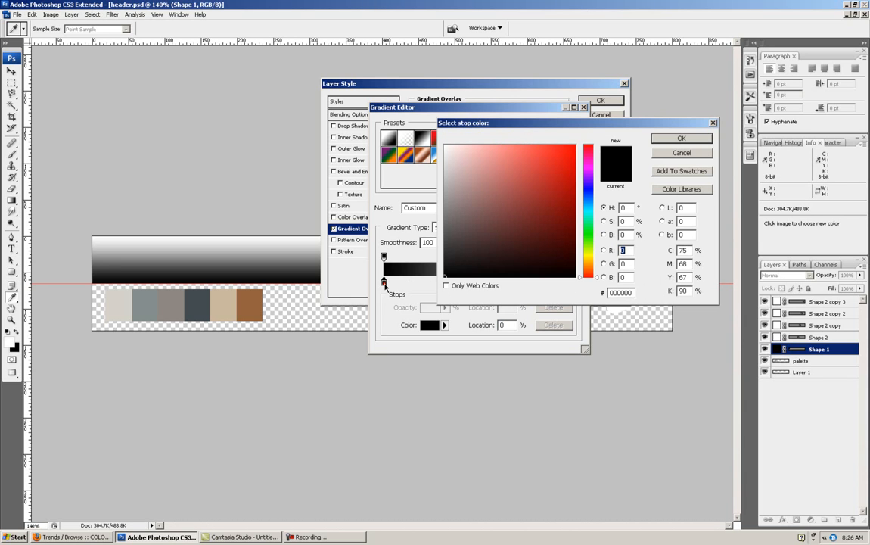
pyautogui.moveTo(511, 130); pyautogui.dragTo(443, 158)
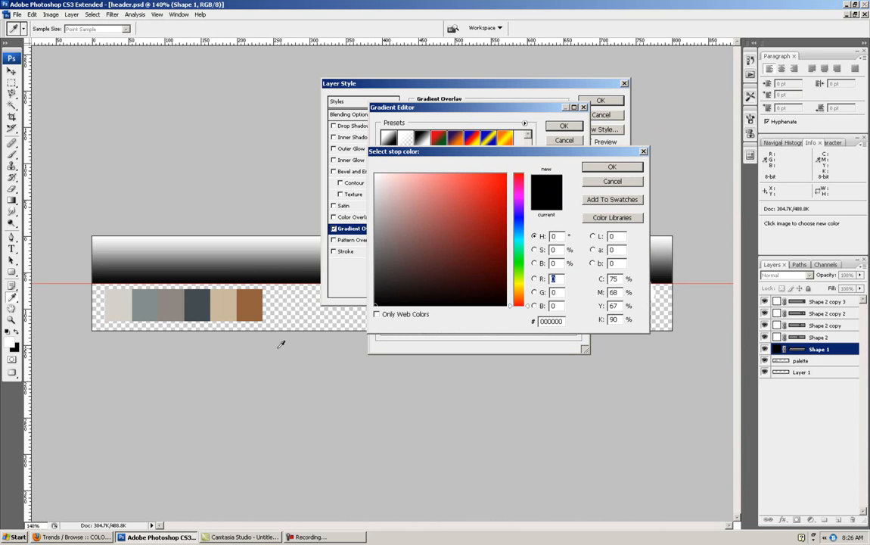
pyautogui.click(255, 308)
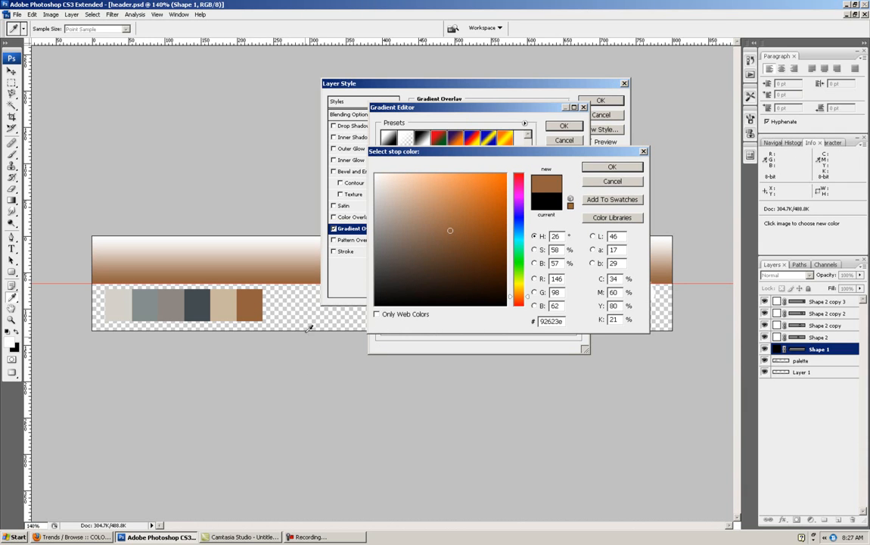
pyautogui.click(615, 167)
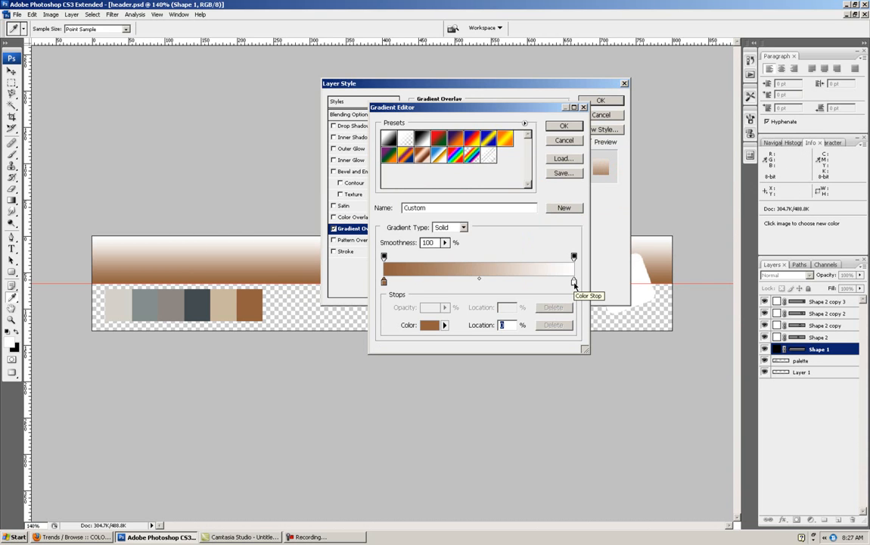
# - Set the gradient's white color stop to the bar's brown brightened to 97%, f7a669, and accept the edited gradient
pyautogui.doubleClick(574, 283)
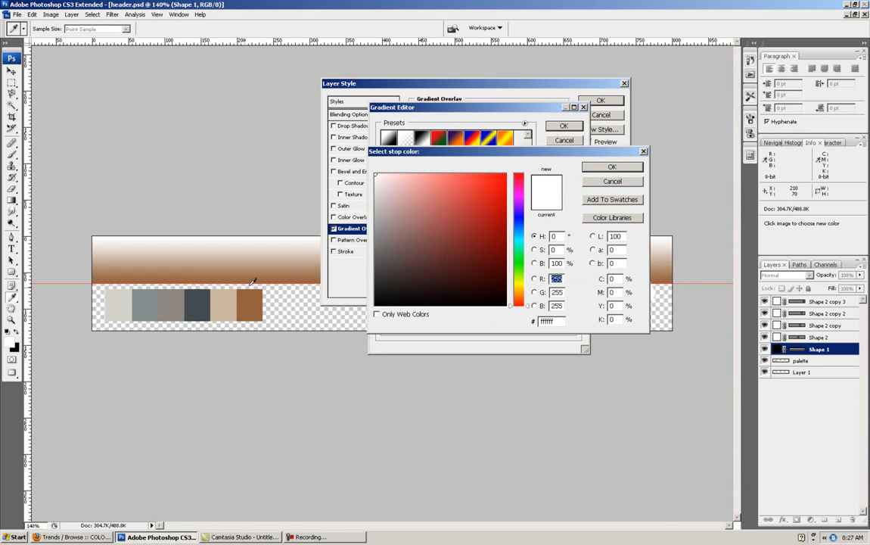
pyautogui.click(224, 278)
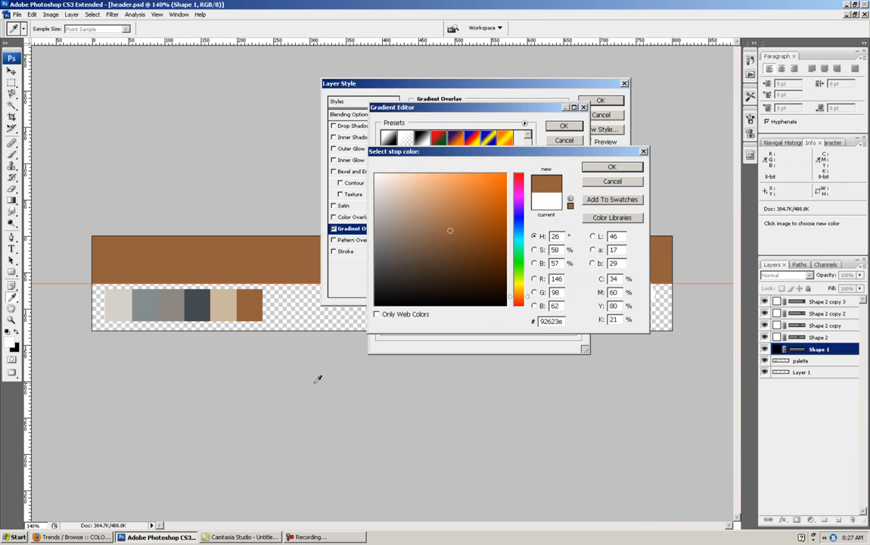
pyautogui.click(535, 263)
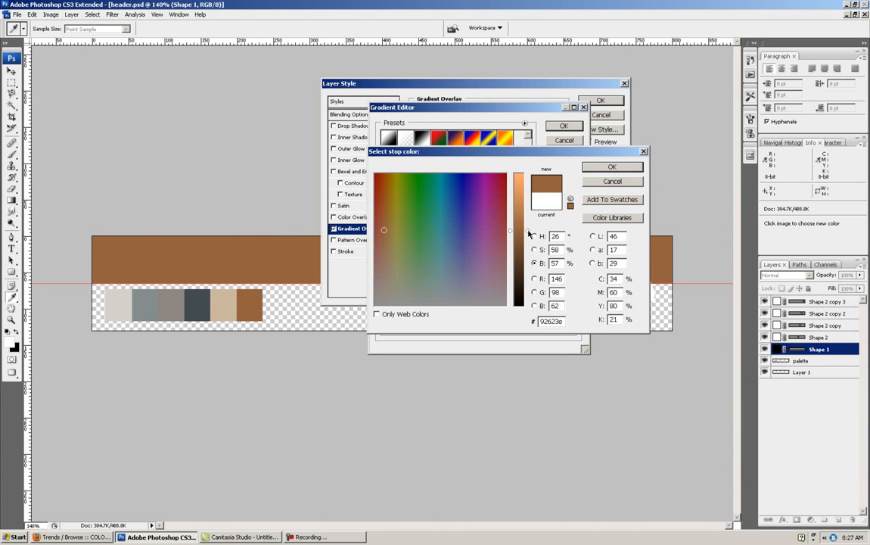
pyautogui.moveTo(528, 233); pyautogui.dragTo(529, 178)
pyautogui.click(529, 178)
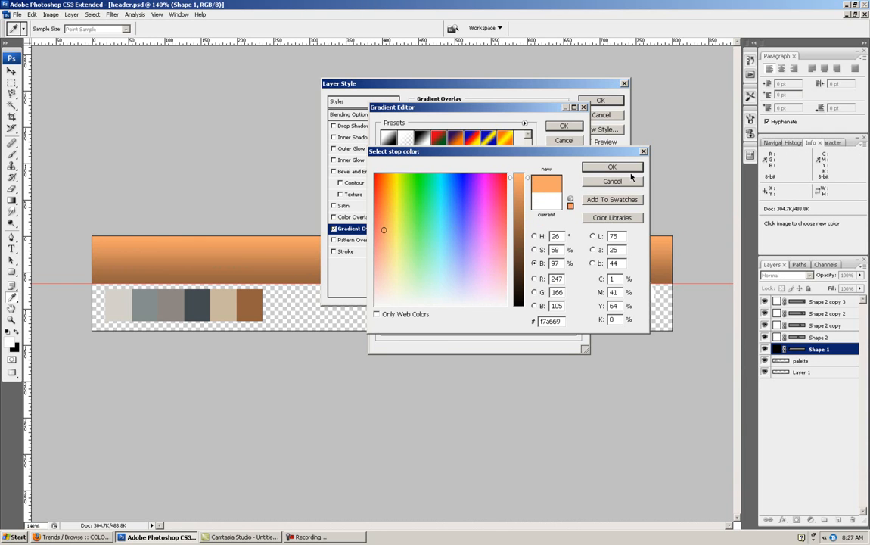
pyautogui.click(612, 168)
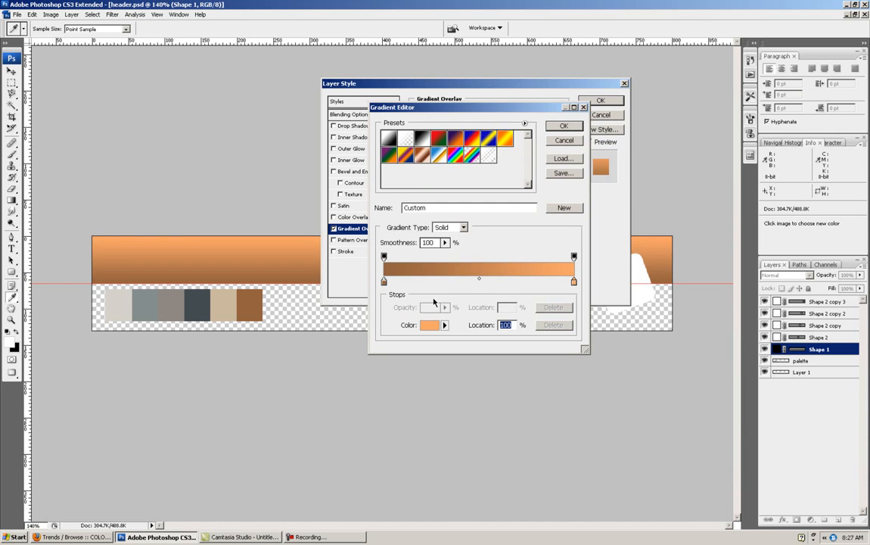
pyautogui.click(564, 125)
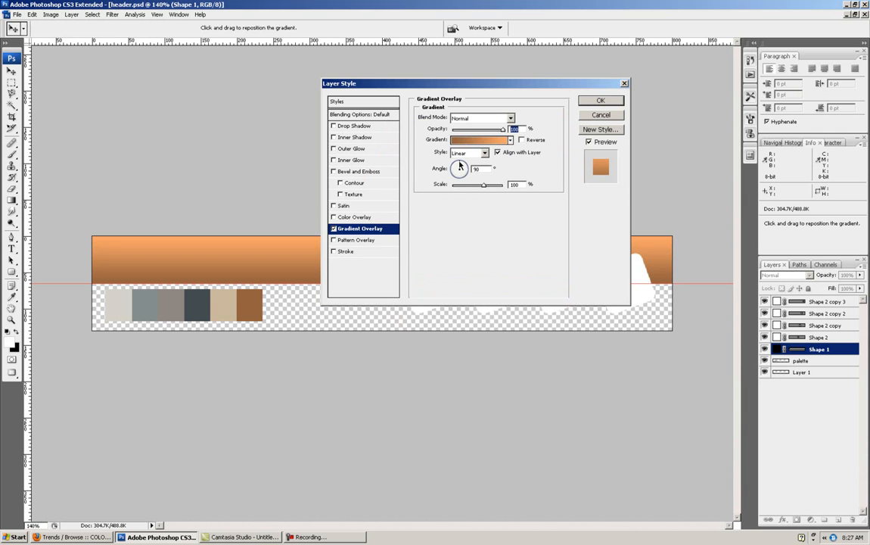
# - Set the gradient overlay's scale to 100% and apply the layer style to the bar
pyautogui.moveTo(491, 189)
pyautogui.mouseDown()
pyautogui.moveTo(451, 189)
pyautogui.moveTo(487, 189)
pyautogui.mouseUp()
pyautogui.write('100')
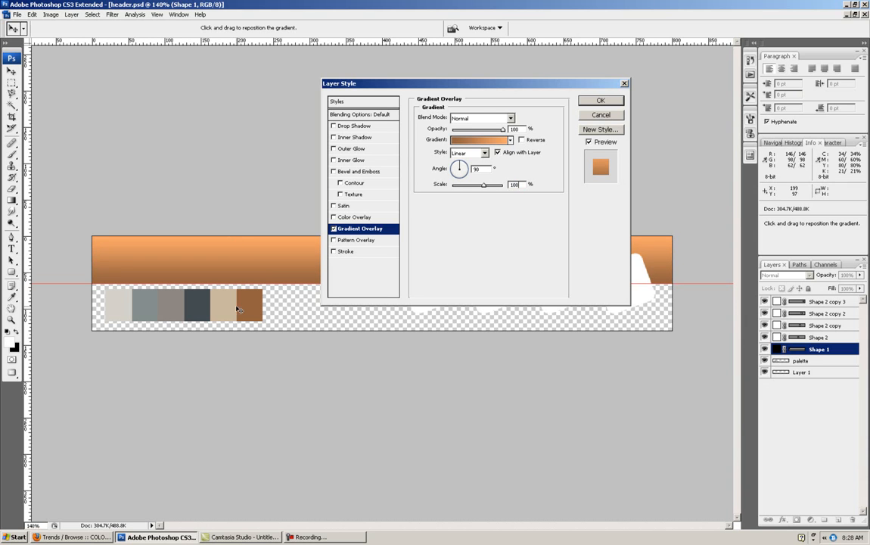
pyautogui.click(598, 101)
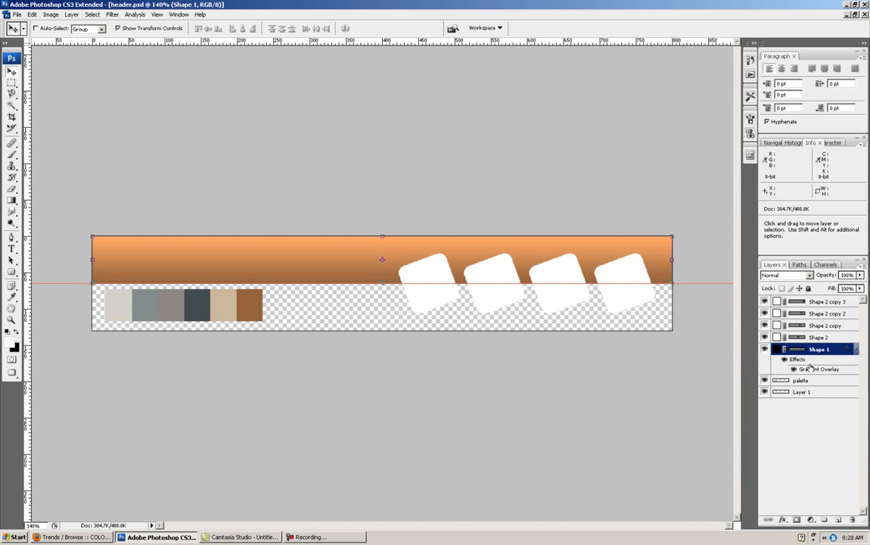
# - Compare the bar with its effects hidden and shown, and collapse the layer's effects list
pyautogui.click(785, 360)
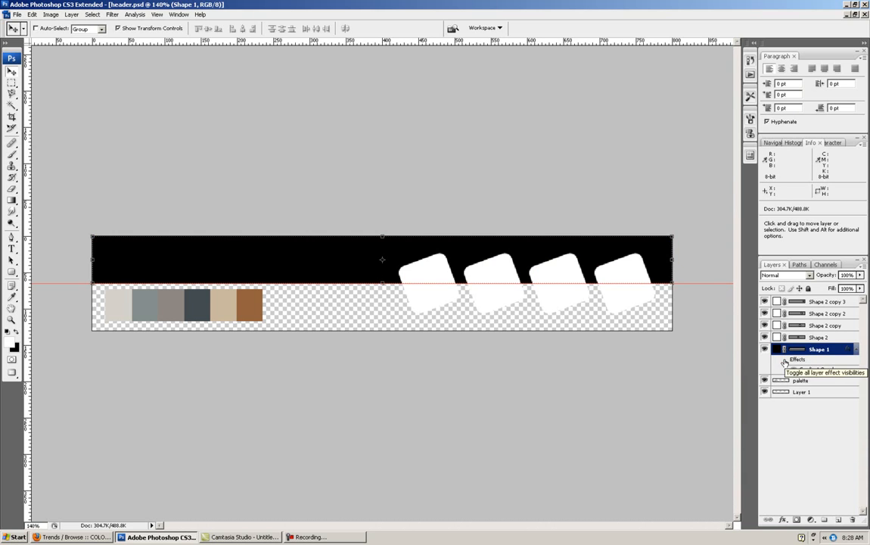
pyautogui.click(785, 361)
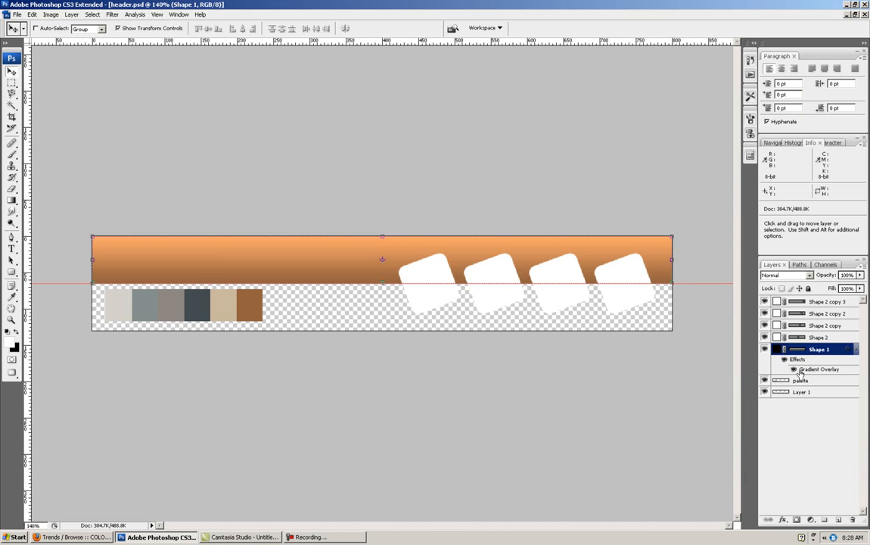
pyautogui.click(856, 349)
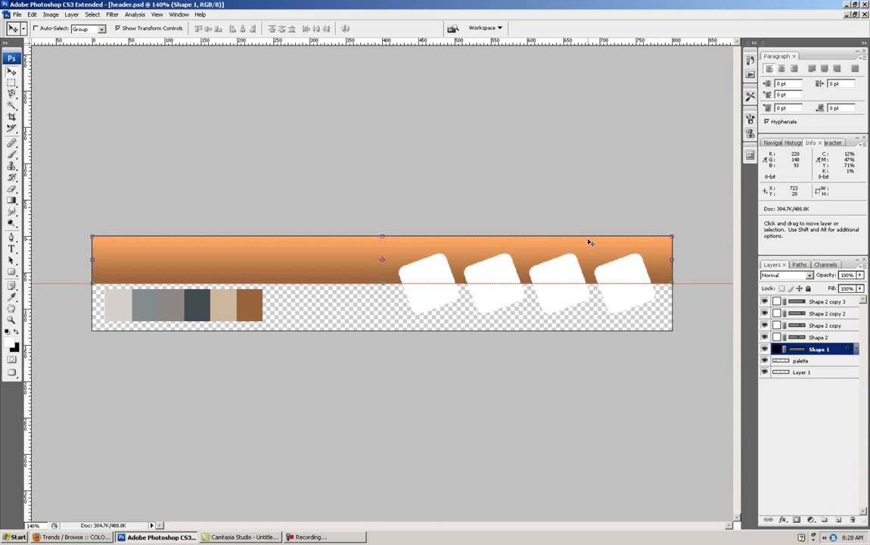
# - Fill the first tilted square, Shape 2, with the palette's light gray, d5d2cb
pyautogui.doubleClick(777, 338)
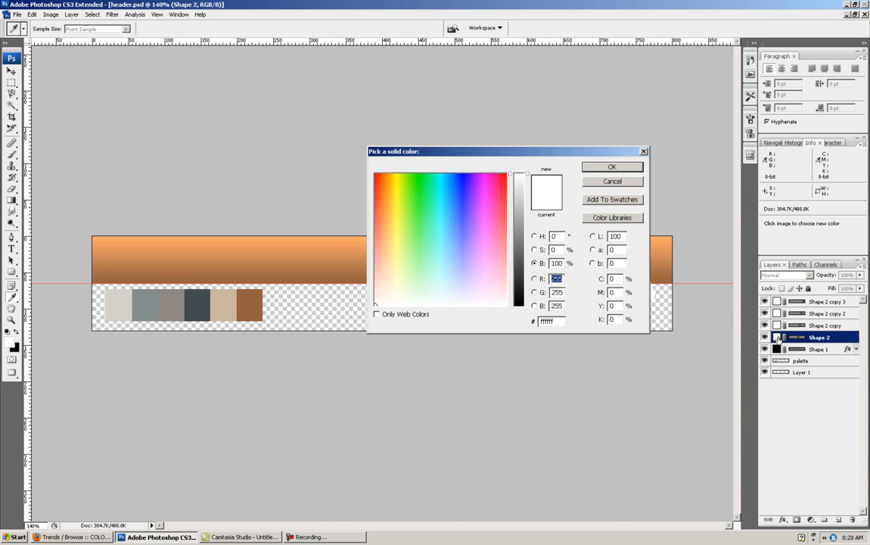
pyautogui.click(534, 237)
pyautogui.moveTo(522, 156); pyautogui.dragTo(584, 296)
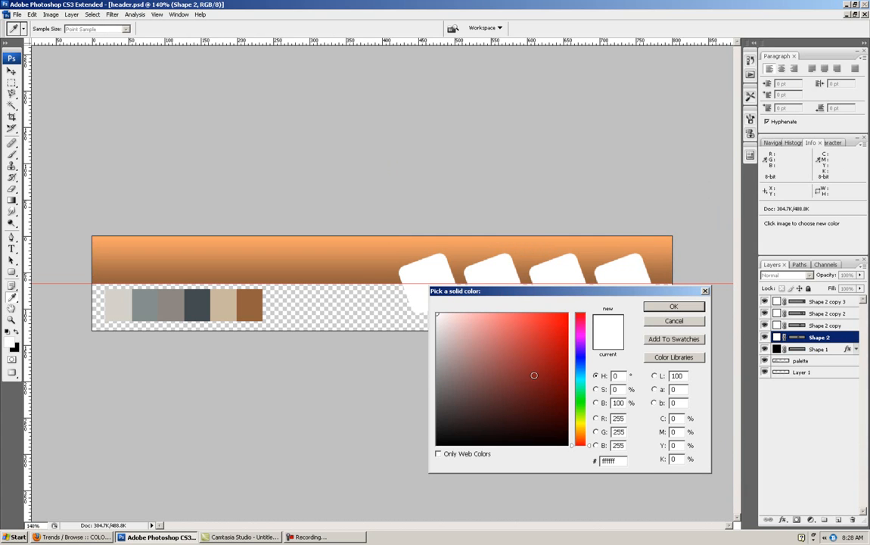
pyautogui.click(122, 312)
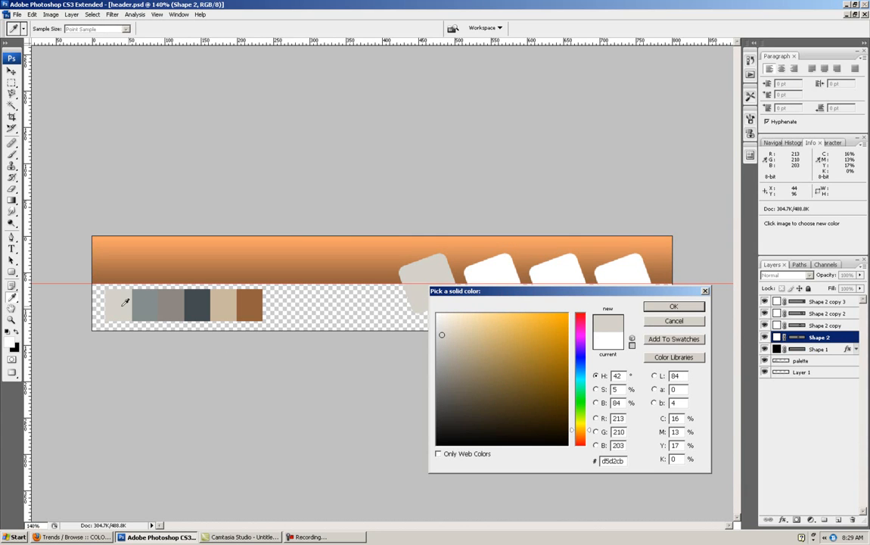
pyautogui.click(675, 307)
pyautogui.press('v')
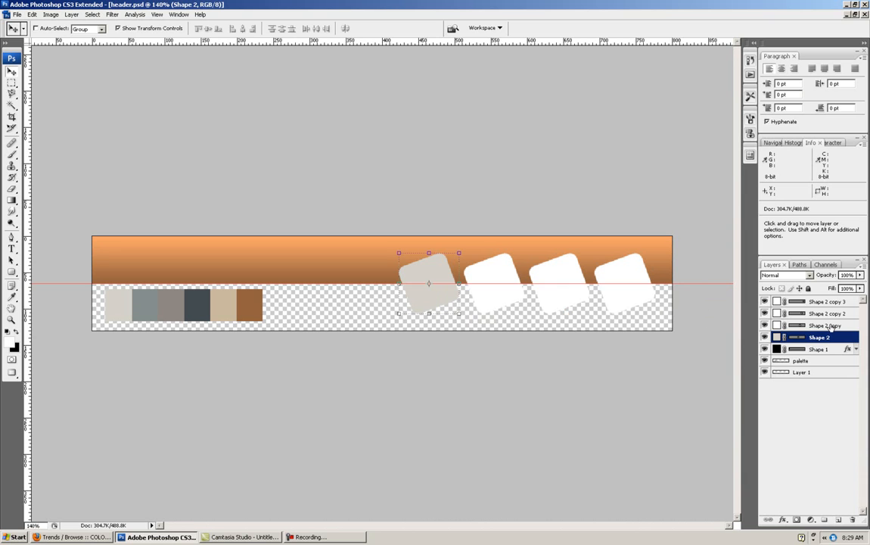
# - Fill the second tilted square, Shape 2 copy, with the palette's blue-gray
pyautogui.doubleClick(777, 325)
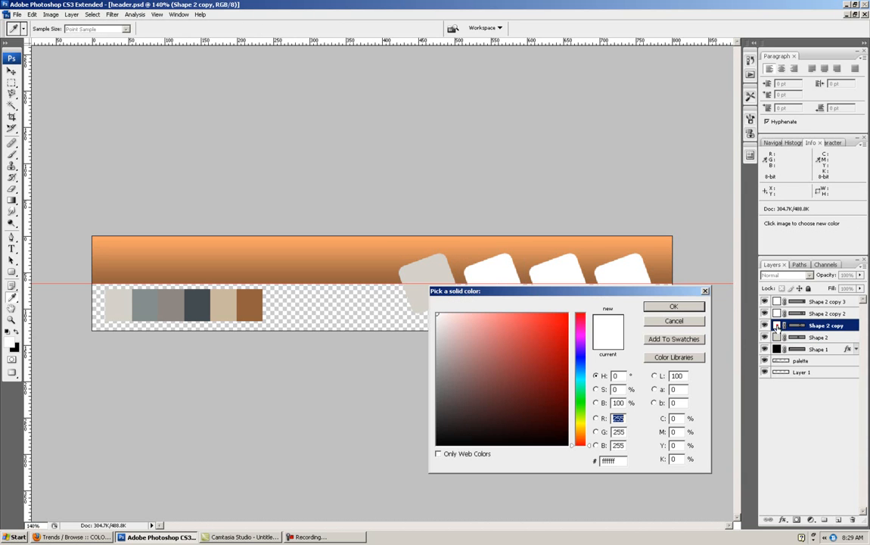
pyautogui.click(151, 303)
pyautogui.click(673, 306)
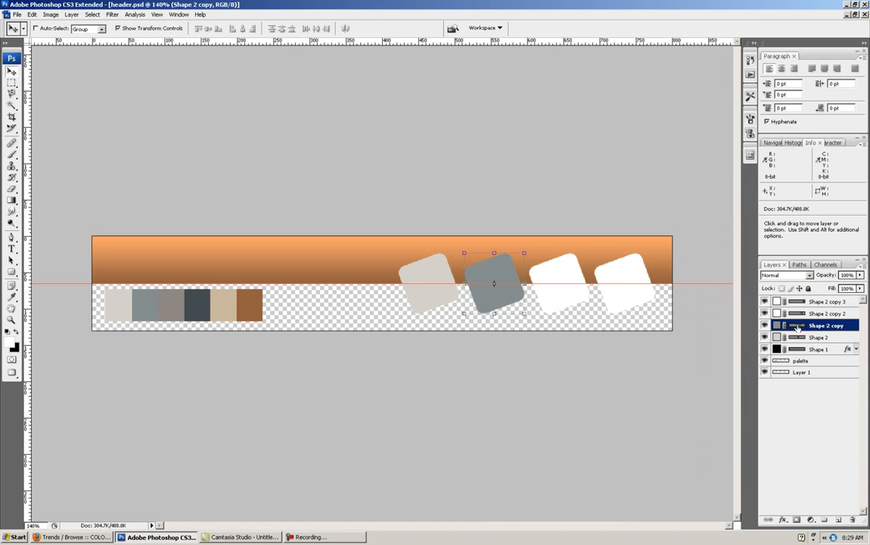
# - Fill the third tilted square, Shape 2 copy 2, with the palette's brownish gray
pyautogui.doubleClick(777, 313)
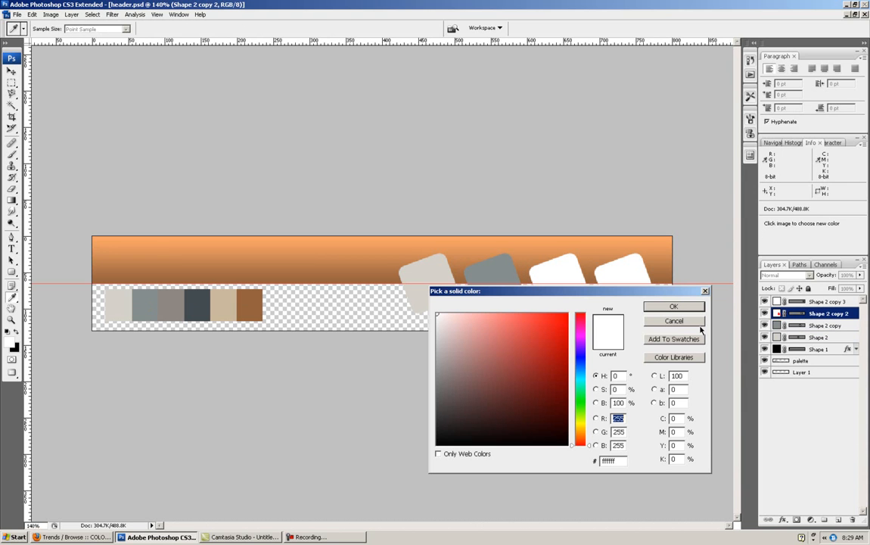
pyautogui.click(180, 303)
pyautogui.click(673, 305)
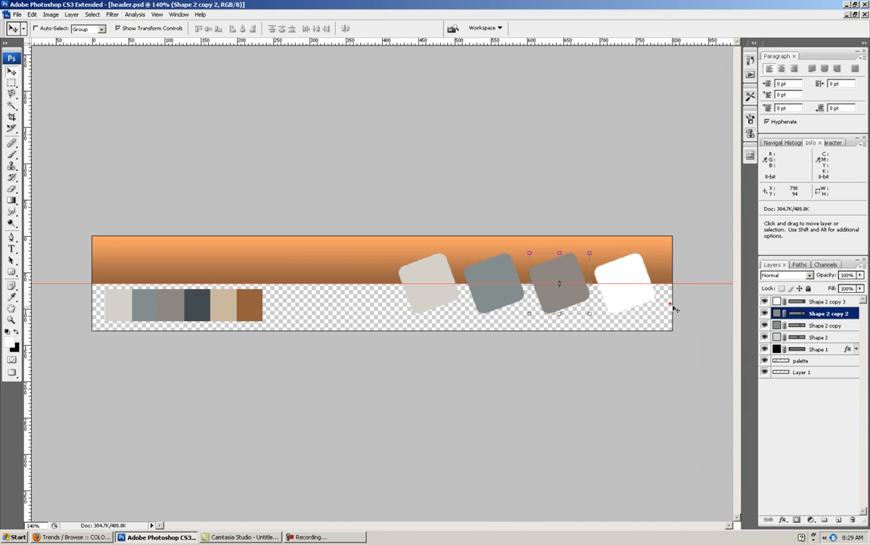
# - Fill the fourth tilted square, Shape 2 copy 3, with the palette's dark slate, 434b4e, and hide the palette layer
pyautogui.doubleClick(777, 301)
pyautogui.click(203, 302)
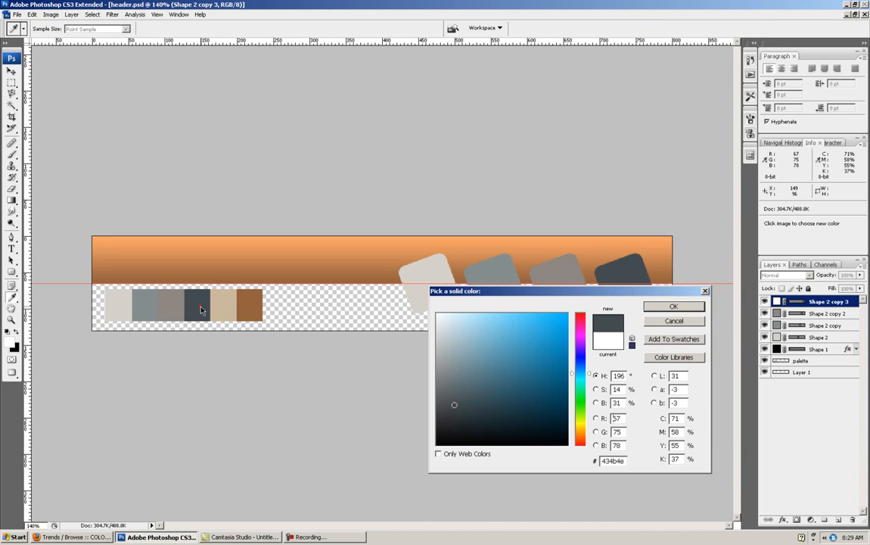
pyautogui.click(657, 306)
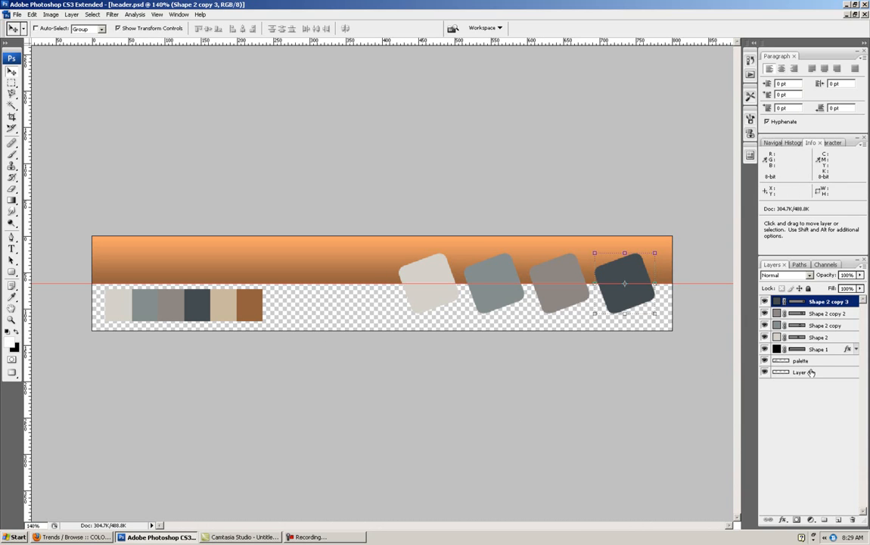
pyautogui.click(764, 361)
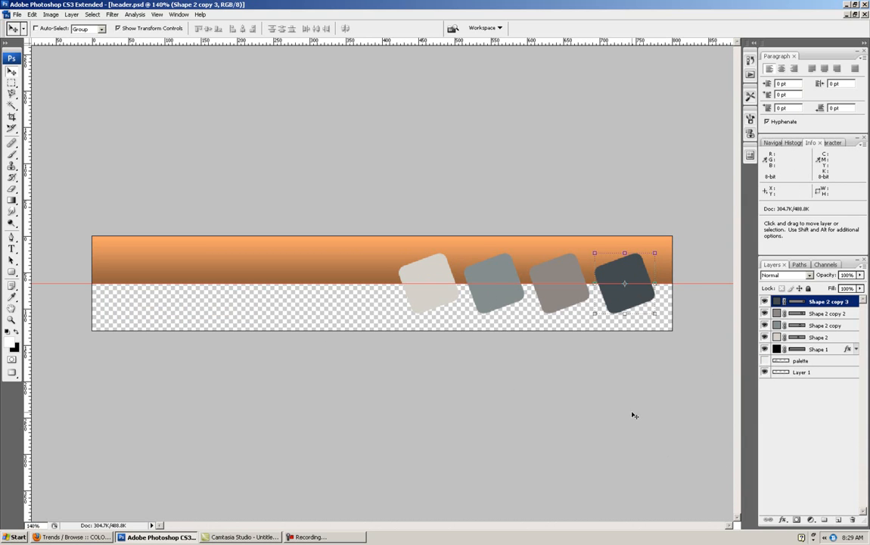
# - Duplicate the gradient bar layer, Shape 1, and move the copy above all other layers in the stack
pyautogui.rightClick(815, 350)
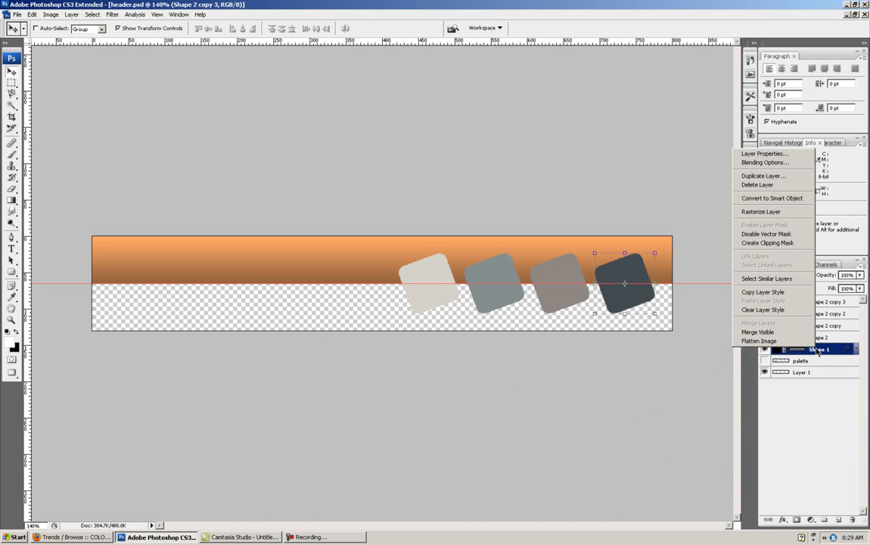
pyautogui.click(771, 182)
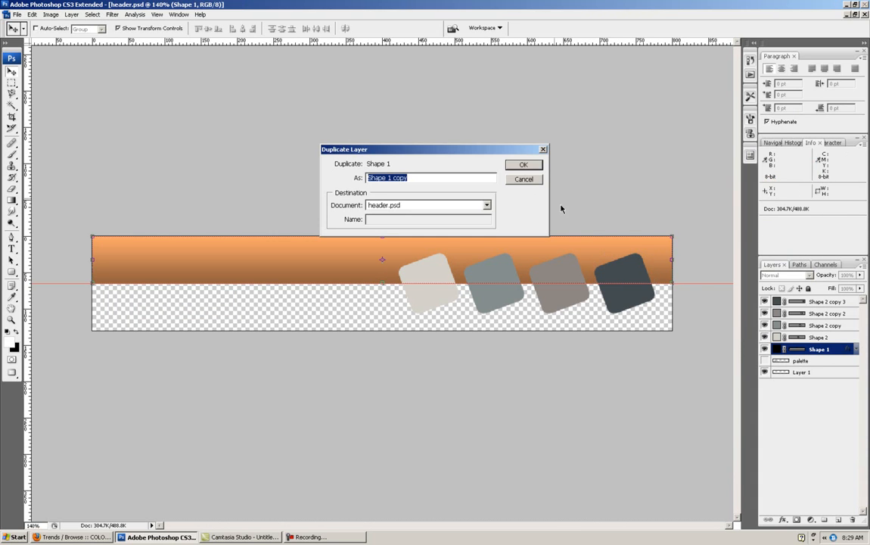
pyautogui.click(524, 166)
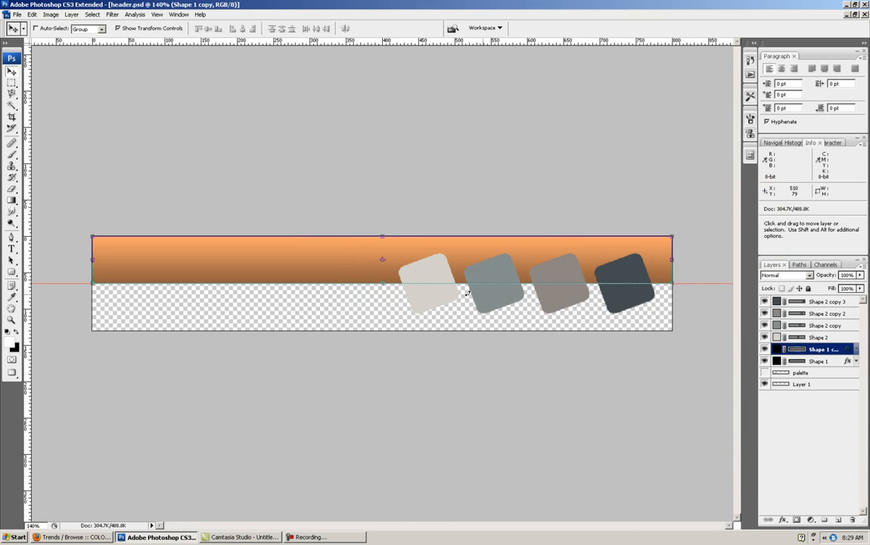
pyautogui.moveTo(813, 314); pyautogui.dragTo(809, 301)
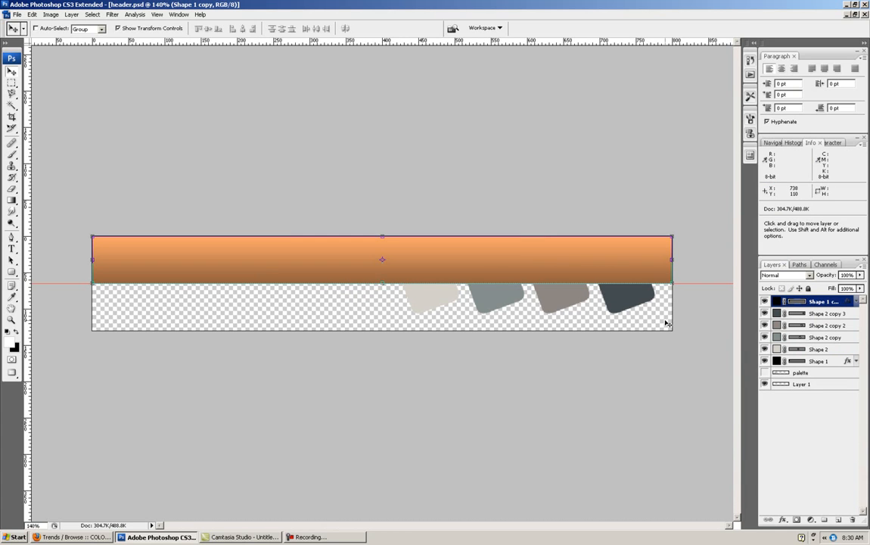
# - Nudge the bar copy straight down until it fills the header's lower half, with its upper edge at the guide
pyautogui.press('shift')
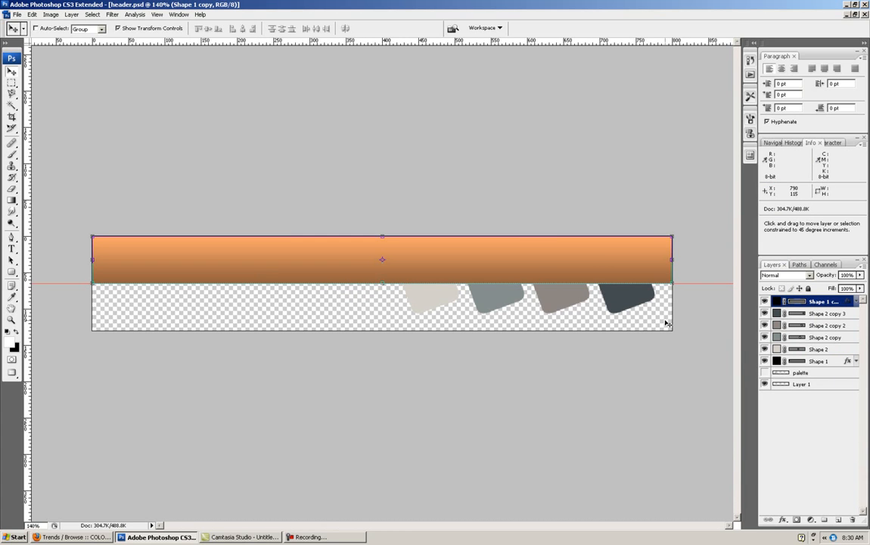
pyautogui.hotkey('shift', 'Down')
pyautogui.hotkey('shift', 'Down')
pyautogui.hotkey('shift', 'Down')
pyautogui.hotkey('shift', 'Down')
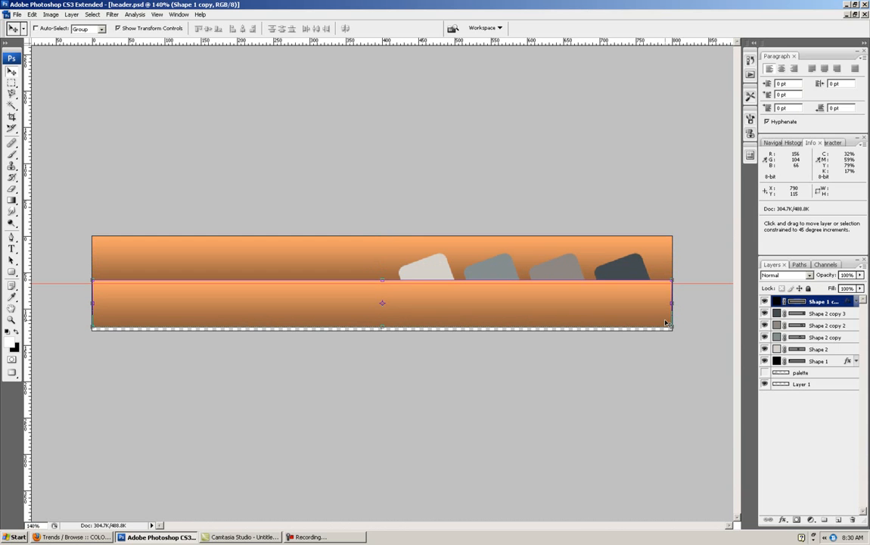
pyautogui.press('Down')
pyautogui.press('Down')
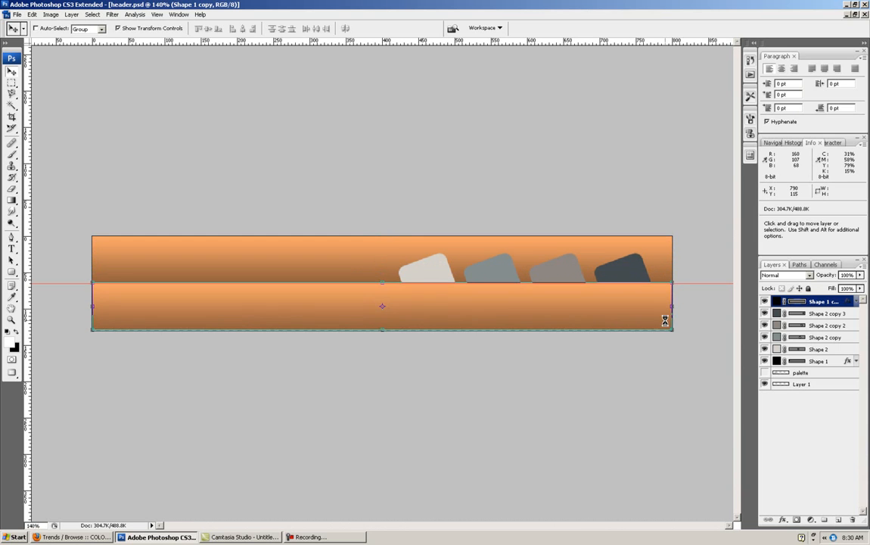
pyautogui.press('Down')
pyautogui.press('Down')
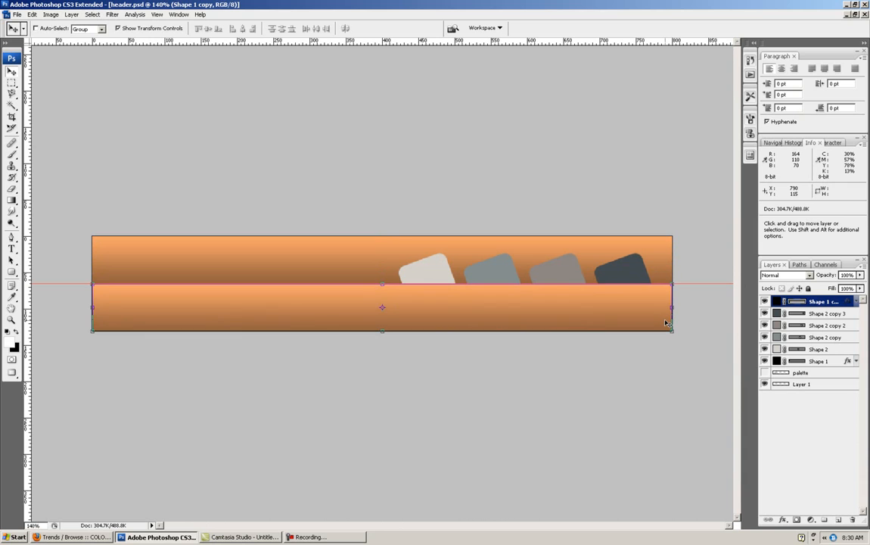
pyautogui.press('Down')
pyautogui.press('Up')
pyautogui.click(610, 389)
# - Add an Inner Shadow layer style to the fourth tilted square, Shape 2 copy 3, and show its settings
pyautogui.rightClick(820, 315)
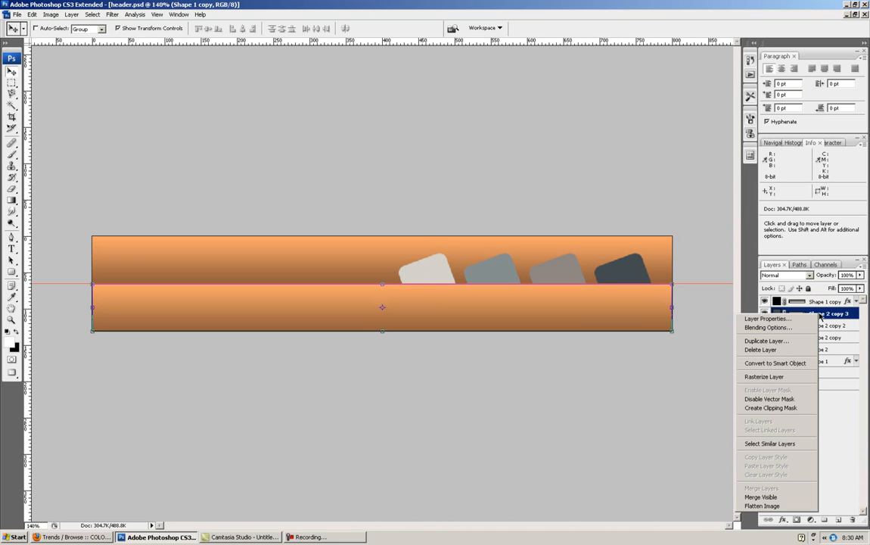
pyautogui.click(764, 326)
pyautogui.moveTo(518, 86); pyautogui.dragTo(269, 151)
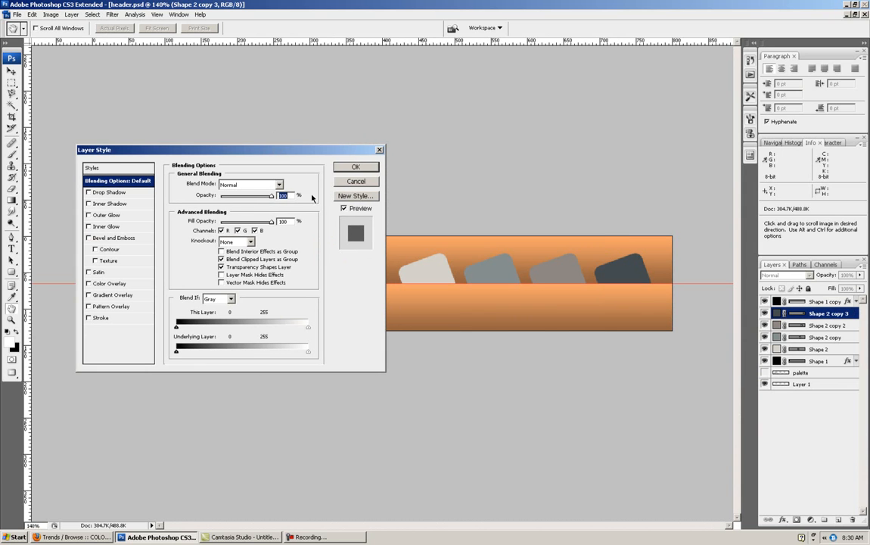
pyautogui.click(88, 203)
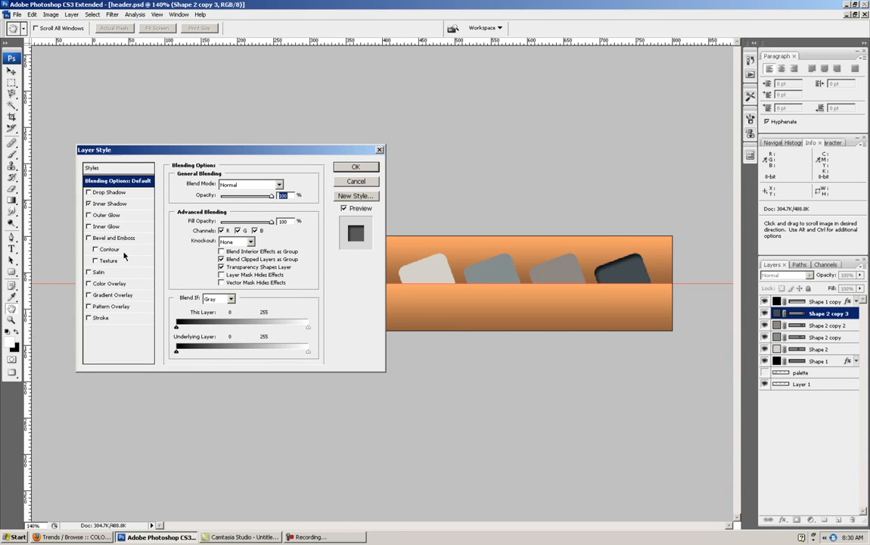
pyautogui.click(89, 204)
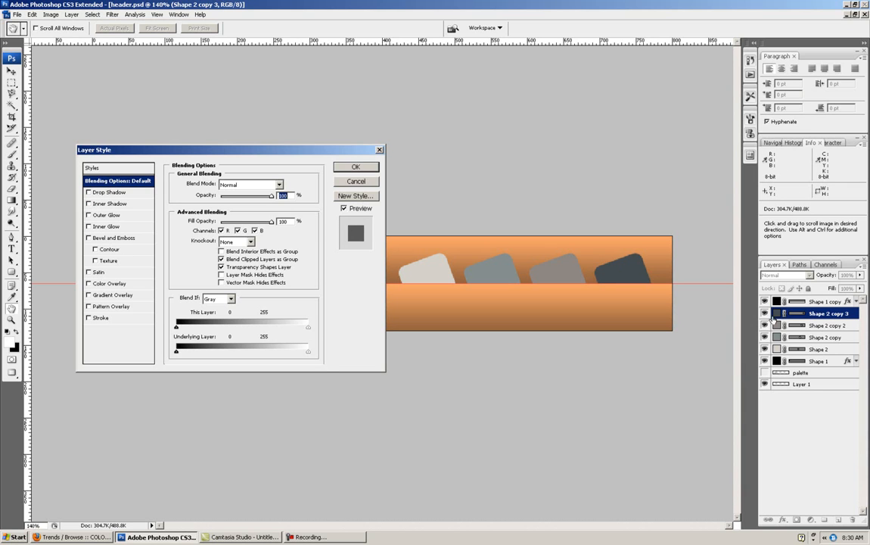
pyautogui.click(88, 204)
pyautogui.click(127, 204)
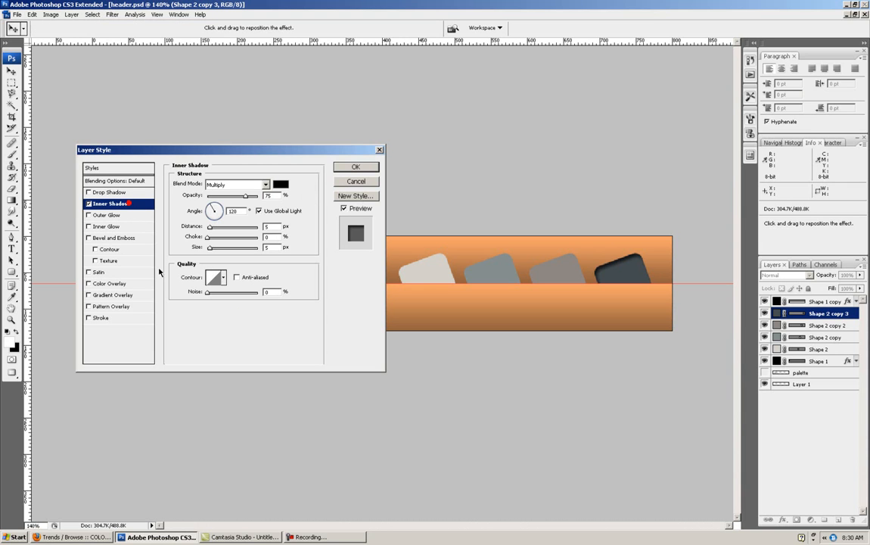
# - Set the inner shadow's opacity to 50%, distance to 3 px, choke to 3% and size to 3 px
pyautogui.doubleClick(277, 195)
pyautogui.write('50')
pyautogui.doubleClick(269, 227)
pyautogui.write('3')
pyautogui.press('Tab')
pyautogui.write('3')
pyautogui.press('Tab')
pyautogui.write('3')
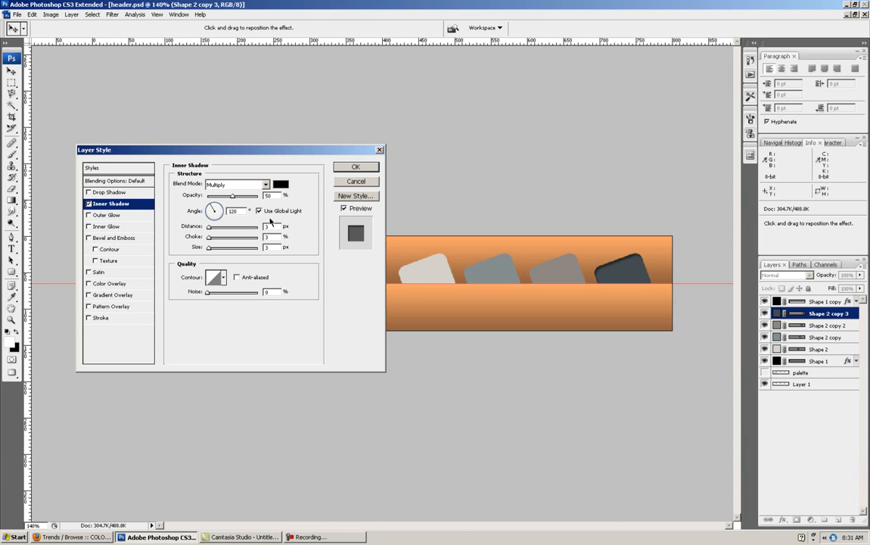
# - Set the inner shadow's angle to 45° and its opacity to 25%
pyautogui.moveTo(217, 214); pyautogui.dragTo(216, 212)
pyautogui.click(220, 209)
pyautogui.moveTo(220, 206); pyautogui.dragTo(245, 183)
pyautogui.write('45')
pyautogui.moveTo(275, 197); pyautogui.dragTo(264, 197)
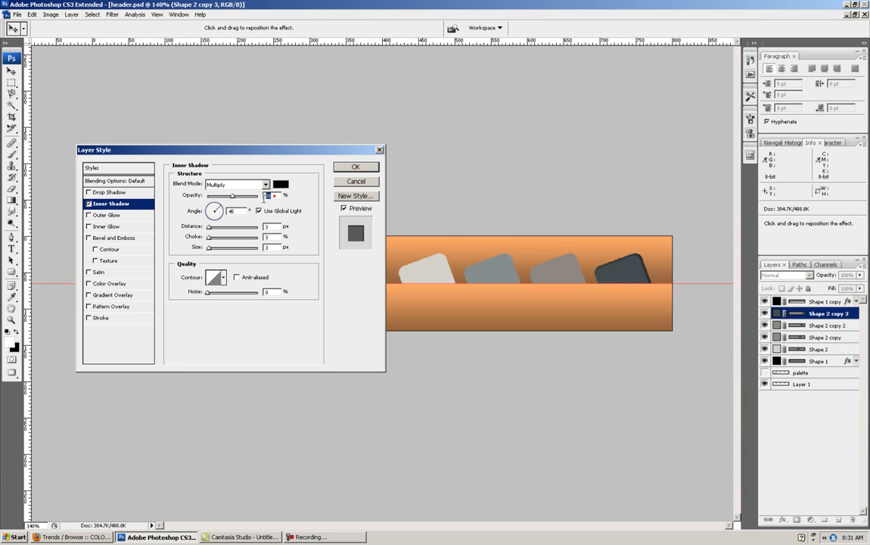
pyautogui.write('25')
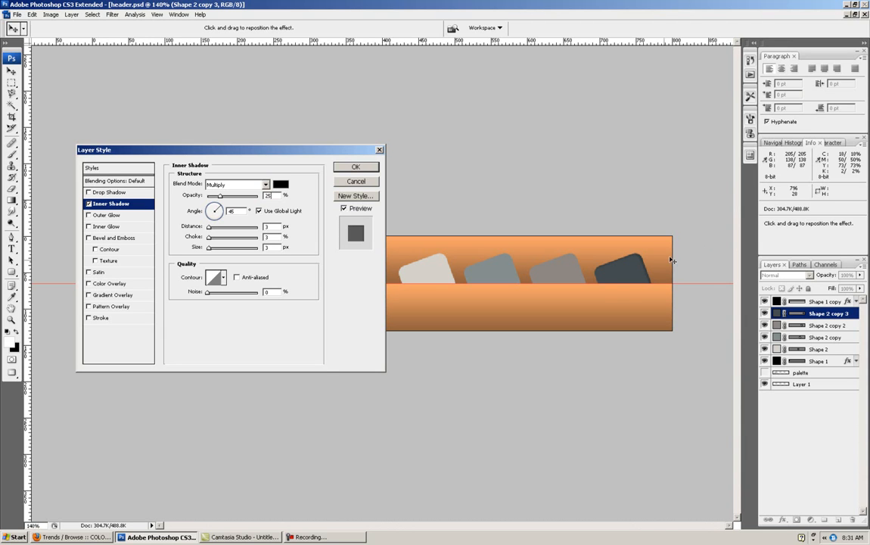
# - Add a 5 px outside stroke in near-white, fefdfd, to the fourth square, apply the style and collapse its effects list
pyautogui.click(89, 319)
pyautogui.click(120, 321)
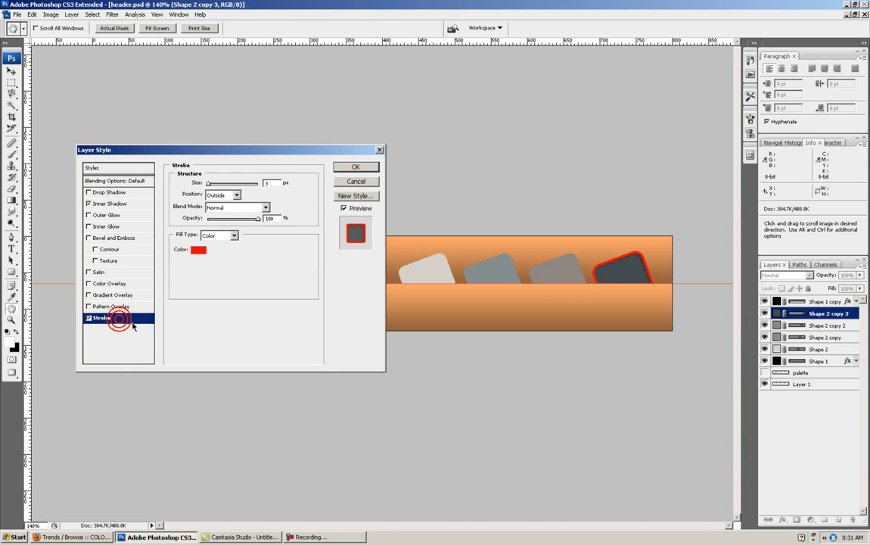
pyautogui.click(200, 250)
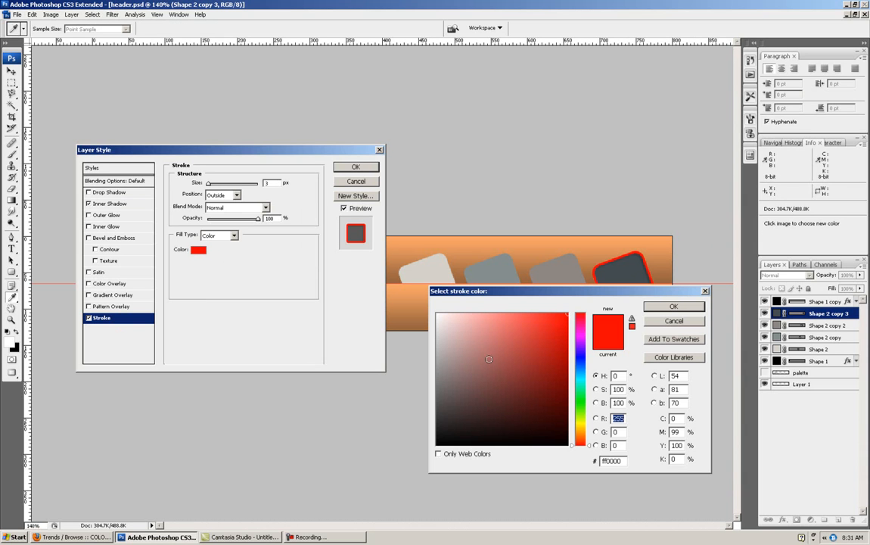
pyautogui.click(437, 312)
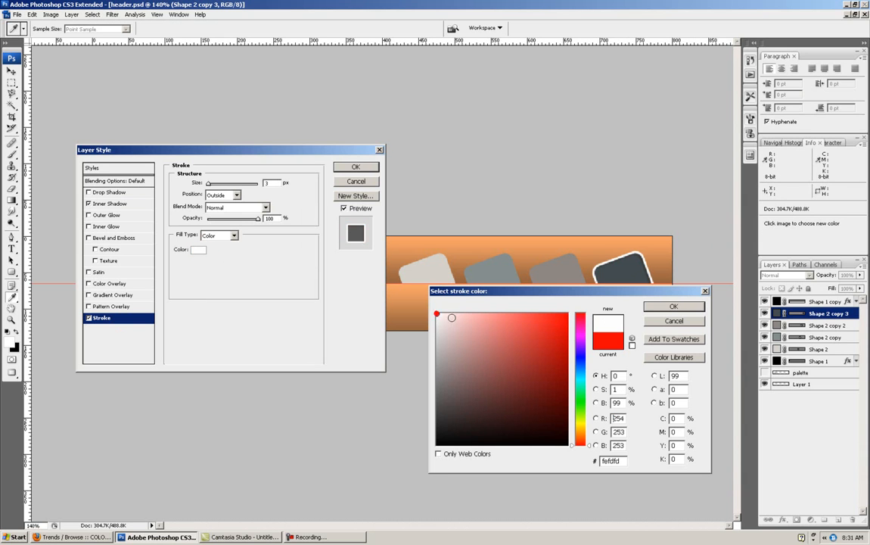
pyautogui.click(665, 306)
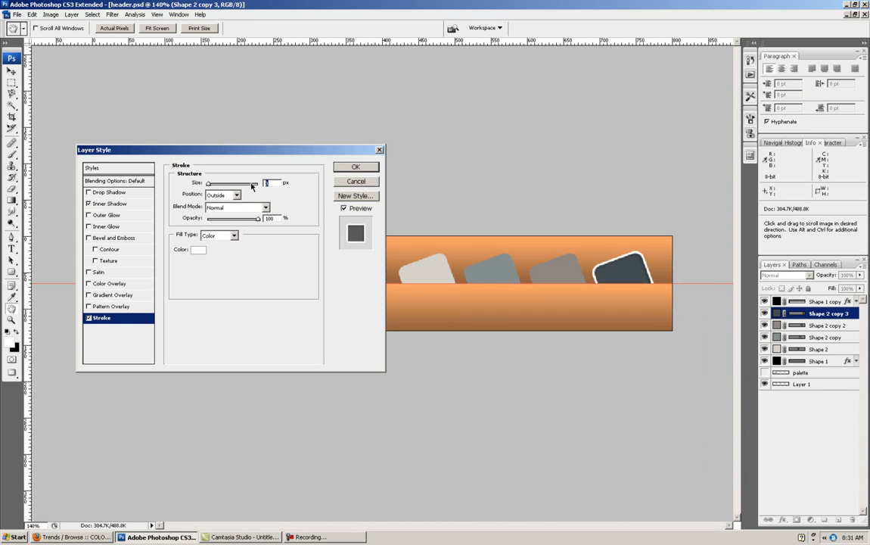
pyautogui.write('5')
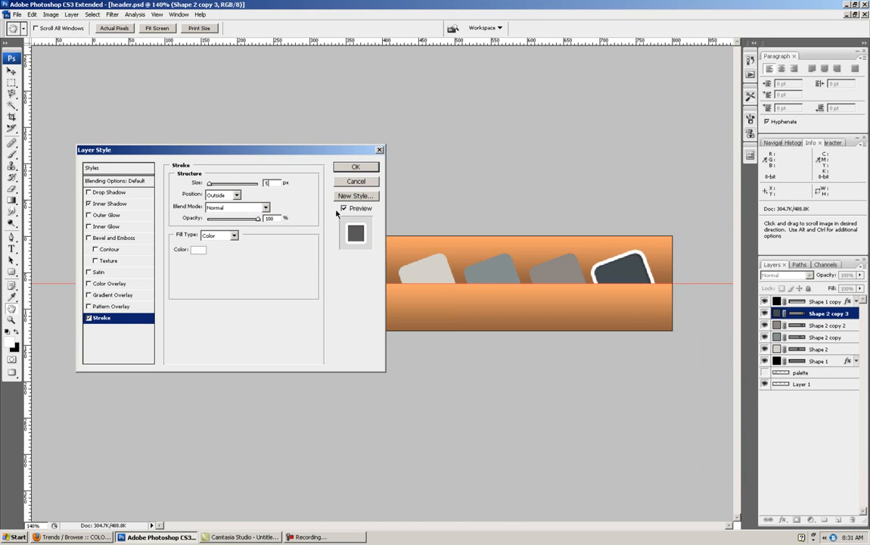
pyautogui.click(352, 169)
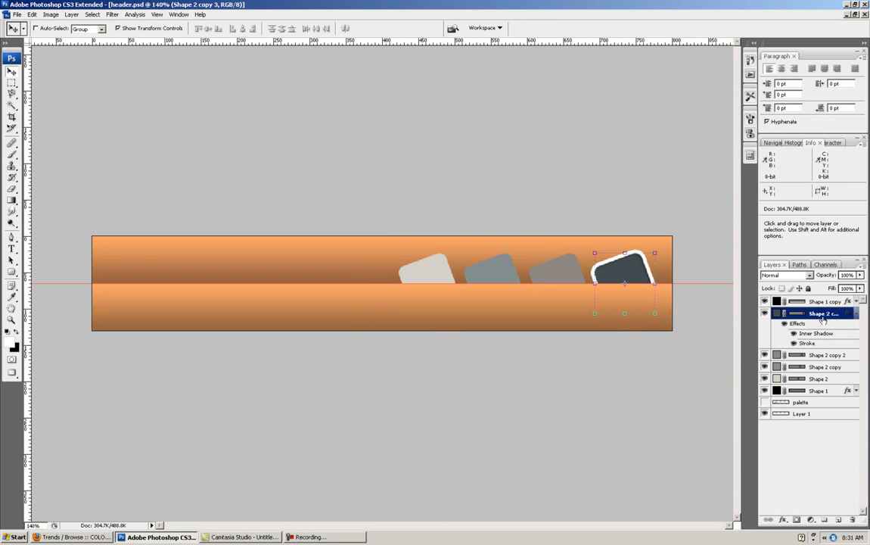
pyautogui.click(856, 313)
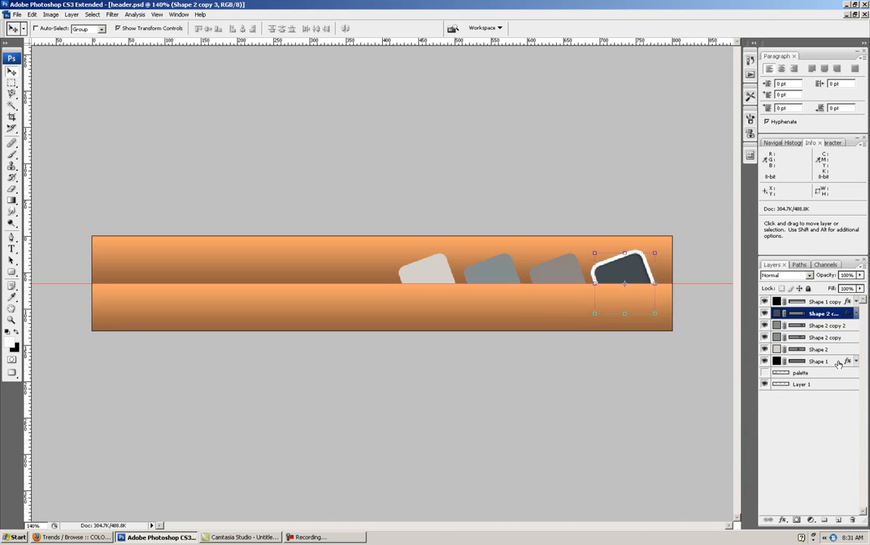
# - Copy the fourth square's layer style and paste it onto Shape 2 copy 2, Shape 2 copy and Shape 2
pyautogui.rightClick(826, 314)
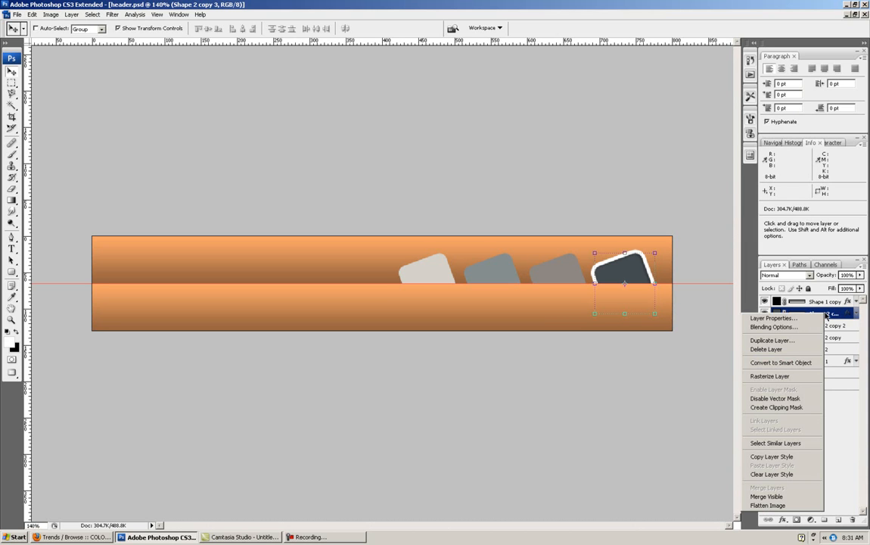
pyautogui.click(772, 457)
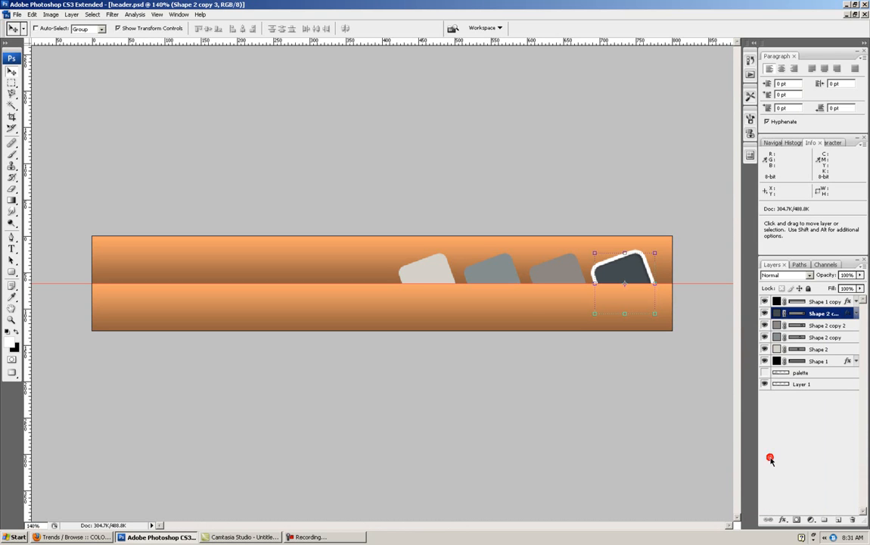
pyautogui.click(822, 326)
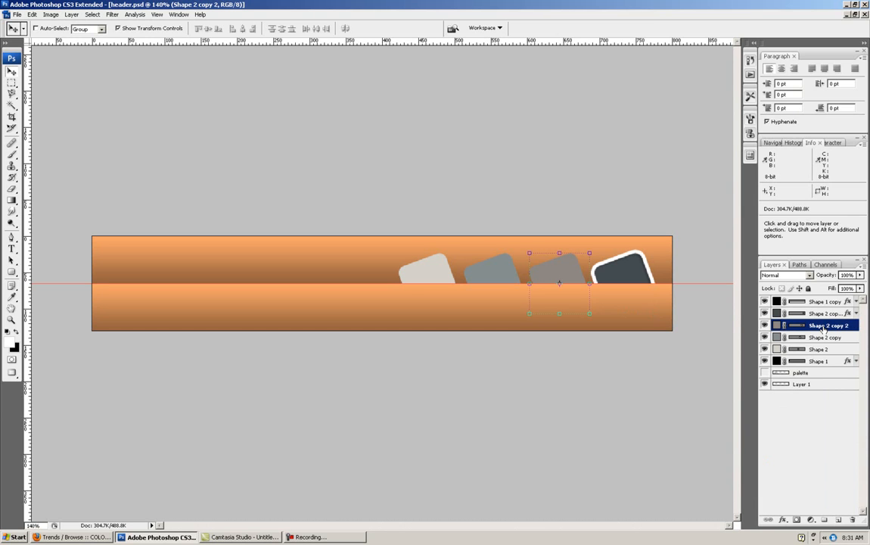
pyautogui.press('shift')
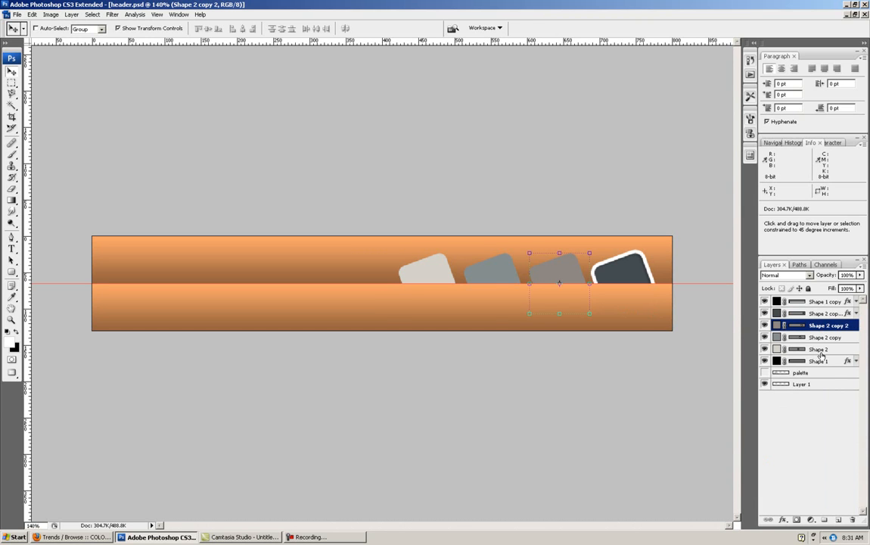
pyautogui.keyDown('shift'); pyautogui.click(817, 350); pyautogui.keyUp('shift')
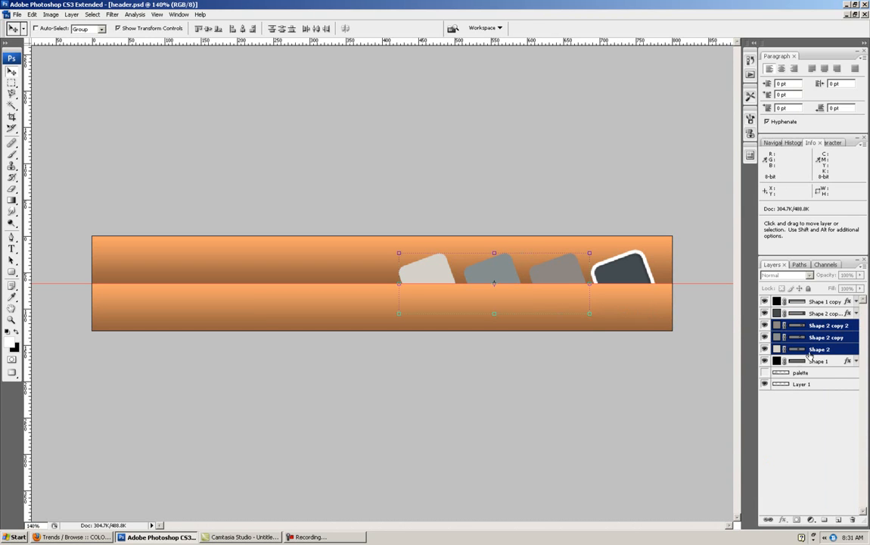
pyautogui.rightClick(815, 350)
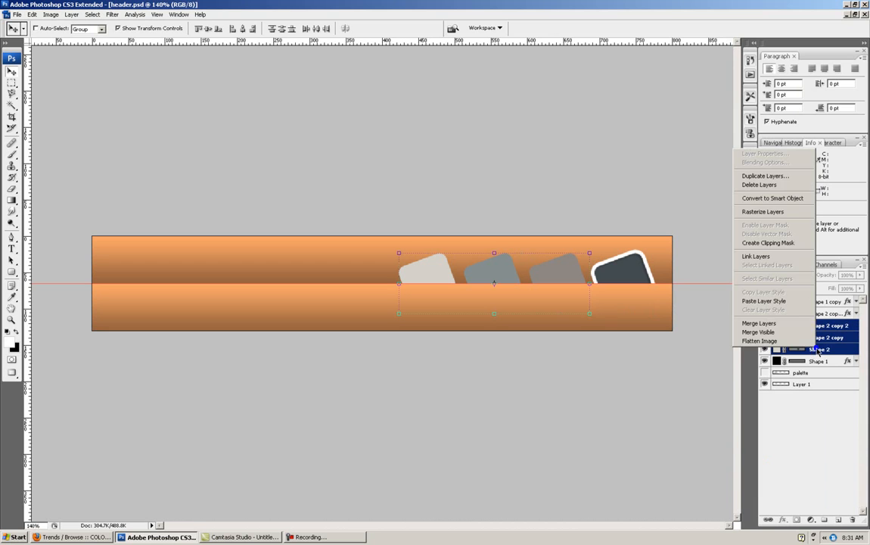
pyautogui.click(770, 302)
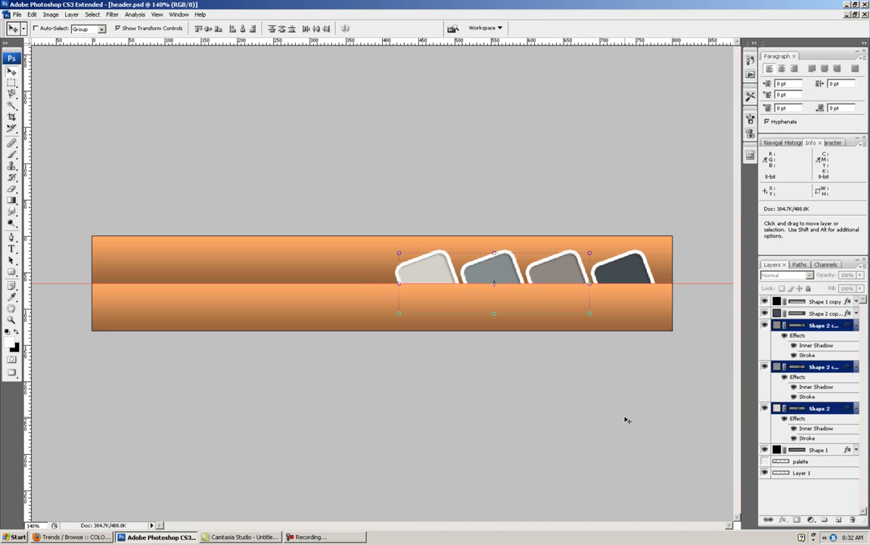
# - Collapse the effects lists of the three newly styled square layers and deselect all layers
pyautogui.click(856, 325)
pyautogui.click(857, 336)
pyautogui.click(856, 349)
pyautogui.click(818, 433)
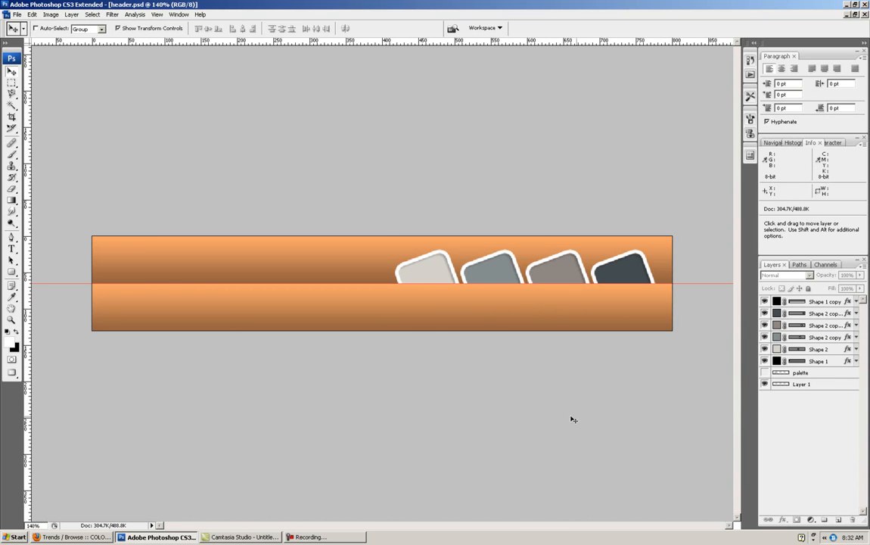
# - Show the palette layer on top of the stack to view its colors, and return it hidden above Layer 1
pyautogui.click(764, 373)
pyautogui.moveTo(786, 374); pyautogui.dragTo(807, 300)
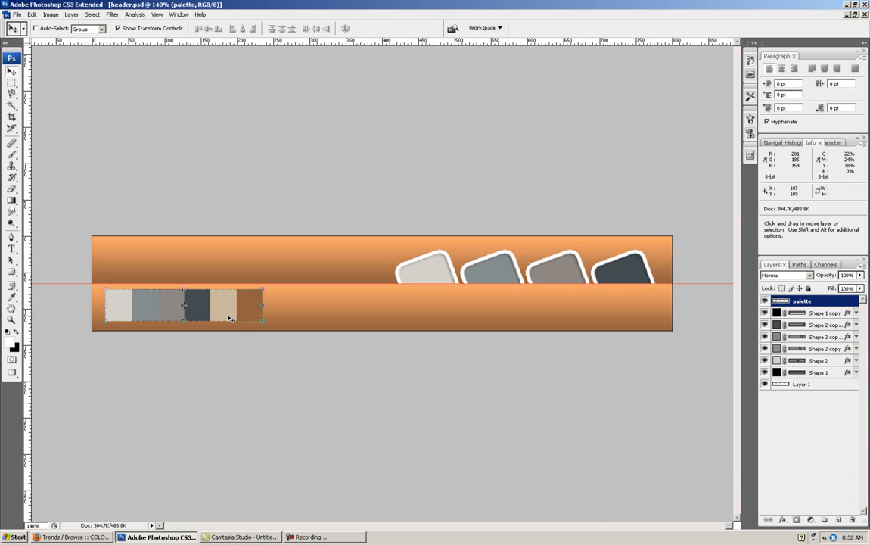
pyautogui.moveTo(802, 300); pyautogui.dragTo(804, 378)
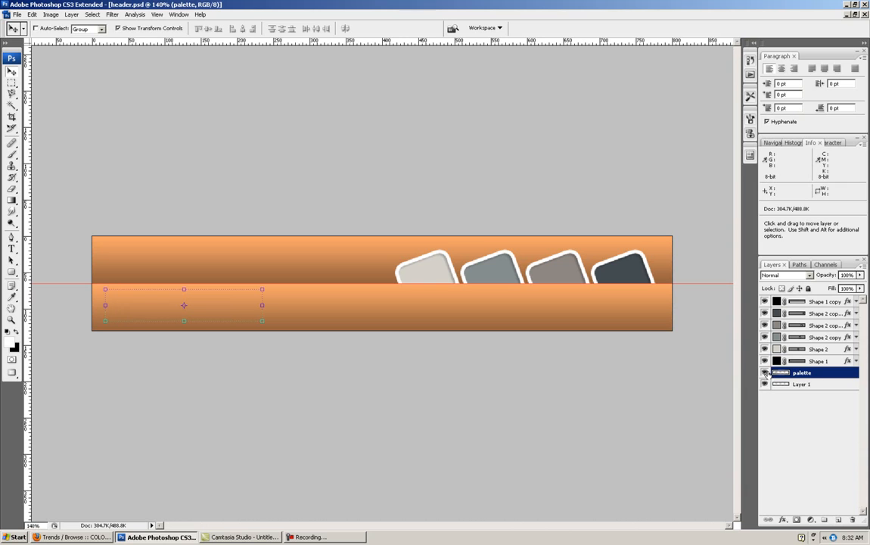
# - Draw a white rounded rectangle with 10 px radius across both bars on the header's left half and bring its layer on top of the stack
pyautogui.click(11, 273)
pyautogui.click(7, 332)
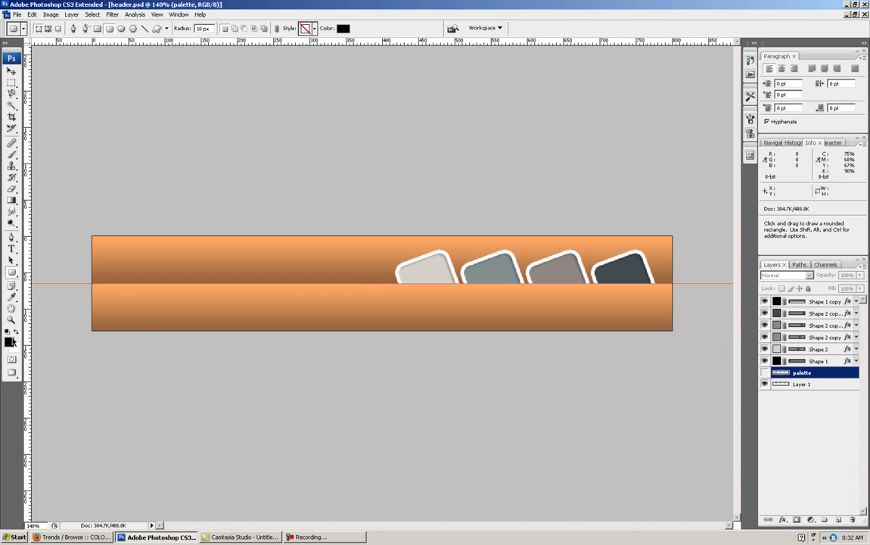
pyautogui.click(17, 332)
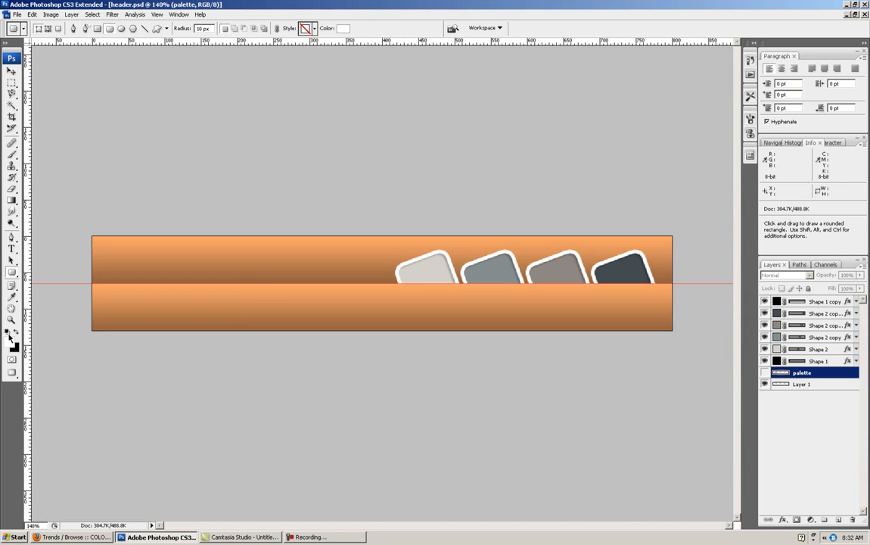
pyautogui.moveTo(124, 247); pyautogui.dragTo(362, 320)
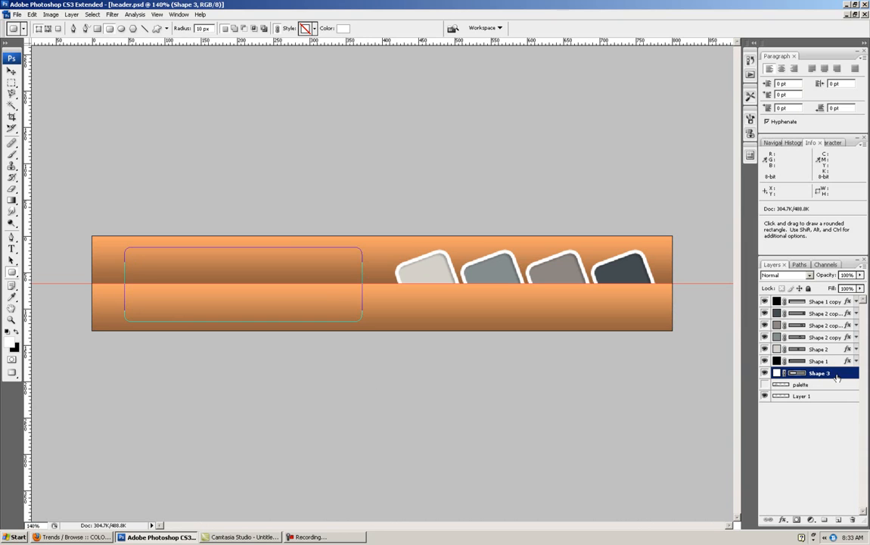
pyautogui.moveTo(837, 377); pyautogui.dragTo(821, 301)
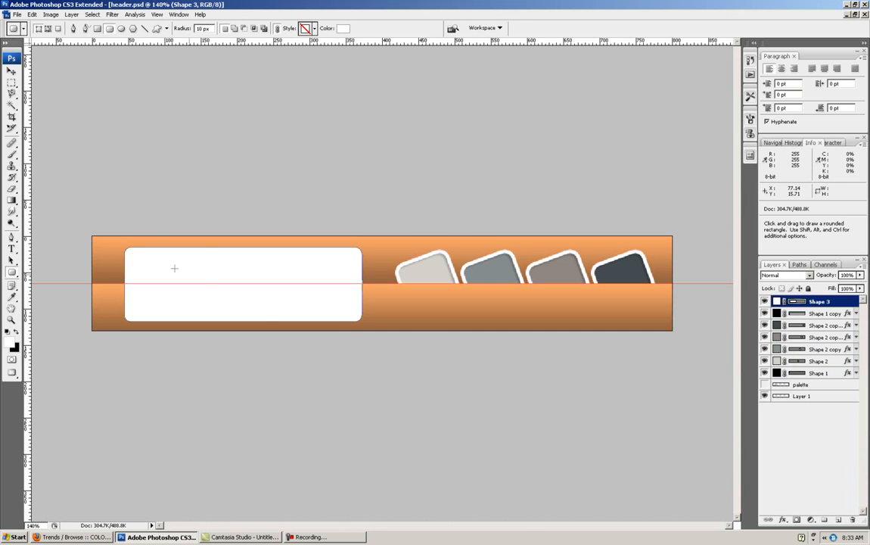
# - Nudge the white rounded rectangle 1 px up and 2 px to the right
pyautogui.click(12, 72)
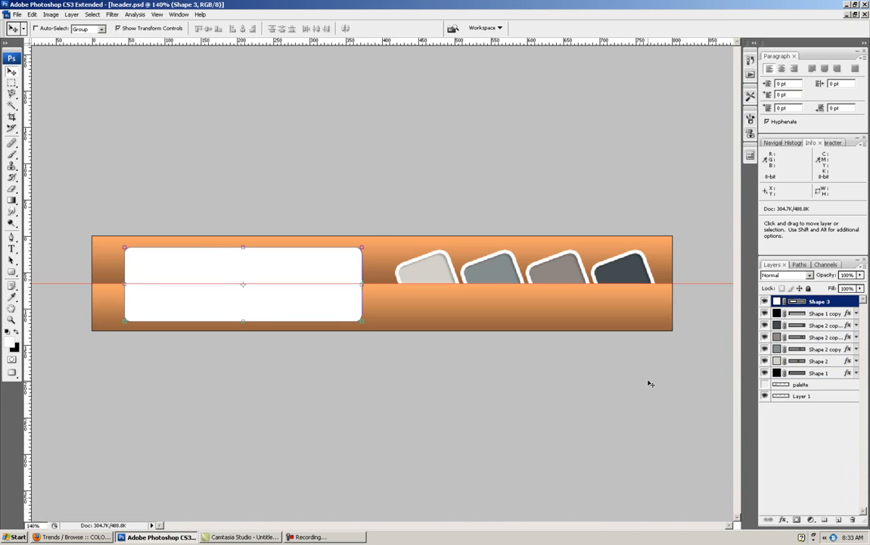
pyautogui.press('Up')
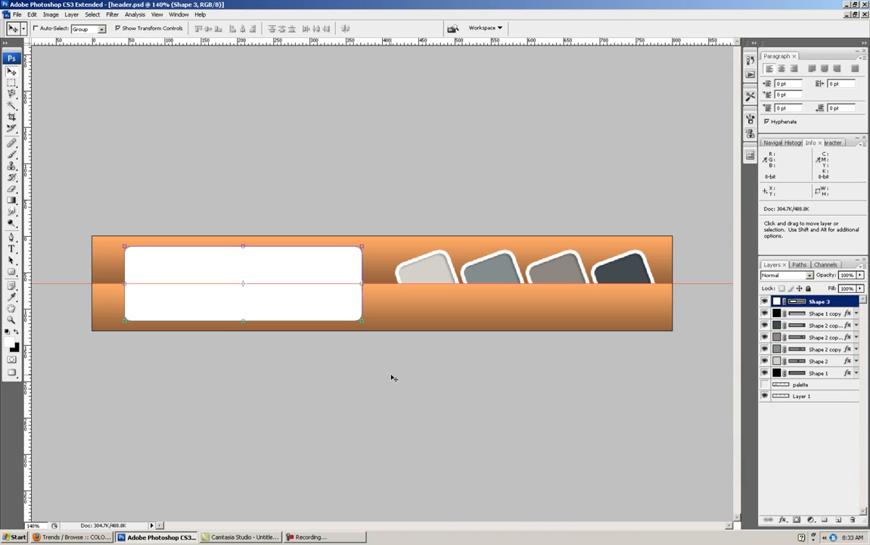
pyautogui.press('Right')
pyautogui.press('Right')
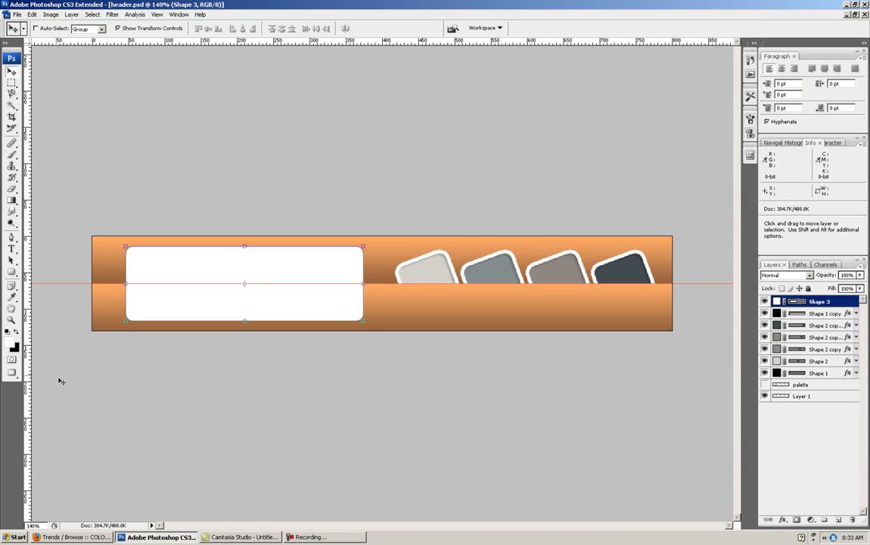
# - Add the white text label News in Arial Regular, 14 pt, on the lower bar beneath the first tilted square
pyautogui.click(12, 250)
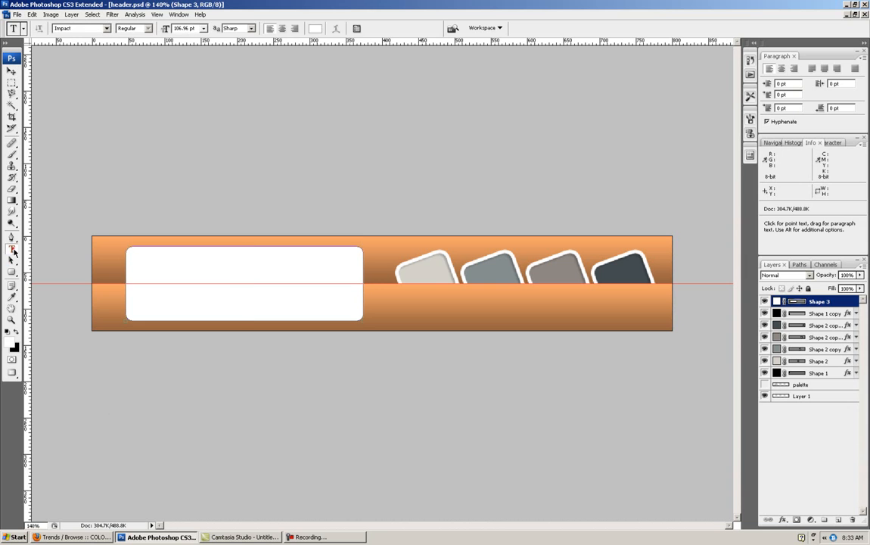
pyautogui.click(107, 28)
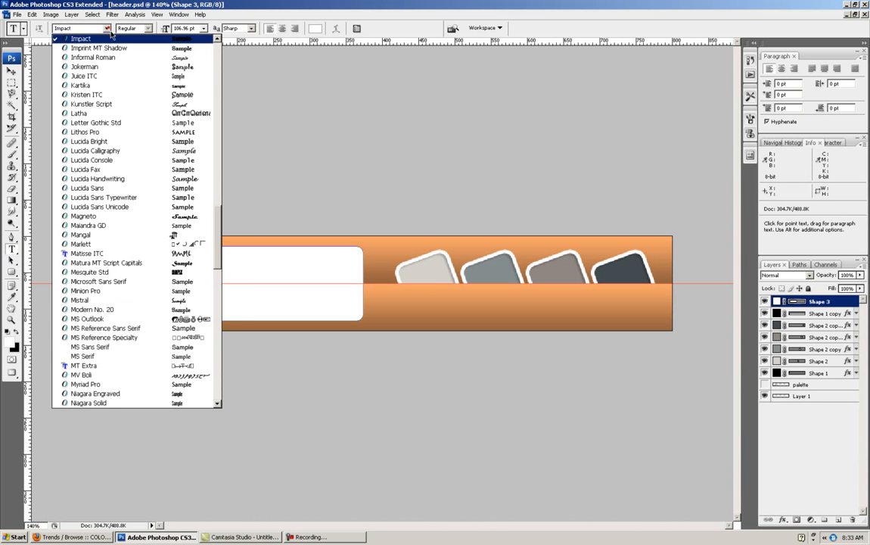
pyautogui.scroll(20, 182, 227)
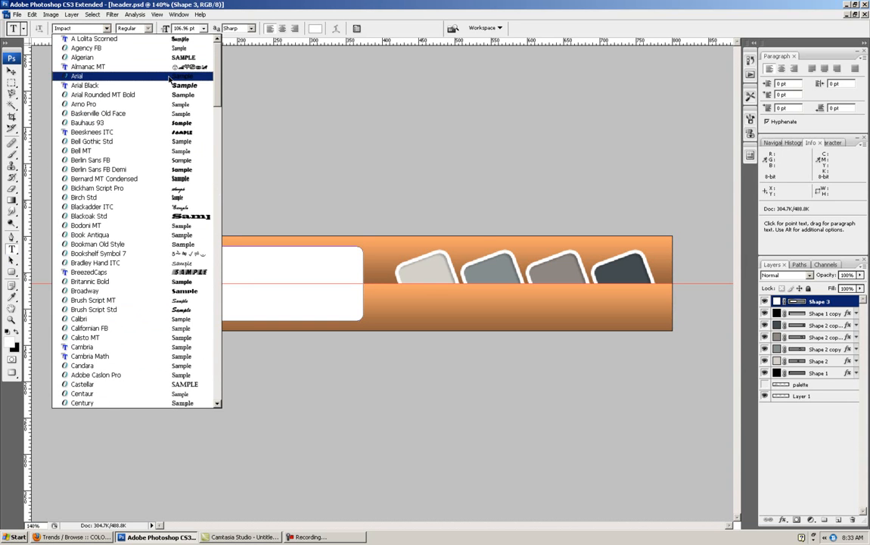
pyautogui.click(170, 77)
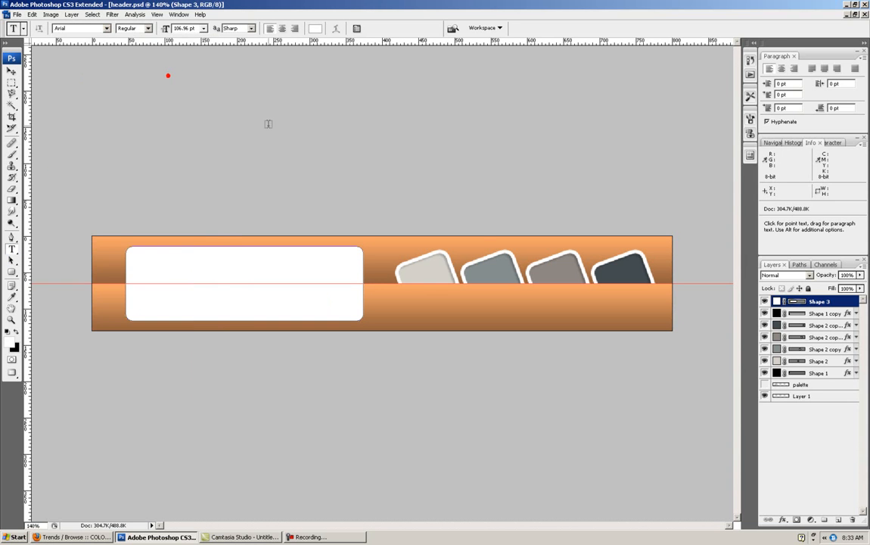
pyautogui.click(410, 297)
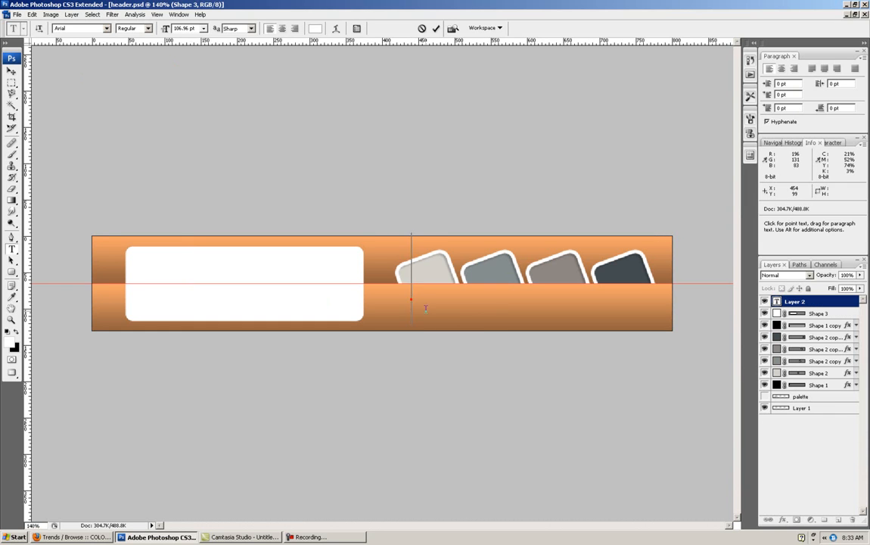
pyautogui.click(202, 29)
pyautogui.click(197, 140)
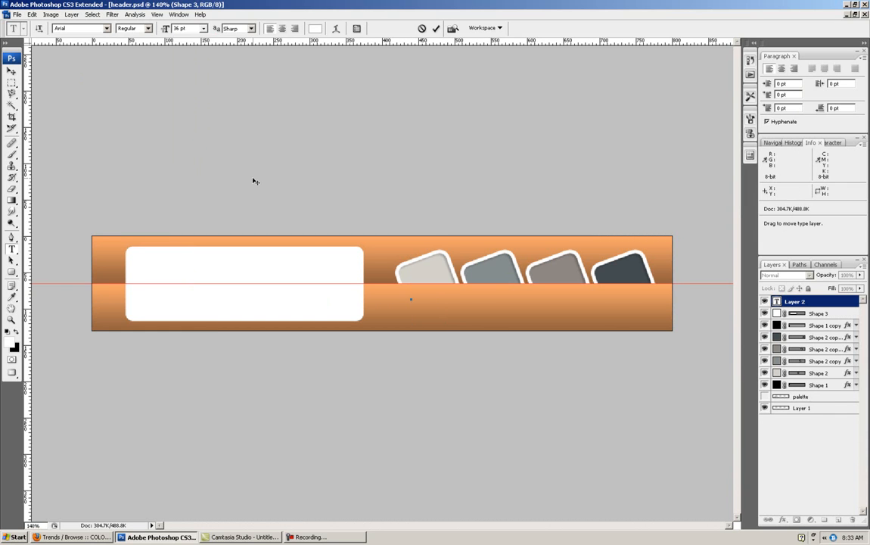
pyautogui.click(203, 28)
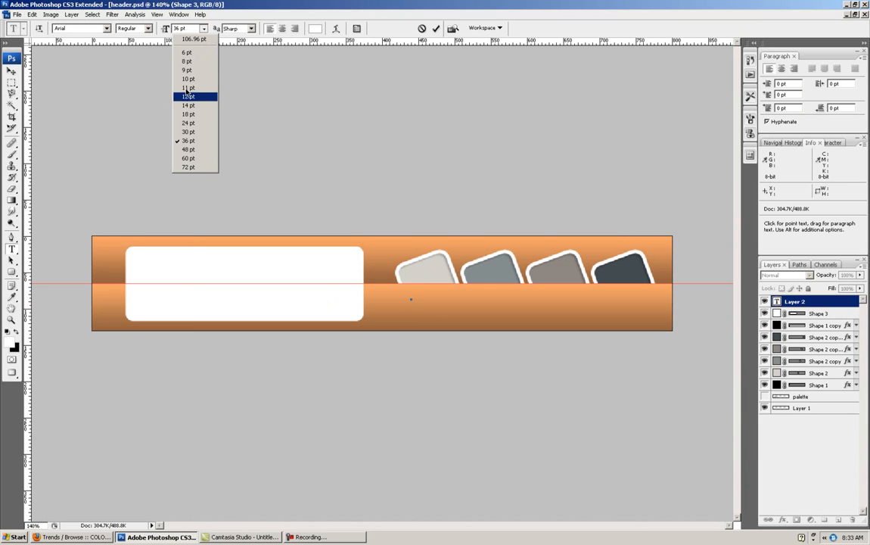
pyautogui.click(193, 106)
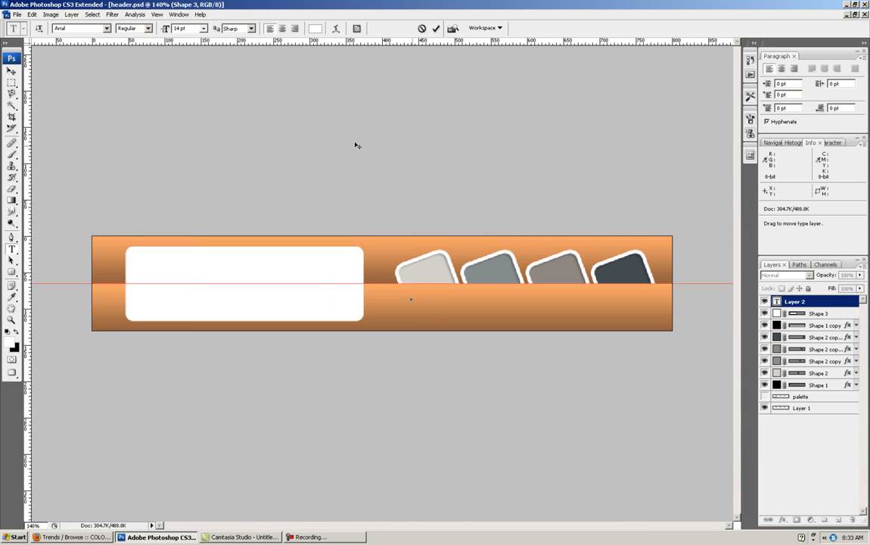
pyautogui.write('N')
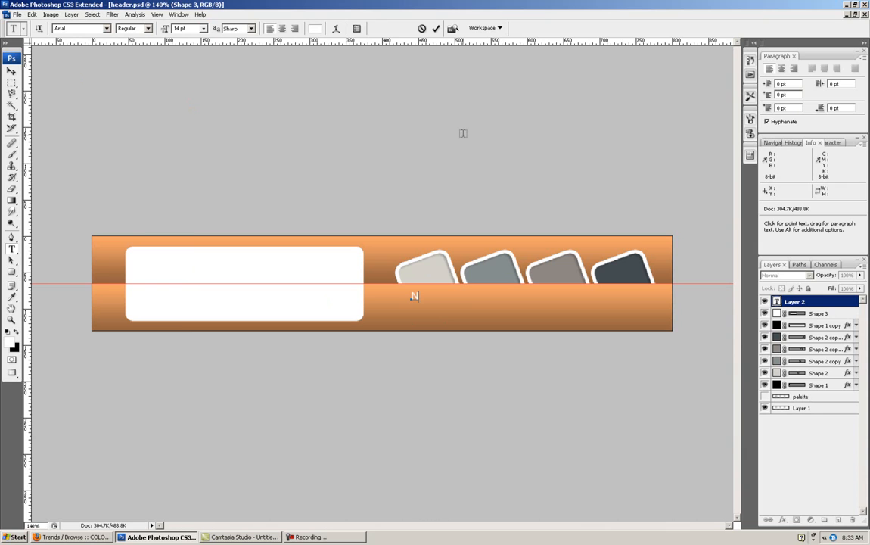
pyautogui.write('ews')
pyautogui.click(10, 71)
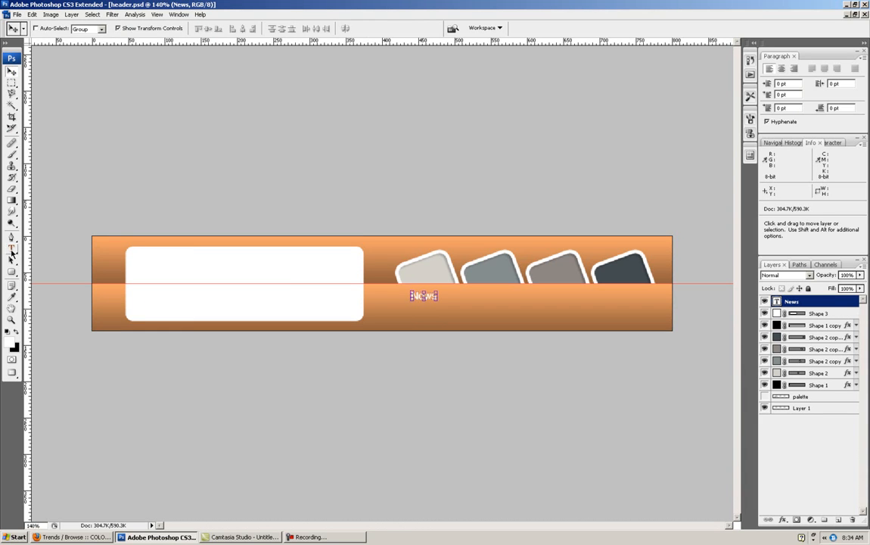
# - Nudge the News label a few pixels up and to the right beneath the first square
pyautogui.click(11, 249)
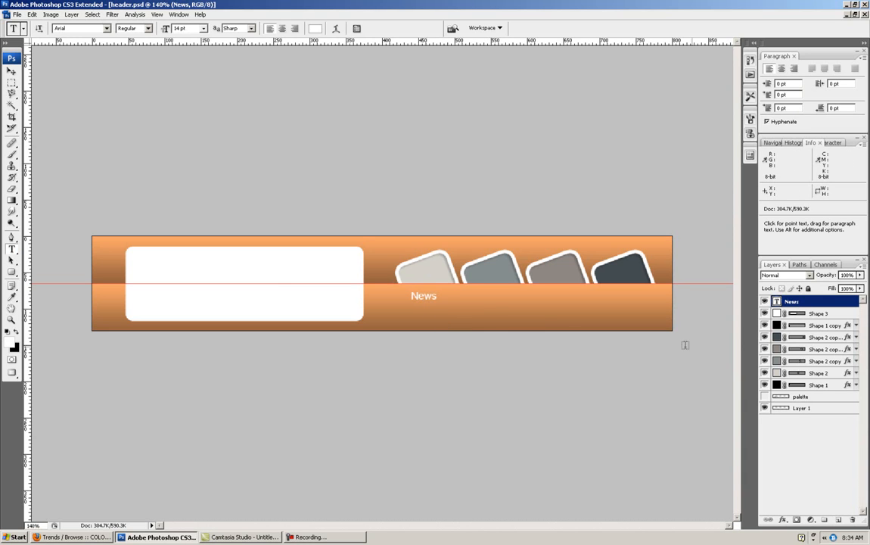
pyautogui.click(12, 72)
pyautogui.press('Up')
pyautogui.press('Up')
pyautogui.press('Up')
pyautogui.press('Up')
pyautogui.press('Right')
pyautogui.press('Right')
pyautogui.press('Right')
pyautogui.press('Up')
pyautogui.press('Up')
pyautogui.press('Right')
pyautogui.press('Right')
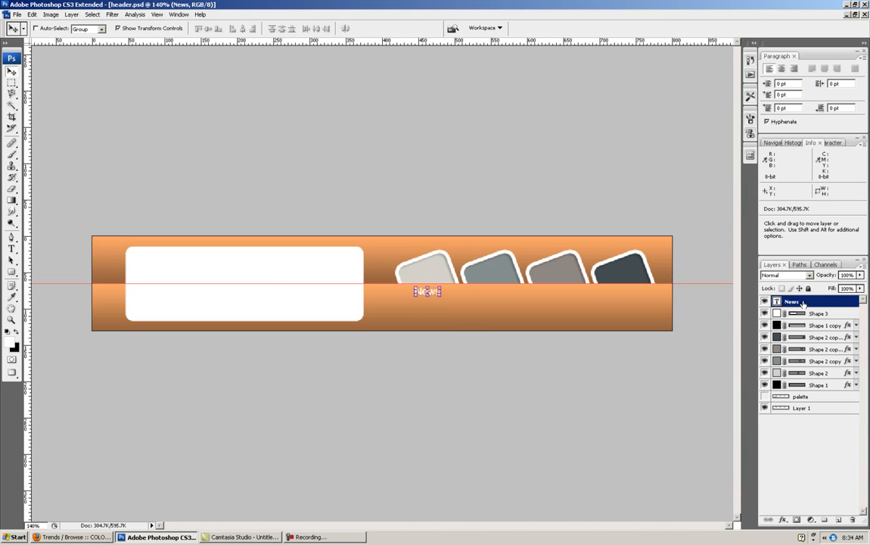
# - Add a drop shadow to the News text with a distance of 1 px and 50% opacity, adjusting its size too
pyautogui.rightClick(802, 301)
pyautogui.click(764, 65)
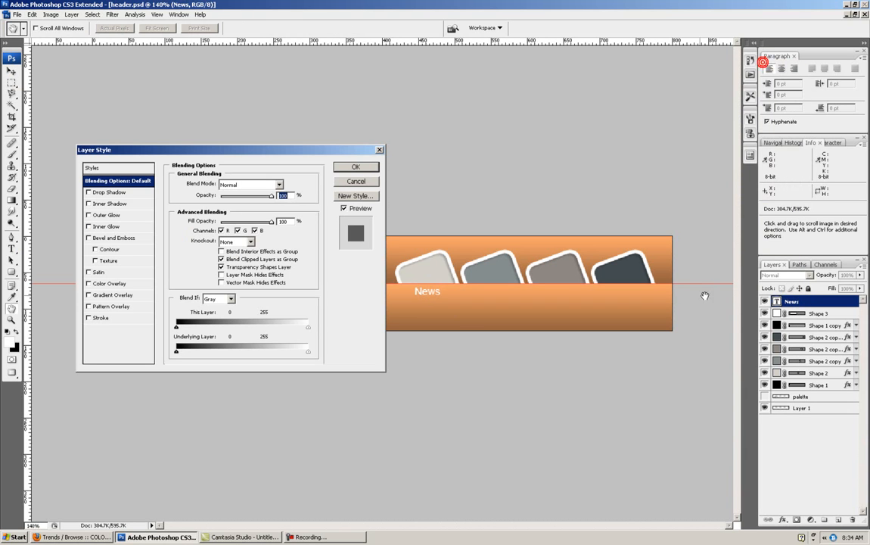
pyautogui.click(88, 192)
pyautogui.moveTo(204, 158); pyautogui.dragTo(647, 180)
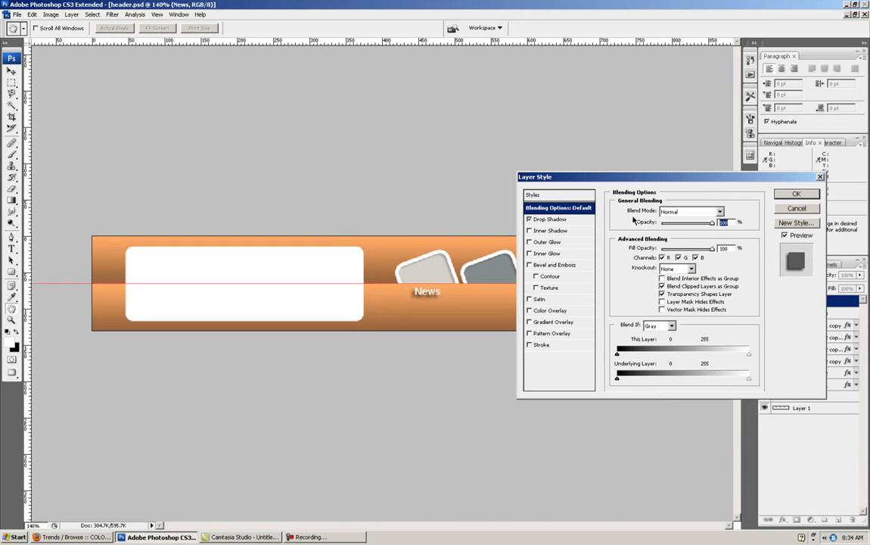
pyautogui.click(577, 219)
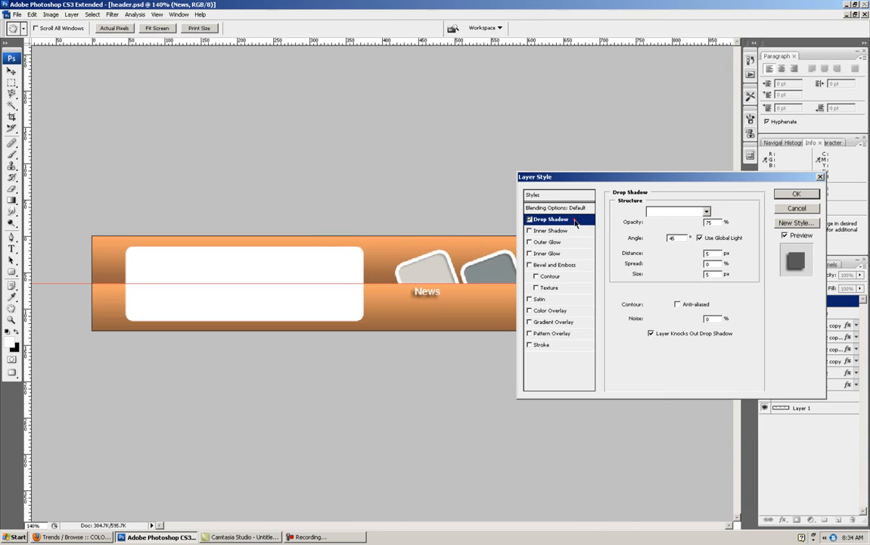
pyautogui.doubleClick(711, 253)
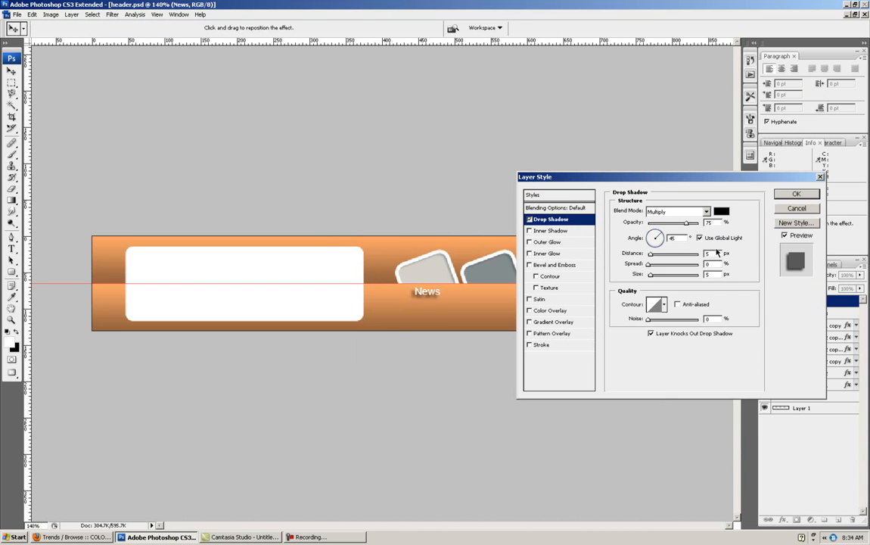
pyautogui.write('1')
pyautogui.moveTo(715, 262); pyautogui.dragTo(697, 274)
pyautogui.write('11')
pyautogui.moveTo(712, 222); pyautogui.dragTo(700, 228)
pyautogui.write('50')
pyautogui.click(796, 195)
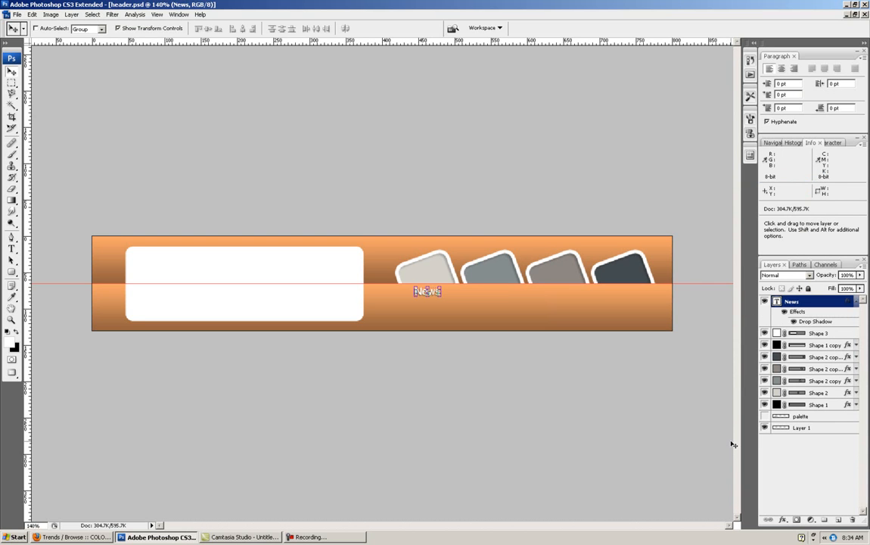
# - Collapse the effects list of the News text layer
pyautogui.hotkey('ctrl', '+')
pyautogui.hotkey('ctrl', '+')
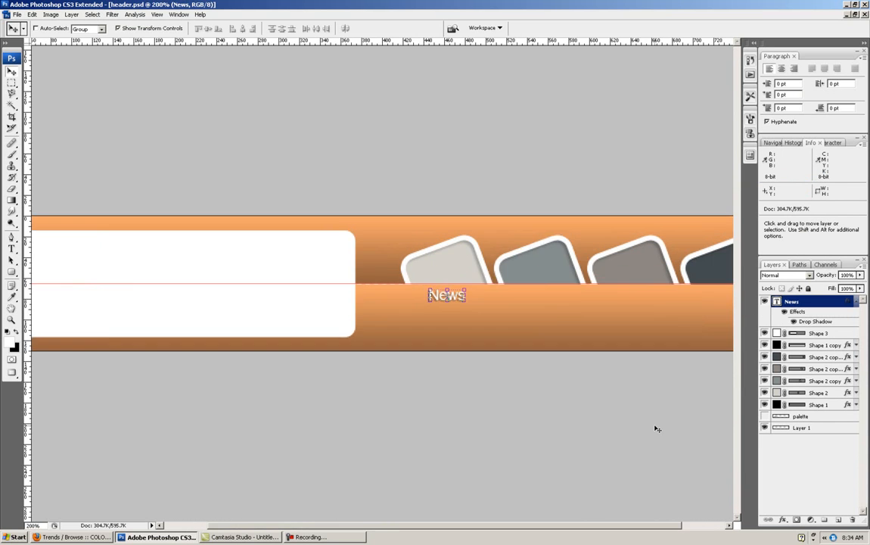
pyautogui.moveTo(577, 526); pyautogui.dragTo(685, 522)
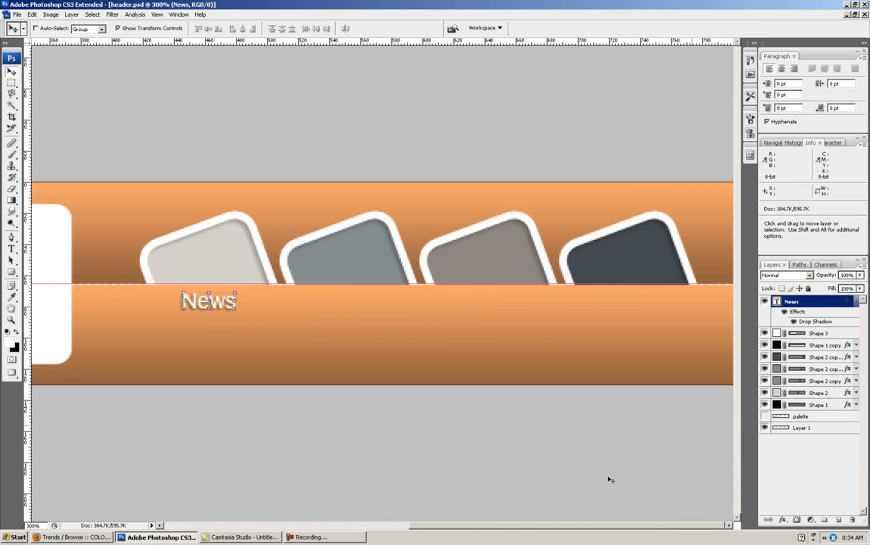
pyautogui.click(857, 302)
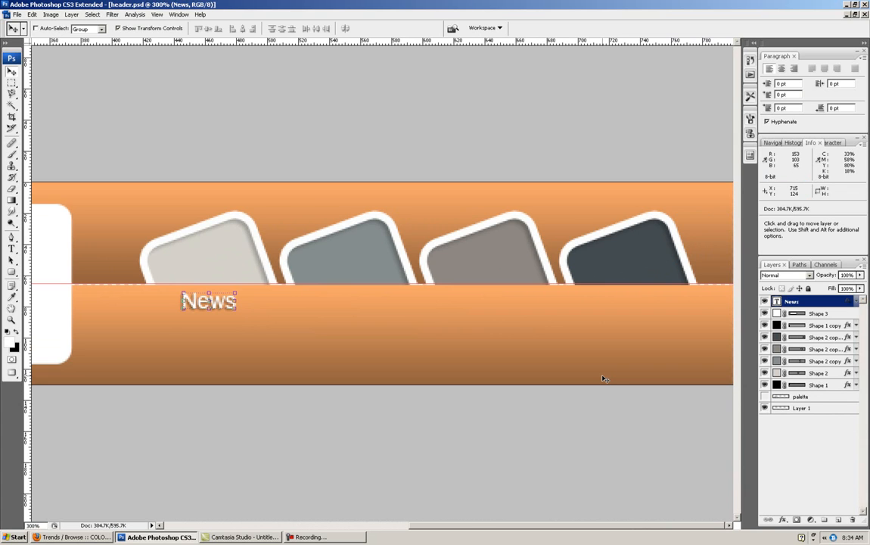
# - Place a vertical guide through the center of each of the four tilted squares, using each shape's center point
pyautogui.click(782, 327)
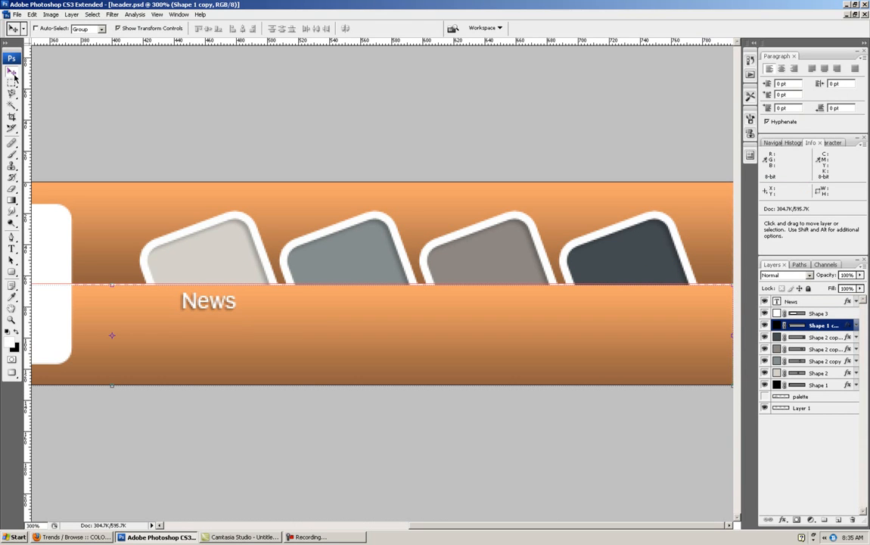
pyautogui.click(813, 338)
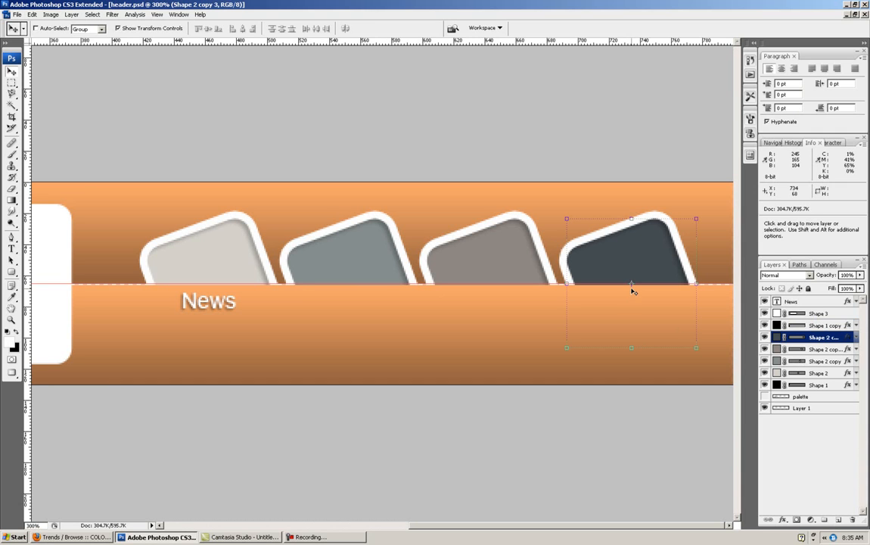
pyautogui.moveTo(27, 210); pyautogui.dragTo(631, 388)
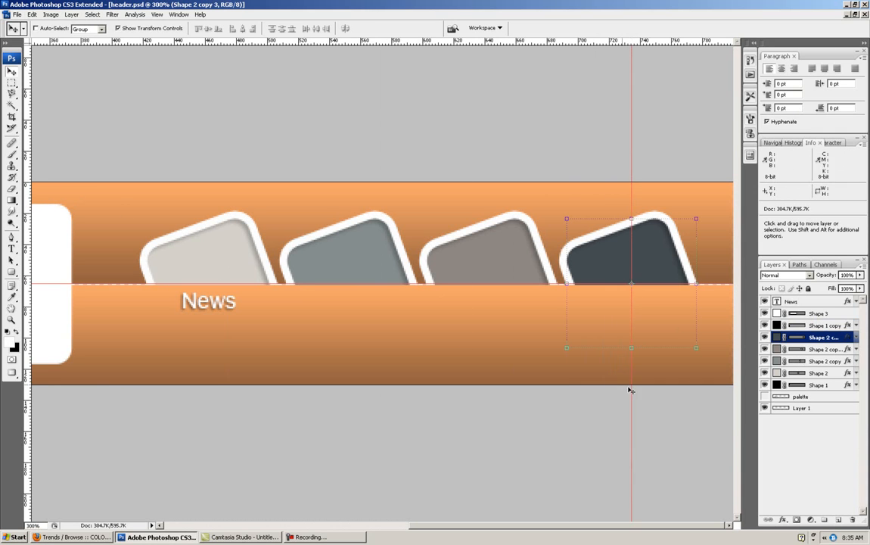
pyautogui.click(813, 350)
pyautogui.moveTo(27, 344); pyautogui.dragTo(492, 432)
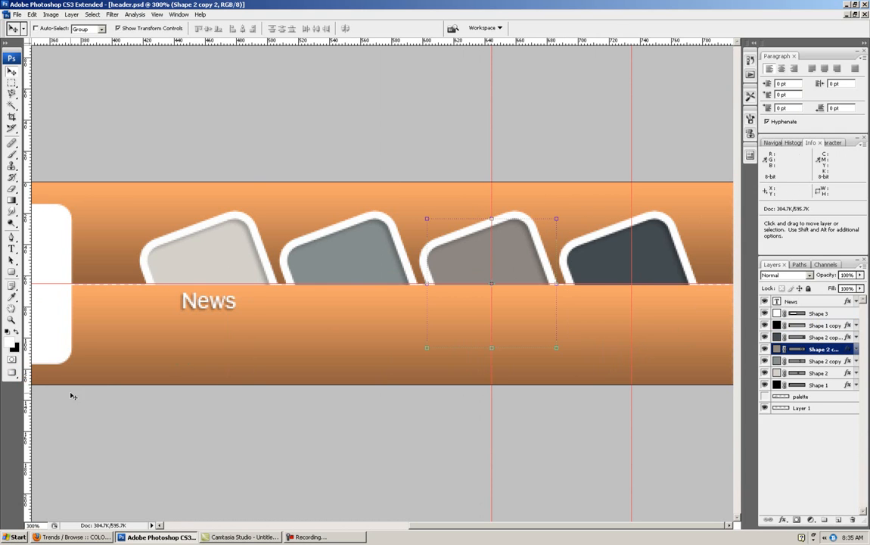
pyautogui.click(814, 363)
pyautogui.moveTo(25, 371); pyautogui.dragTo(352, 424)
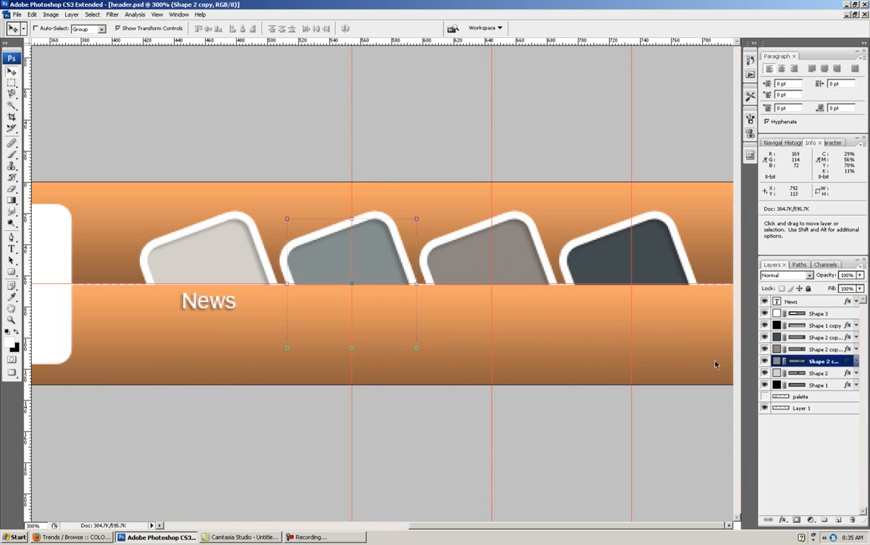
pyautogui.hotkey('alt', '[')
pyautogui.moveTo(27, 360); pyautogui.dragTo(211, 394)
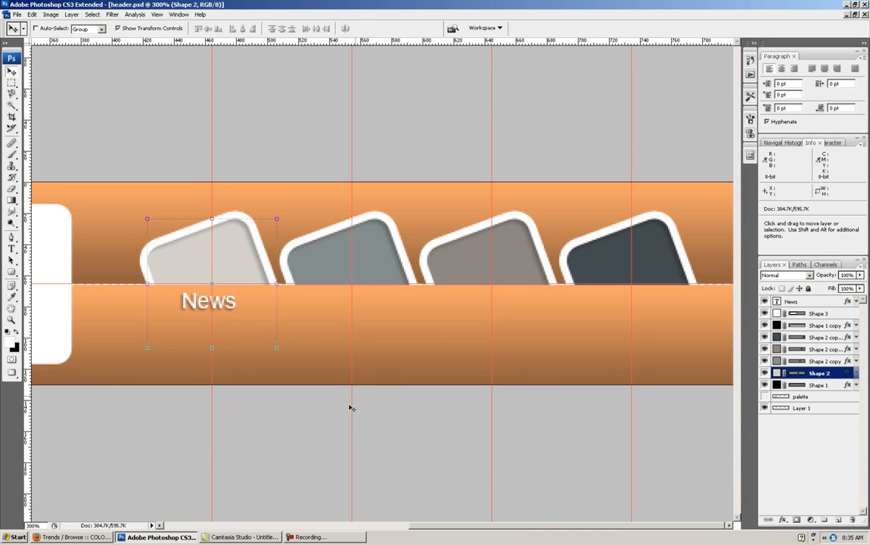
# - Nudge the News label 2 px to the right to center it on the first square's vertical guide
pyautogui.click(791, 303)
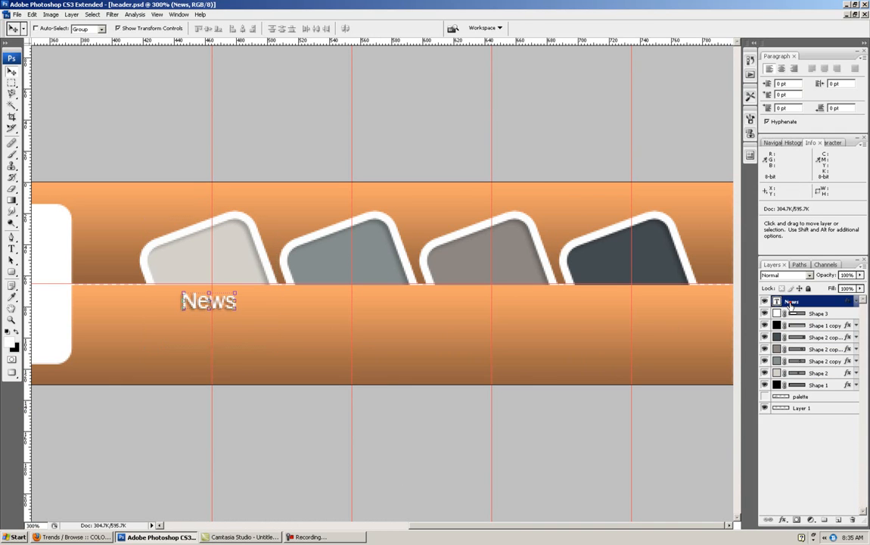
pyautogui.press('Right')
pyautogui.press('Right')
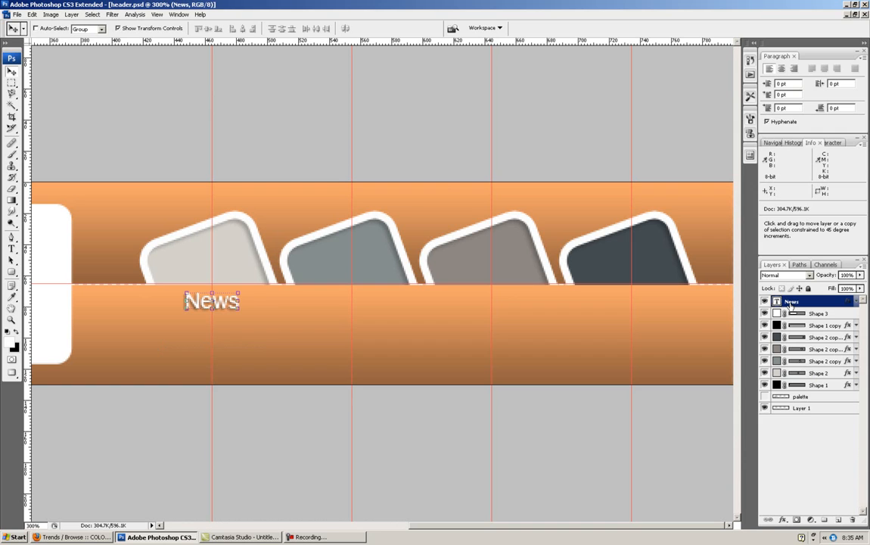
# - Duplicate the News label and move the copy right until it is centered on the second square's vertical guide
pyautogui.hotkey('shift', 'alt', 'Right')
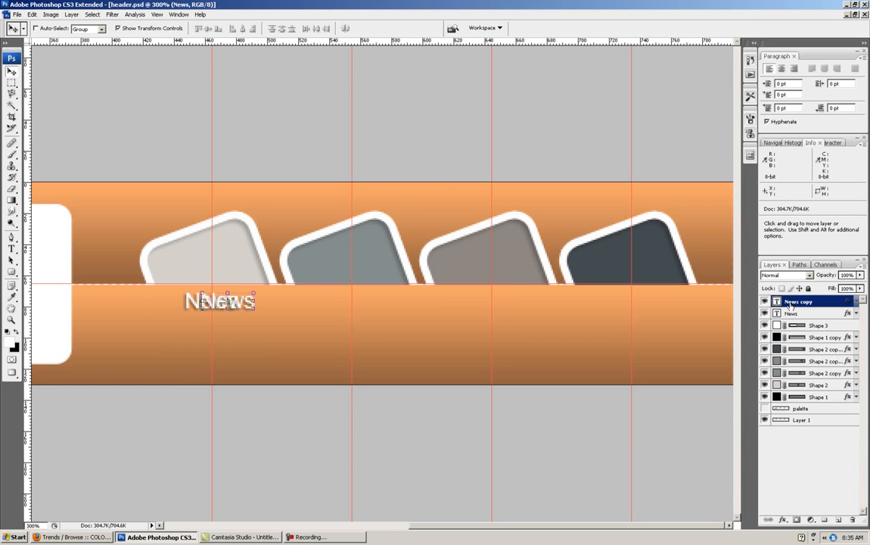
pyautogui.hotkey('shift', 'Right')
pyautogui.hotkey('shift', 'Right')
pyautogui.hotkey('shift', 'Right')
pyautogui.hotkey('shift', 'Right')
pyautogui.hotkey('shift', 'Right')
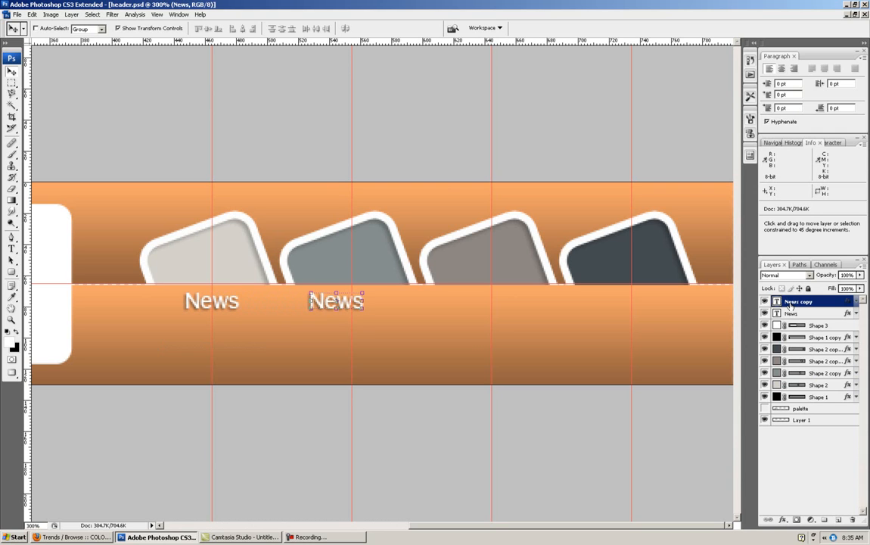
pyautogui.press('Right')
pyautogui.press('Right')
pyautogui.press('Right')
pyautogui.press('Right')
pyautogui.press('Right')
pyautogui.press('Right')
pyautogui.press('Right')
pyautogui.press('Right')
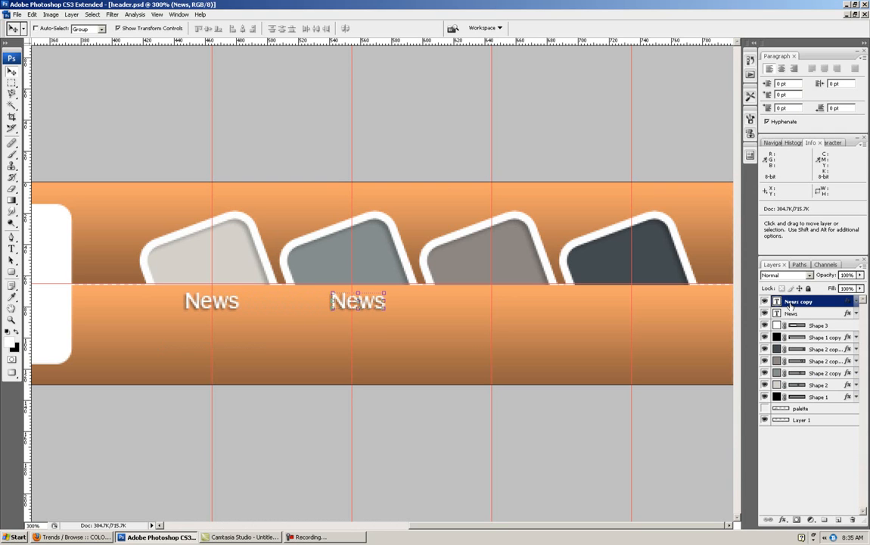
pyautogui.press('Left')
# - Duplicate the second News label and center the copy on the third square's vertical guide
pyautogui.hotkey('ctrl', 'j')
pyautogui.press('Right')
pyautogui.press('Right')
pyautogui.press('Right')
pyautogui.press('Right')
pyautogui.press('Right')
pyautogui.press('Right')
pyautogui.press('Right')
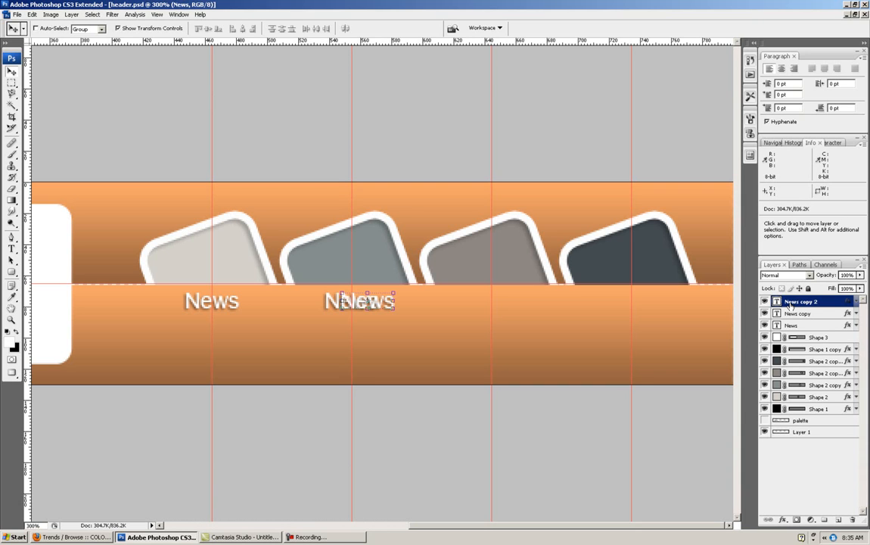
pyautogui.hotkey('shift', 'Right')
pyautogui.hotkey('shift', 'Right')
pyautogui.hotkey('shift', 'Right')
pyautogui.hotkey('shift', 'Right')
pyautogui.hotkey('shift', 'Right')
pyautogui.hotkey('shift', 'Right')
pyautogui.press('Left')
pyautogui.press('Right')
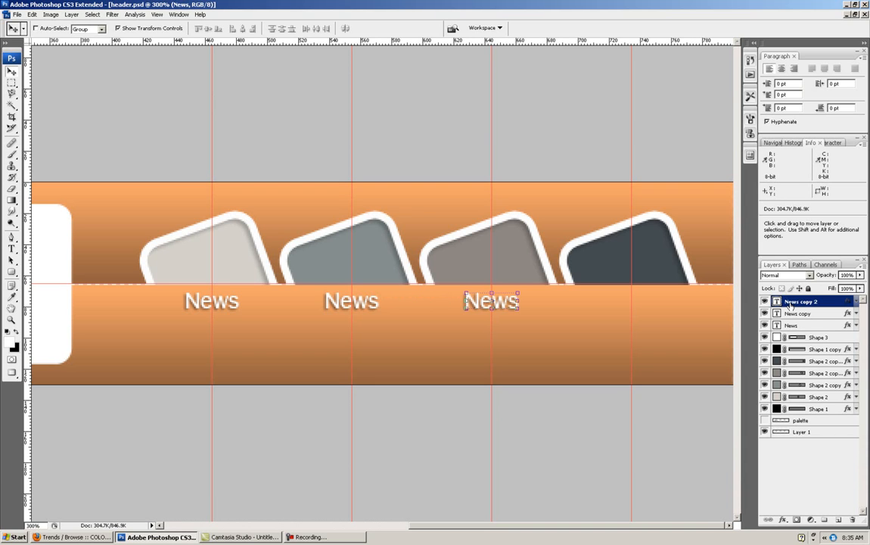
# - Duplicate the third News label and center the copy on the fourth square's vertical guide
pyautogui.press('shift')
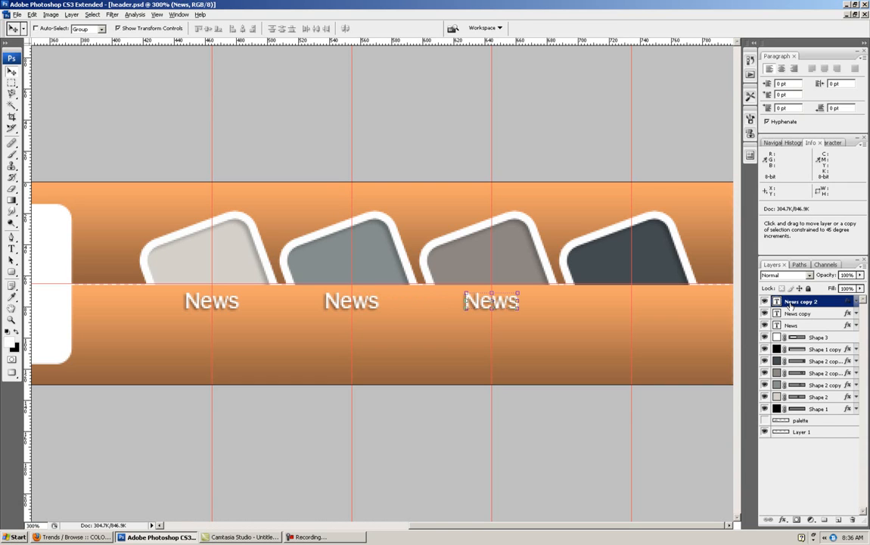
pyautogui.hotkey('alt', 'shift', 'Right')
pyautogui.hotkey('shift', 'Right')
pyautogui.hotkey('shift', 'Right')
pyautogui.hotkey('shift', 'Right')
pyautogui.hotkey('shift', 'Right')
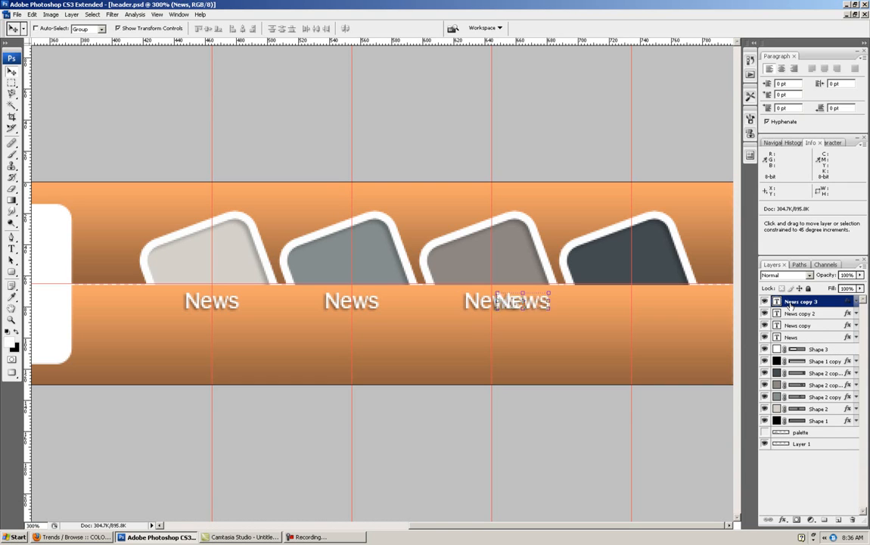
pyautogui.press('Right')
pyautogui.press('Right')
pyautogui.press('Right')
pyautogui.press('Right')
pyautogui.press('Right')
pyautogui.press('Right')
pyautogui.press('Right')
pyautogui.press('Right')
pyautogui.press('Right')
pyautogui.press('Right')
pyautogui.press('Right')
pyautogui.press('Right')
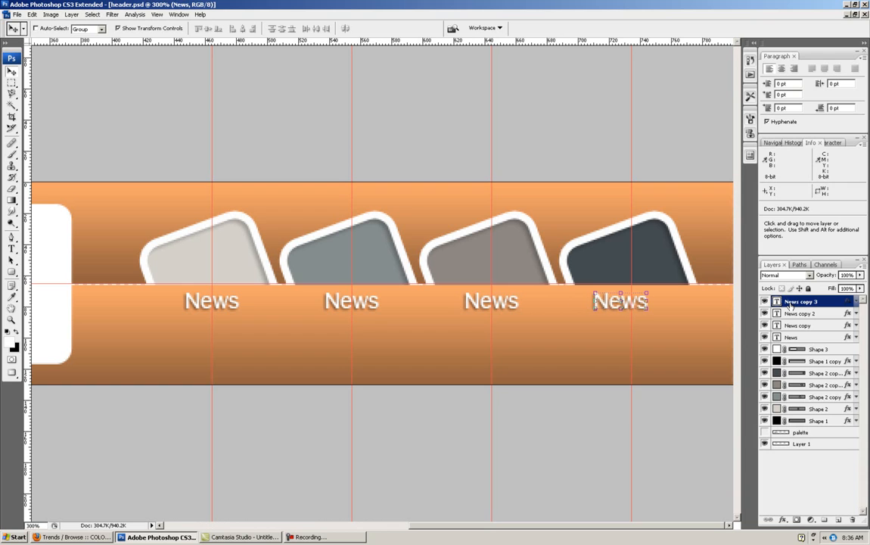
pyautogui.press('Right')
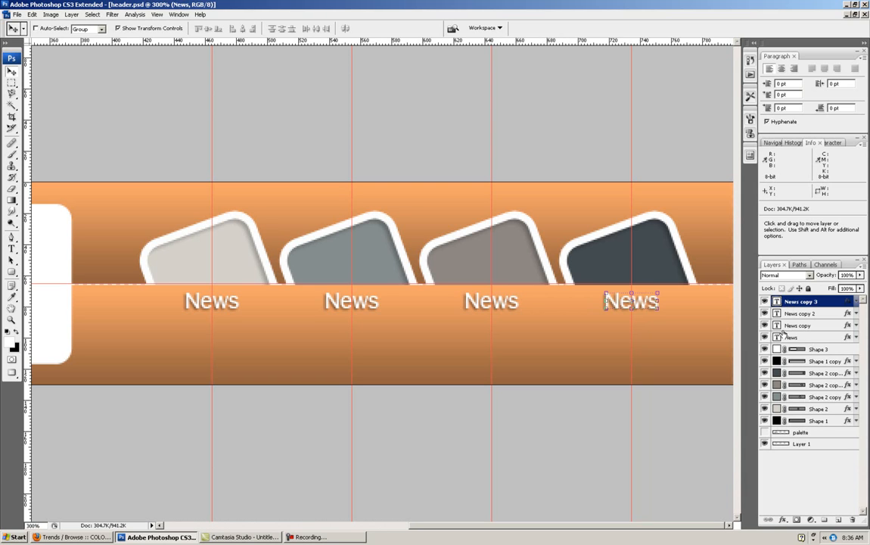
# - Change the fourth label's text to Contact and the third label's text to FAQ
pyautogui.doubleClick(778, 301)
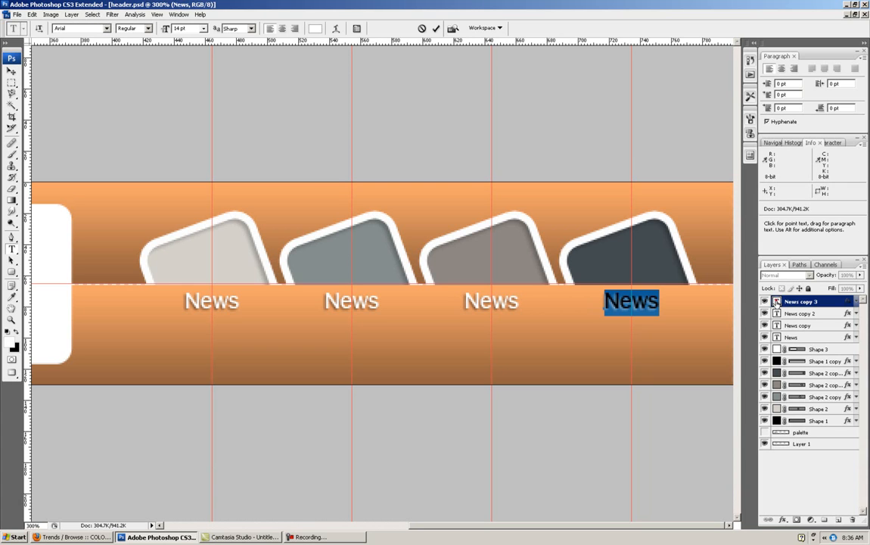
pyautogui.write('Contact')
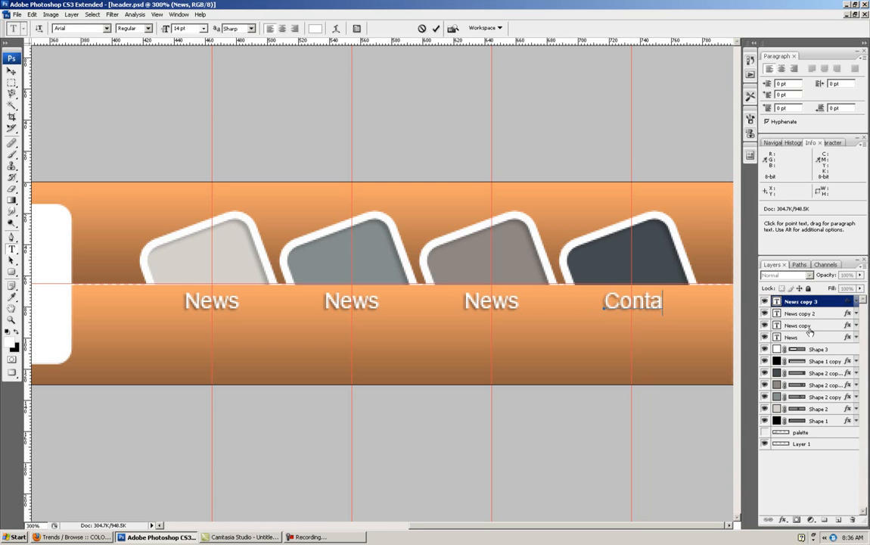
pyautogui.hotkey('ctrl', 'Return')
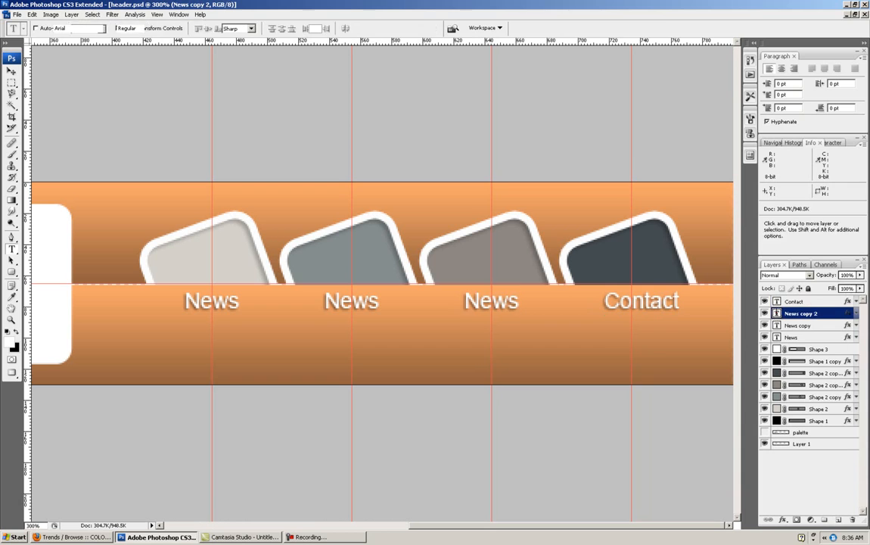
pyautogui.doubleClick(777, 313)
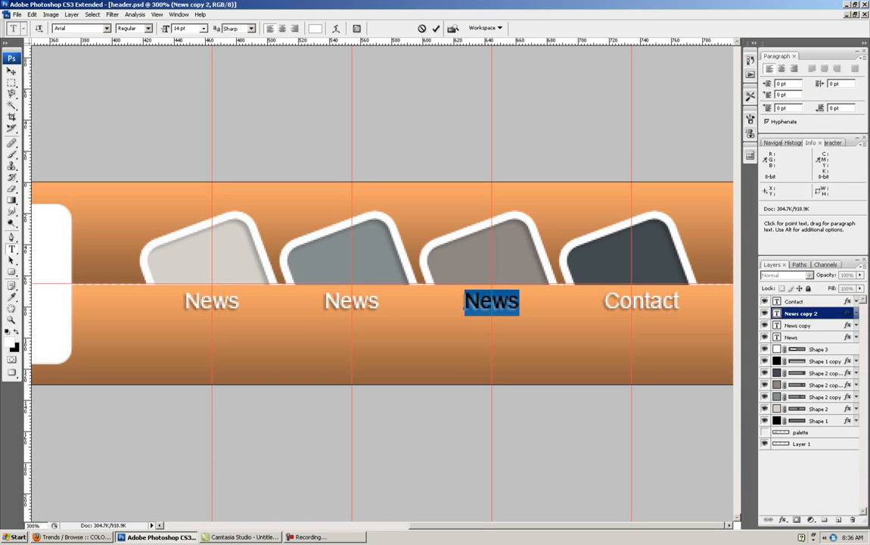
pyautogui.write('FA')
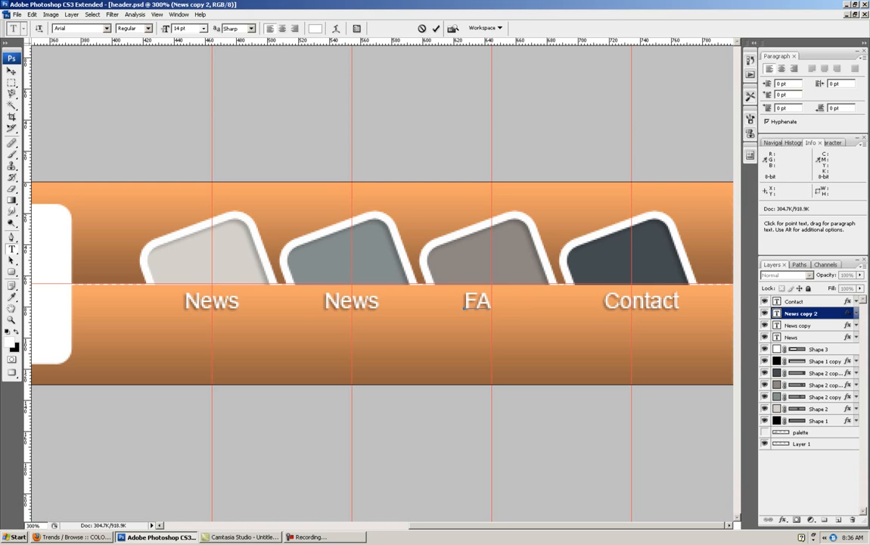
pyautogui.write('Q')
pyautogui.hotkey('ctrl', 'Return')
# - Change the second label's text to Blog
pyautogui.doubleClick(779, 324)
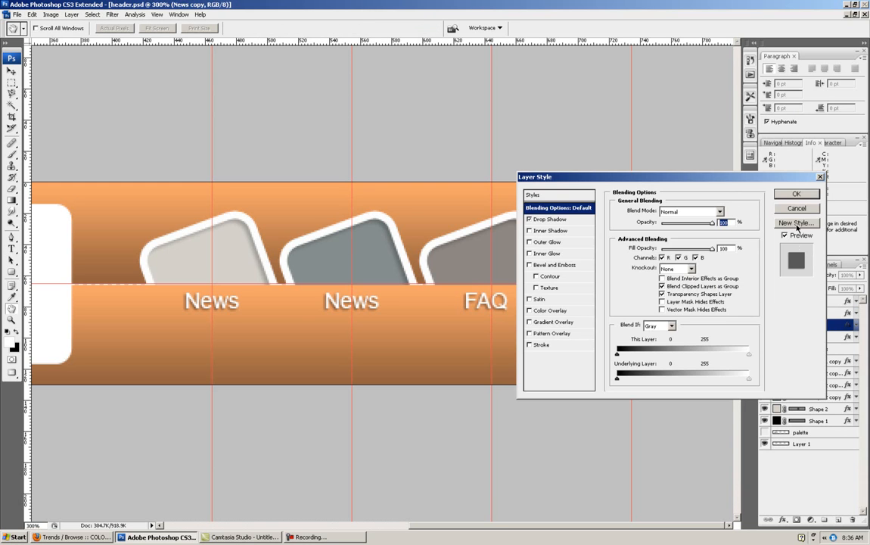
pyautogui.click(796, 208)
pyautogui.doubleClick(776, 325)
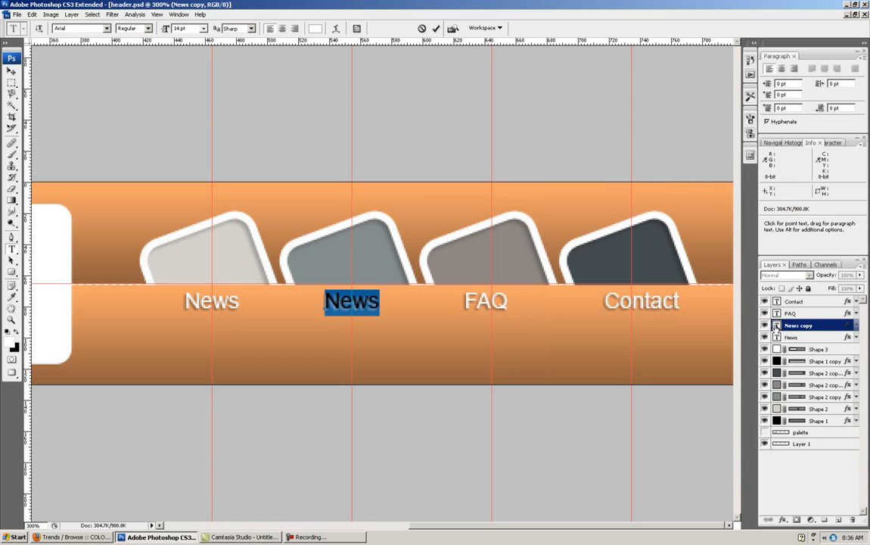
pyautogui.write('Blog')
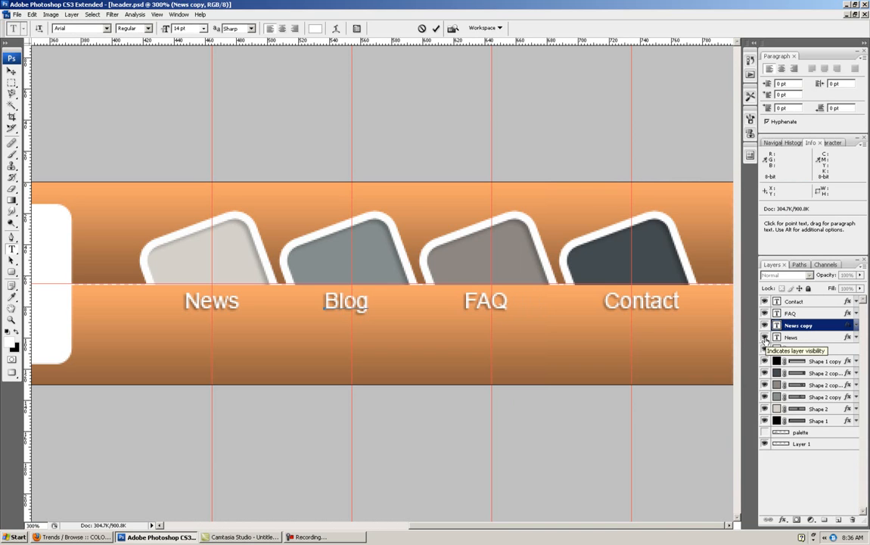
pyautogui.hotkey('ctrl', 'Return')
# - Nudge the Blog and FAQ labels right to center them on the second and third squares' vertical guides
pyautogui.press('v')
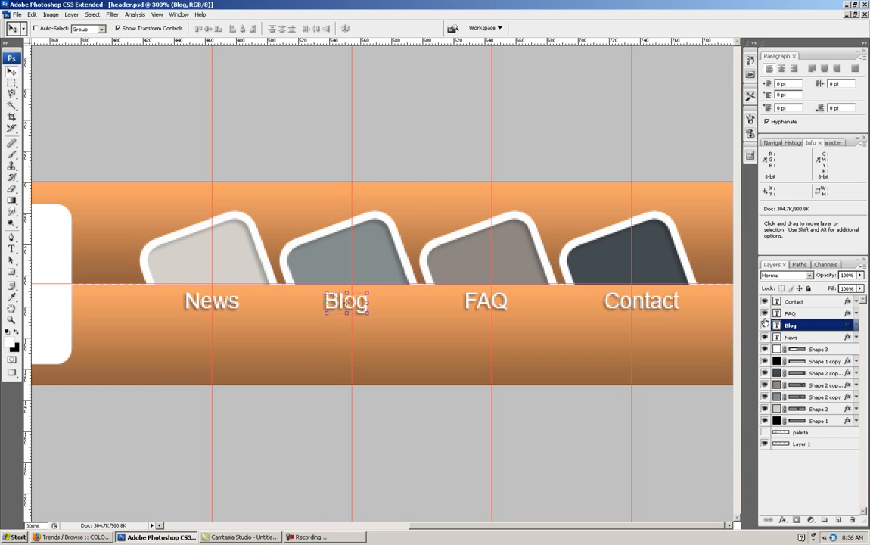
pyautogui.press('Right')
pyautogui.press('Right')
pyautogui.press('Right')
pyautogui.click(809, 314)
pyautogui.press('Right')
pyautogui.press('Right')
pyautogui.press('Right')
pyautogui.press('Left')
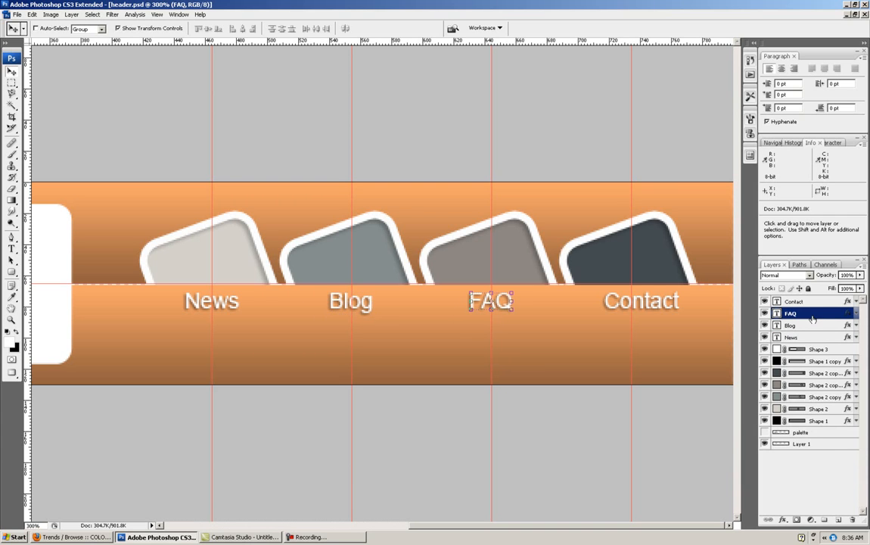
# - Nudge the Contact label left to center it on the fourth square's vertical guide
pyautogui.click(817, 304)
pyautogui.press('Left')
pyautogui.press('Left')
pyautogui.press('Left')
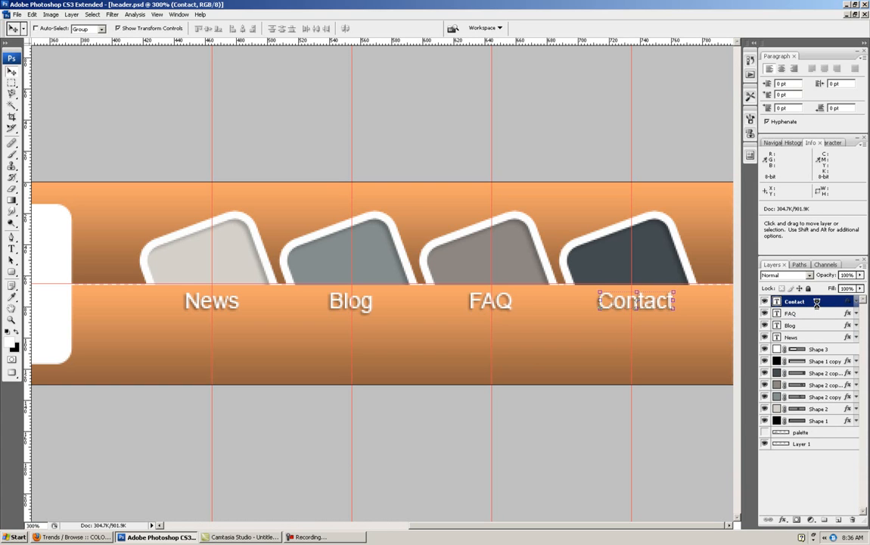
pyautogui.press('Left')
pyautogui.press('Left')
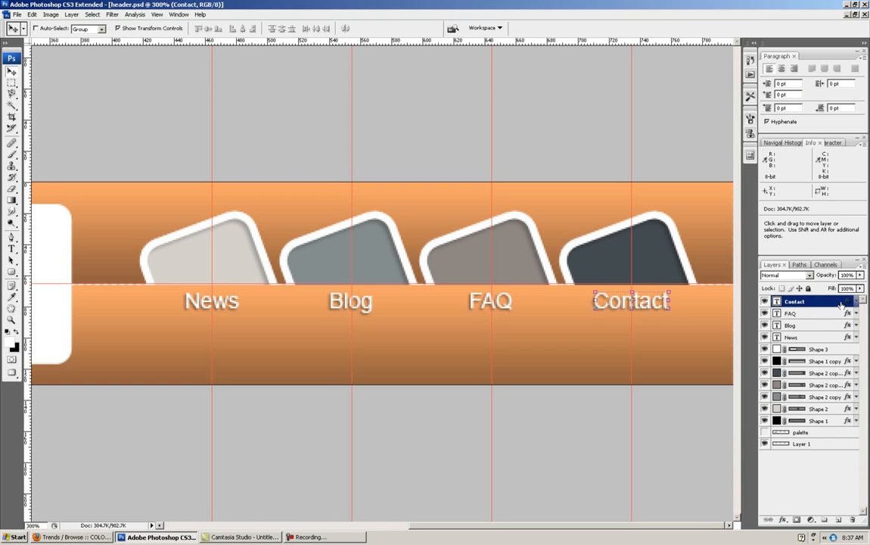
# - Reorder the text layers from top to bottom as News, Blog, FAQ and Contact
pyautogui.doubleClick(810, 300)
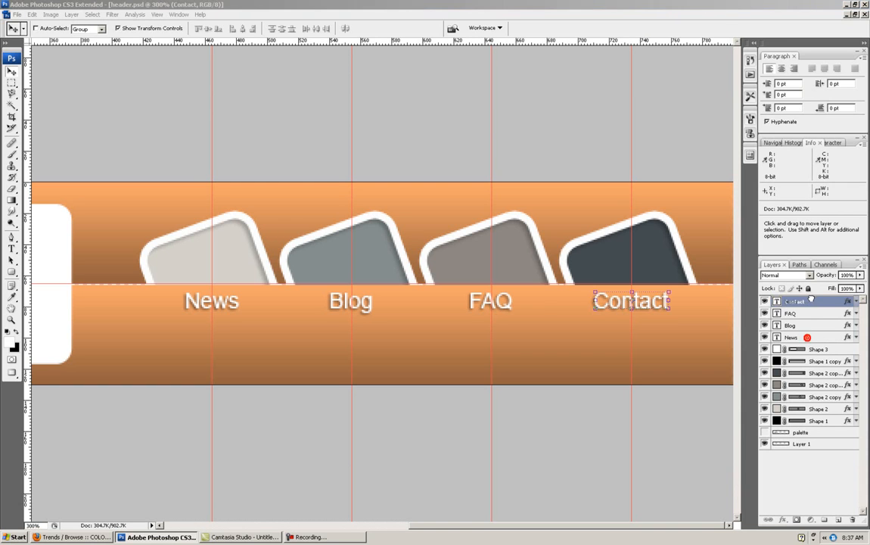
pyautogui.moveTo(811, 298); pyautogui.dragTo(810, 297)
pyautogui.moveTo(807, 337)
pyautogui.mouseDown()
pyautogui.moveTo(808, 311)
pyautogui.moveTo(802, 334)
pyautogui.moveTo(802, 324)
pyautogui.mouseUp()
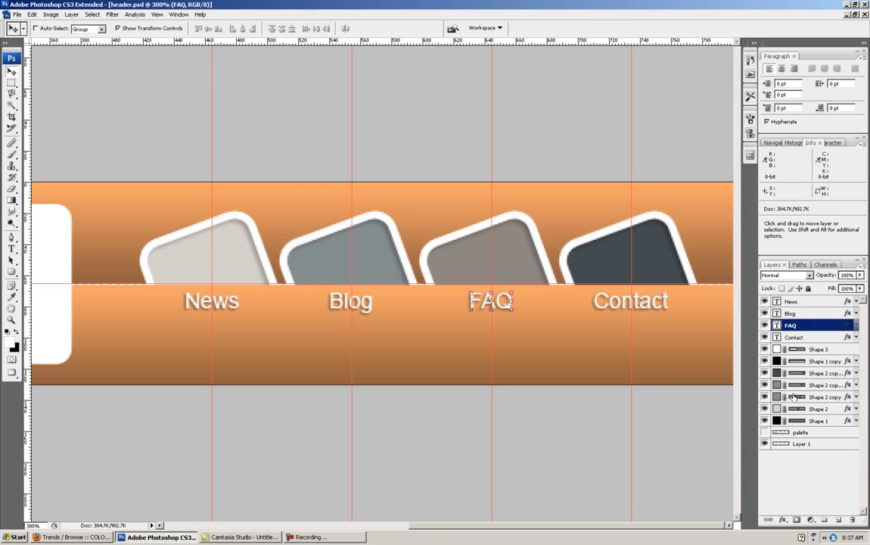
# - Rename the Shape 3 layer as bottom bit and the Shape 1 copy layer as contact shape
pyautogui.doubleClick(818, 349)
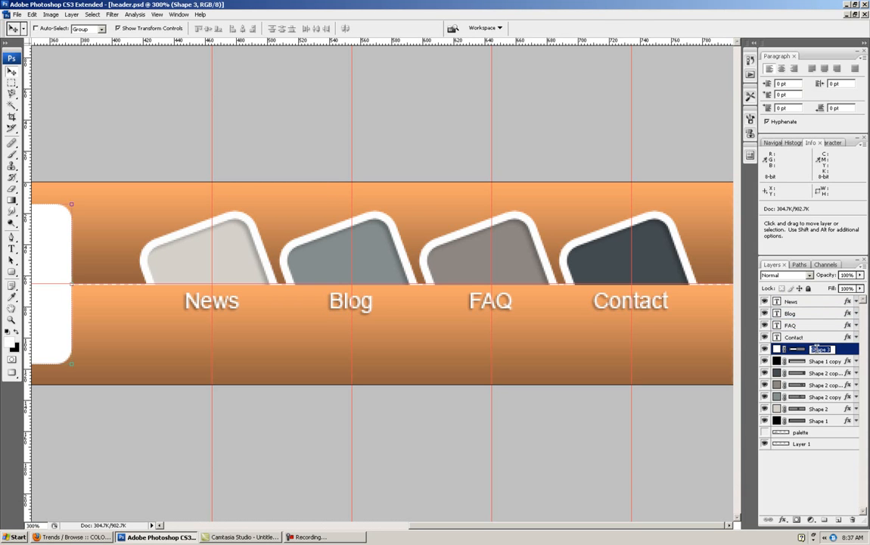
pyautogui.write('bottom b')
pyautogui.click(822, 362)
pyautogui.doubleClick(822, 362)
pyautogui.write('contact shape')
pyautogui.press('Return')
pyautogui.click(816, 374)
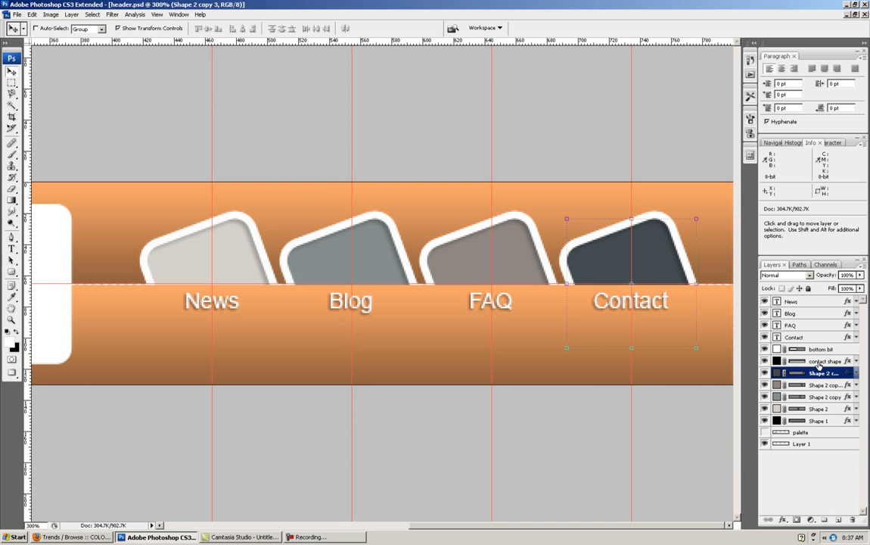
pyautogui.click(814, 362)
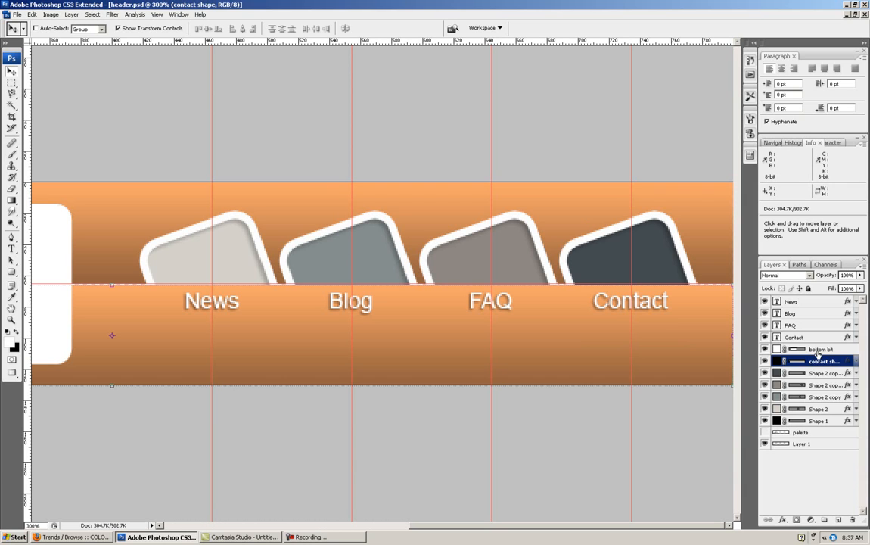
# - Rename the white logo box layer as left bit and the lower gradient bar layer as bottom bit
pyautogui.doubleClick(816, 351)
pyautogui.write('le')
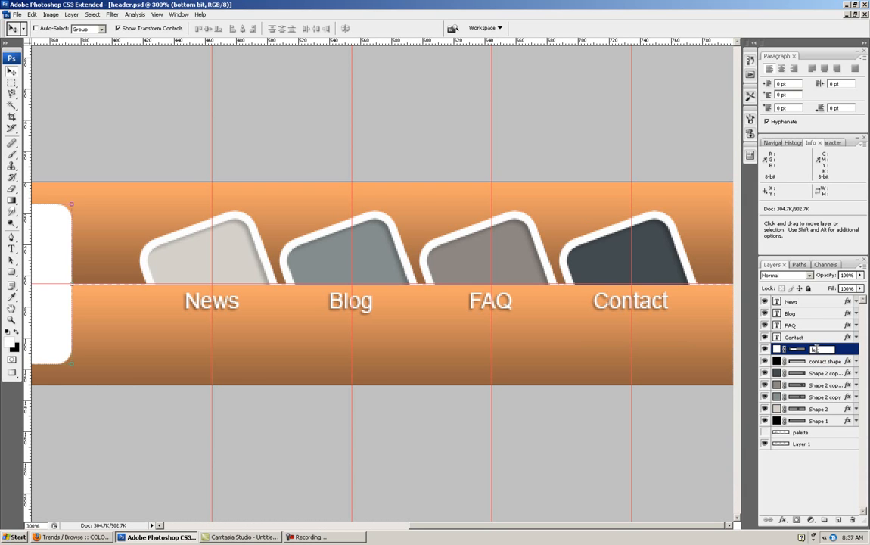
pyautogui.write('ft bit')
pyautogui.press('Tab')
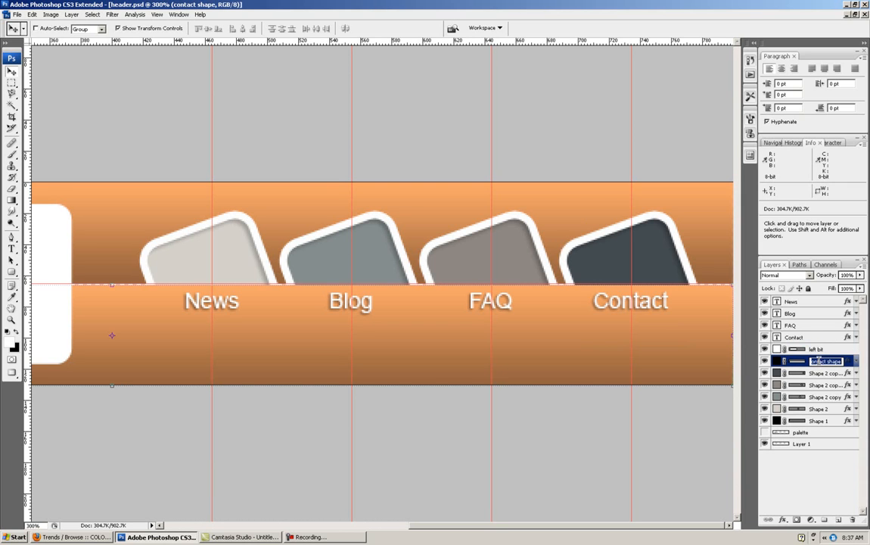
pyautogui.write('bottom bit')
pyautogui.press('Tab')
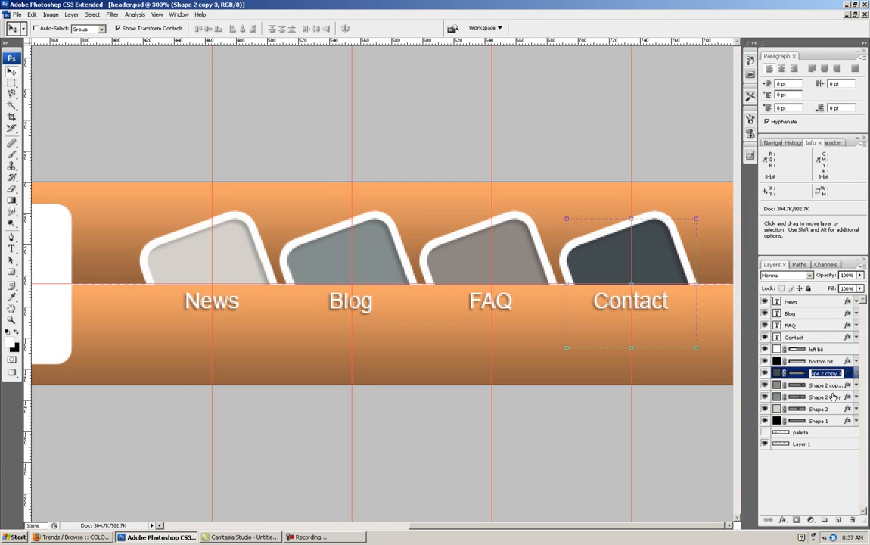
# - Rename the four tilted square layers as contact shape, faq shape, blog shape and news shape, matching the labels below them
pyautogui.write('contact shape')
pyautogui.press('Tab')
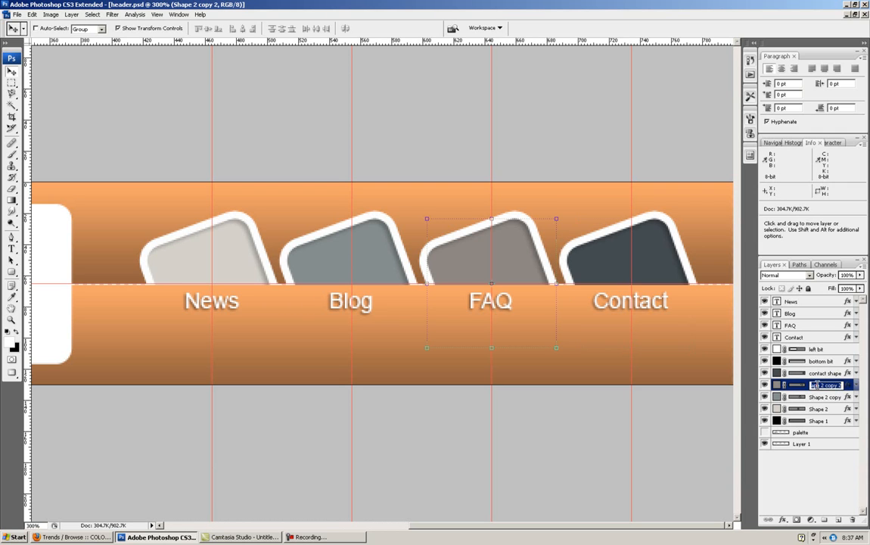
pyautogui.write('faq shape')
pyautogui.press('Tab')
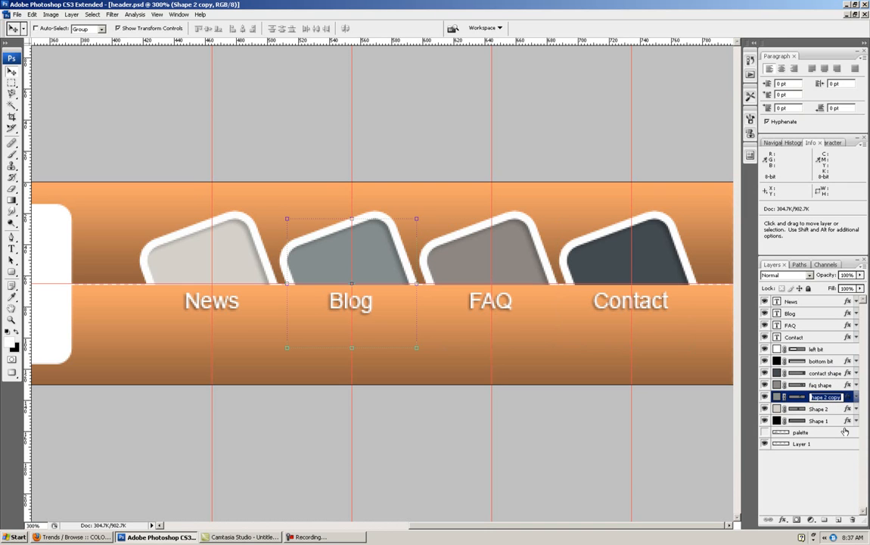
pyautogui.write('blog shape')
pyautogui.press('Tab')
pyautogui.write('news shap')
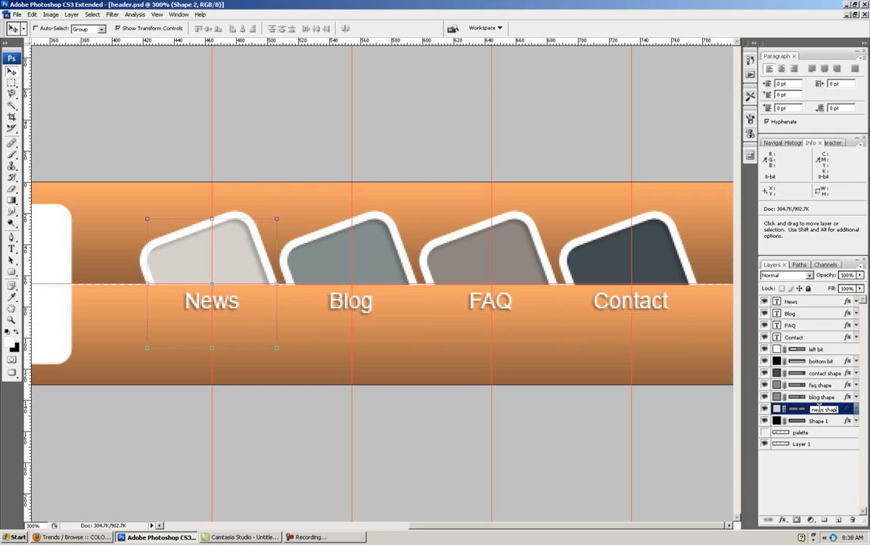
# - Rename the upper gradient bar layer as top bit and delete Layer 1
pyautogui.doubleClick(817, 421)
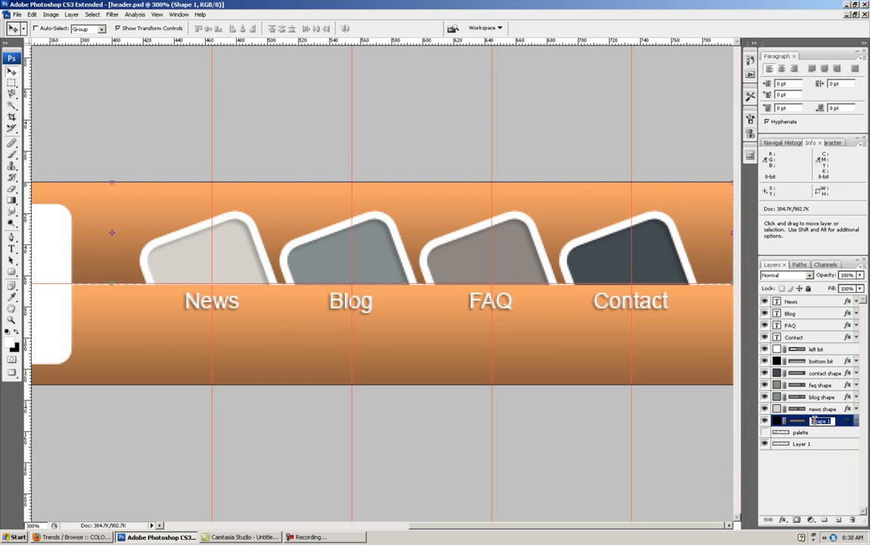
pyautogui.write('top bit')
pyautogui.click(775, 444)
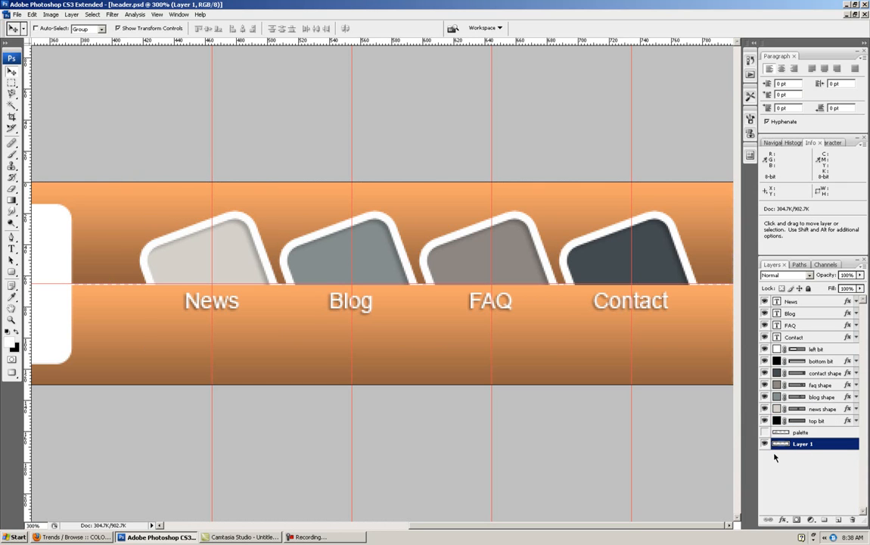
pyautogui.click(853, 521)
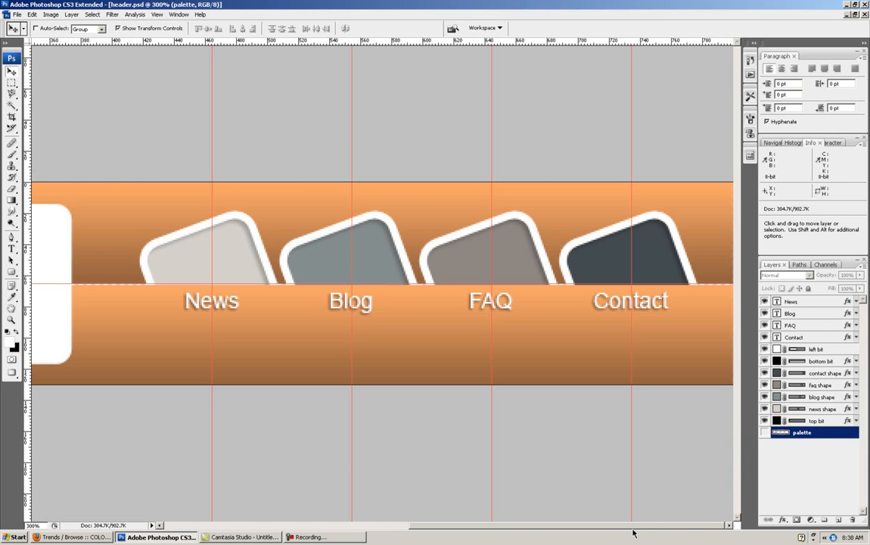
# - Zoom out to 140% to view the whole header
pyautogui.click(33, 524)
pyautogui.write('13')
pyautogui.press('Return')
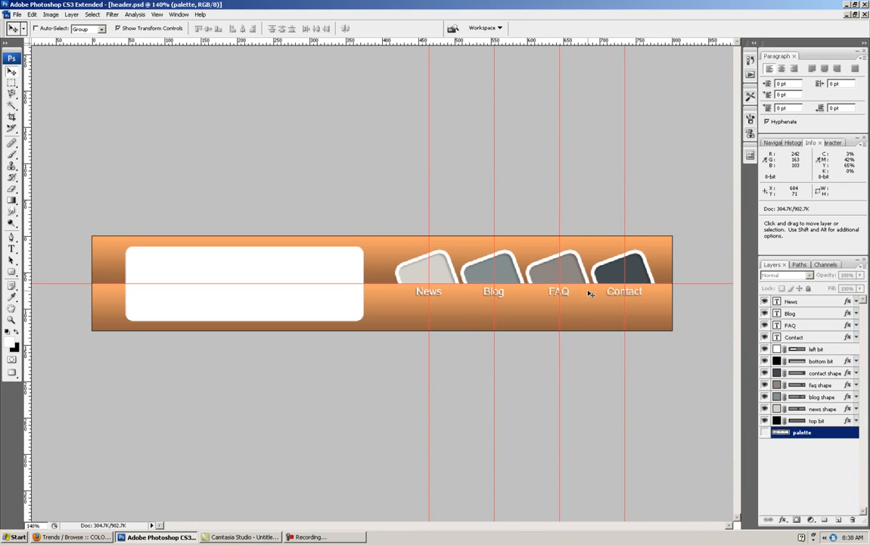
# - Select a single one-pixel-wide column in the gap between the News and Blog squares, at about 505 px across
pyautogui.click(13, 84)
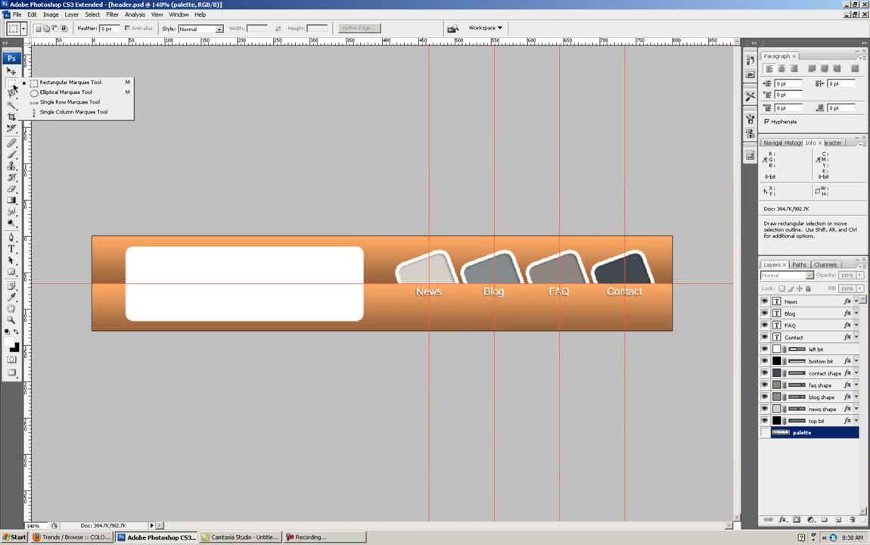
pyautogui.click(54, 112)
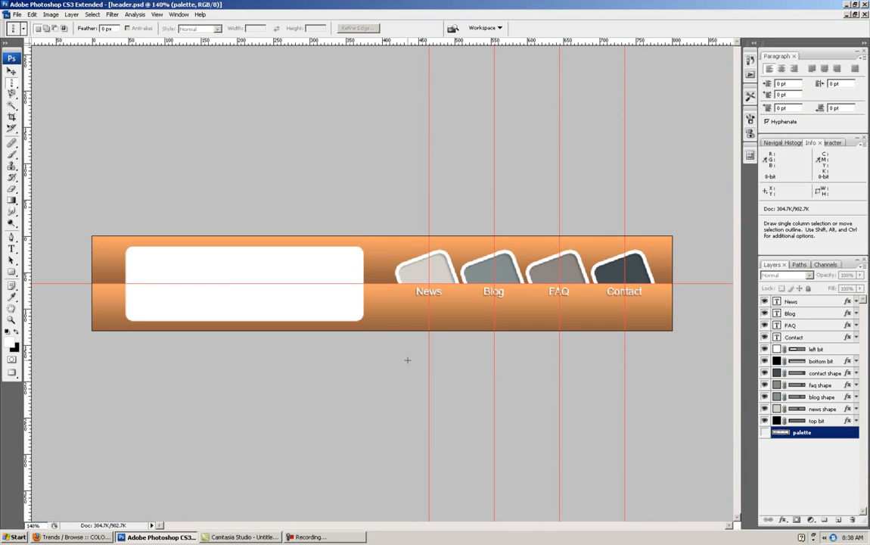
pyautogui.hotkey('ctrl', '+')
pyautogui.hotkey('ctrl', '+')
pyautogui.hotkey('ctrl', '+')
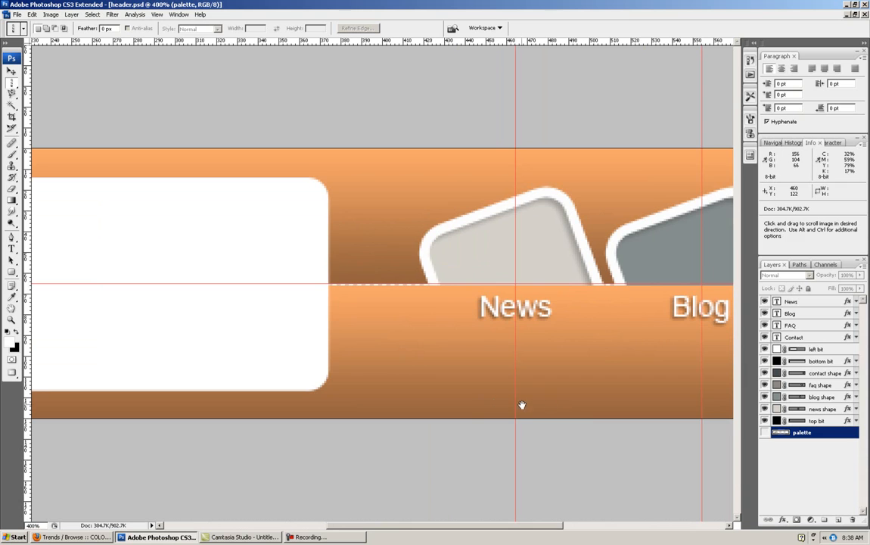
pyautogui.moveTo(612, 462); pyautogui.dragTo(507, 468)
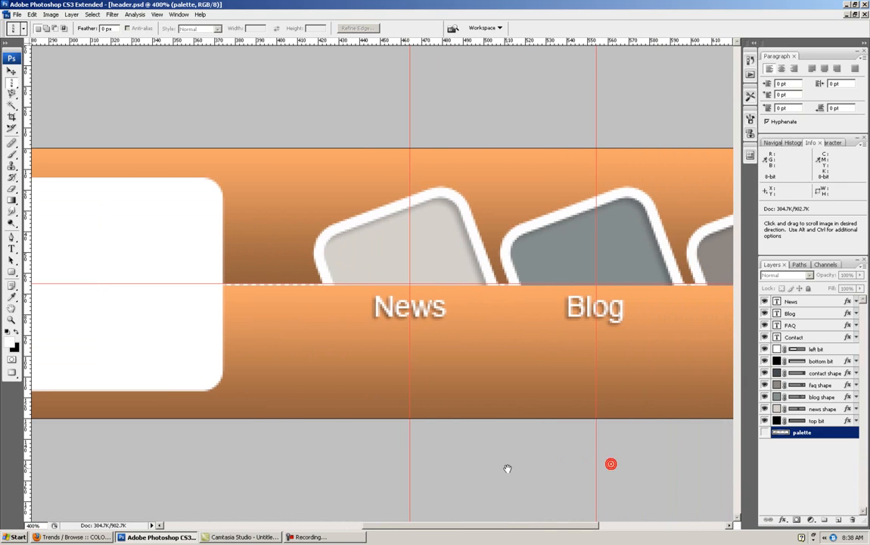
pyautogui.click(498, 298)
pyautogui.moveTo(499, 311); pyautogui.dragTo(493, 311)
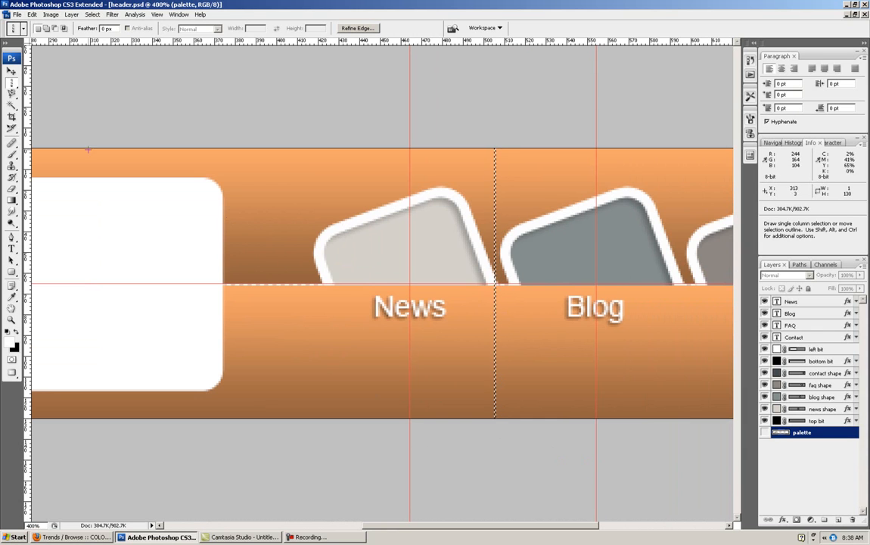
pyautogui.click(11, 80)
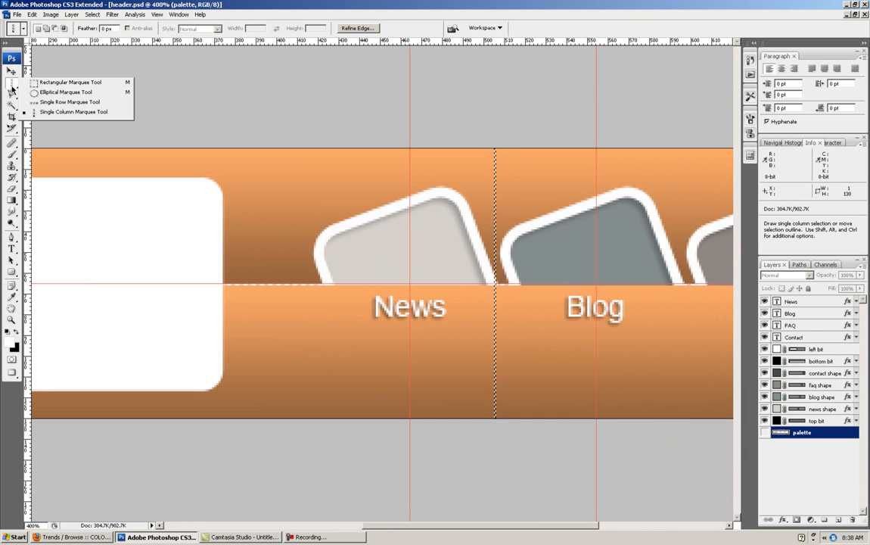
pyautogui.click(68, 112)
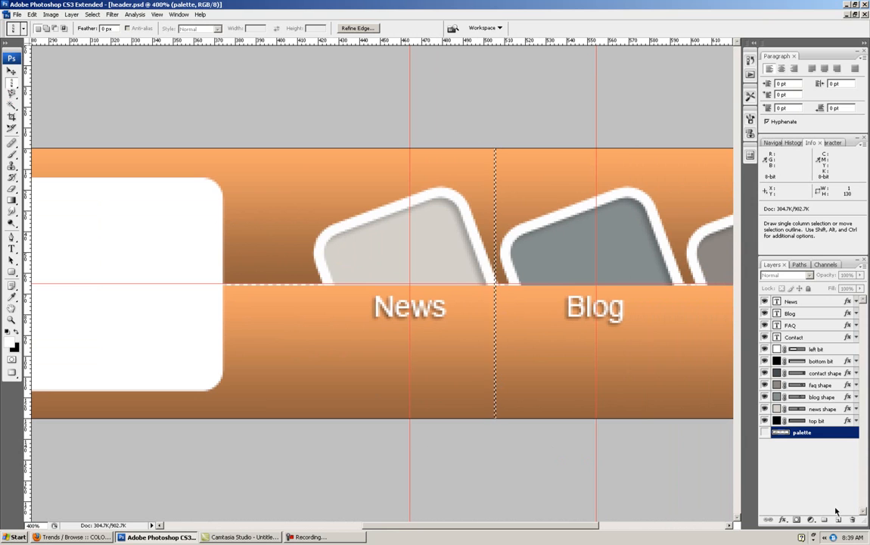
# - Add a new layer above the News text layer and fill the column selection with the black background color at 100% opacity
pyautogui.click(817, 301)
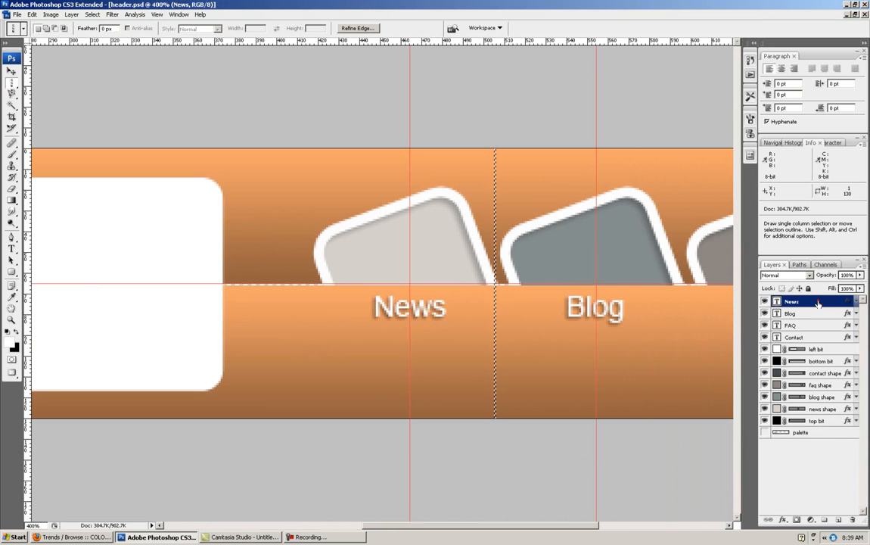
pyautogui.click(838, 520)
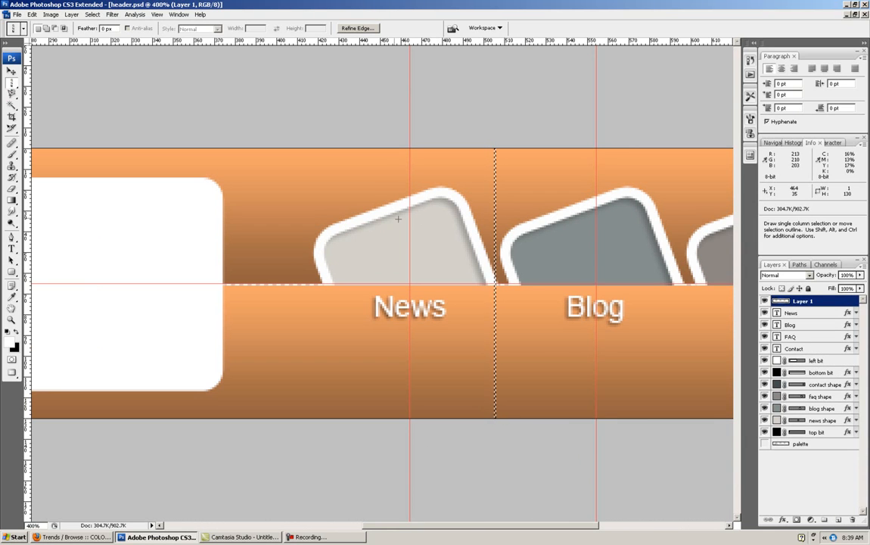
pyautogui.click(51, 15)
pyautogui.moveTo(69, 18)
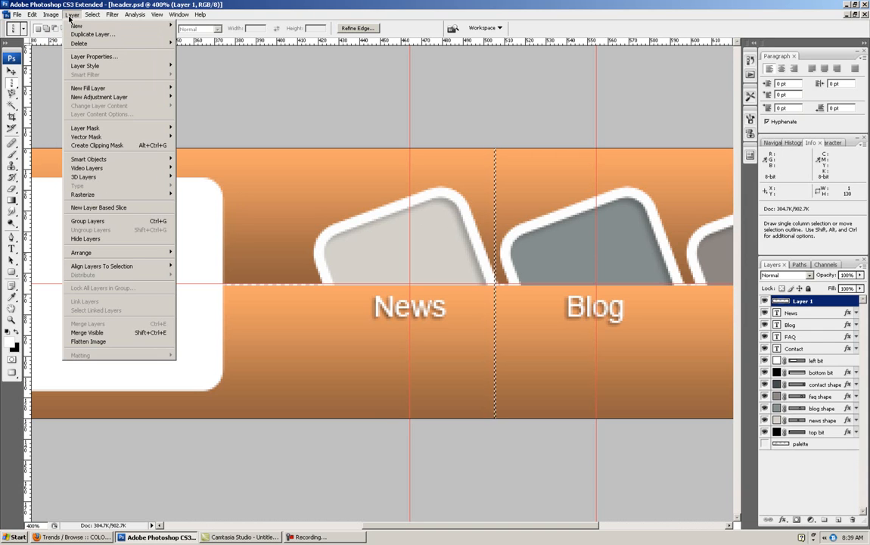
pyautogui.moveTo(29, 16)
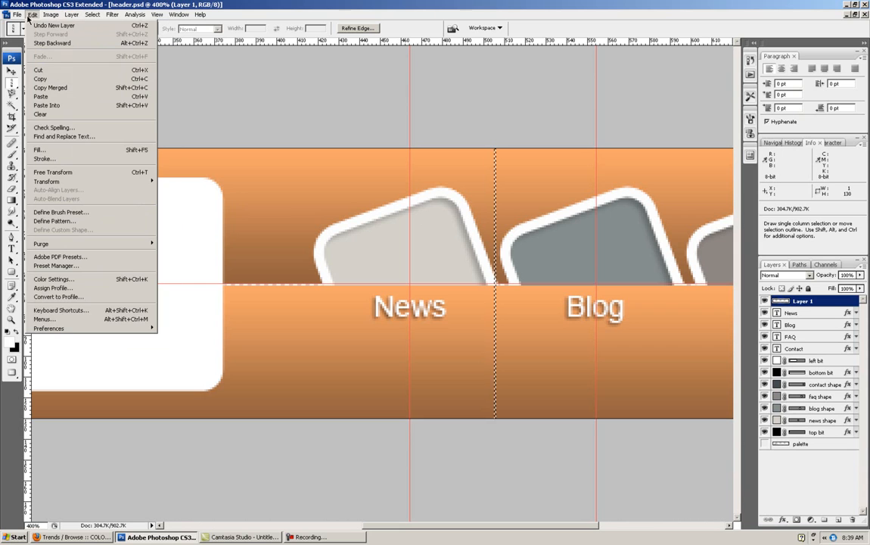
pyautogui.click(40, 152)
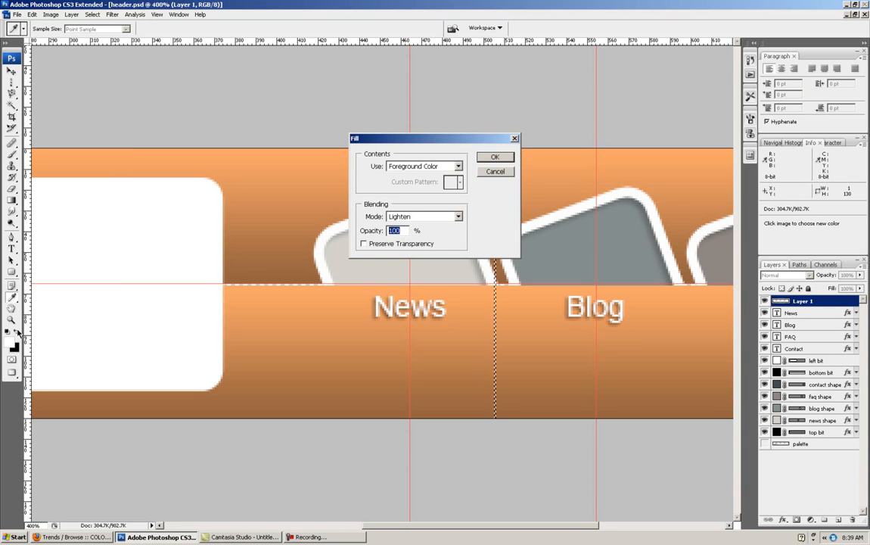
pyautogui.click(458, 165)
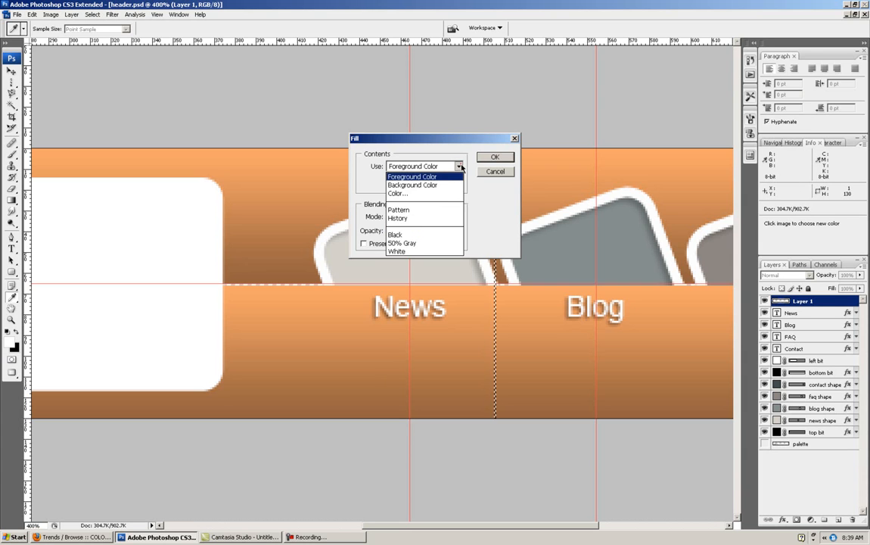
pyautogui.click(443, 182)
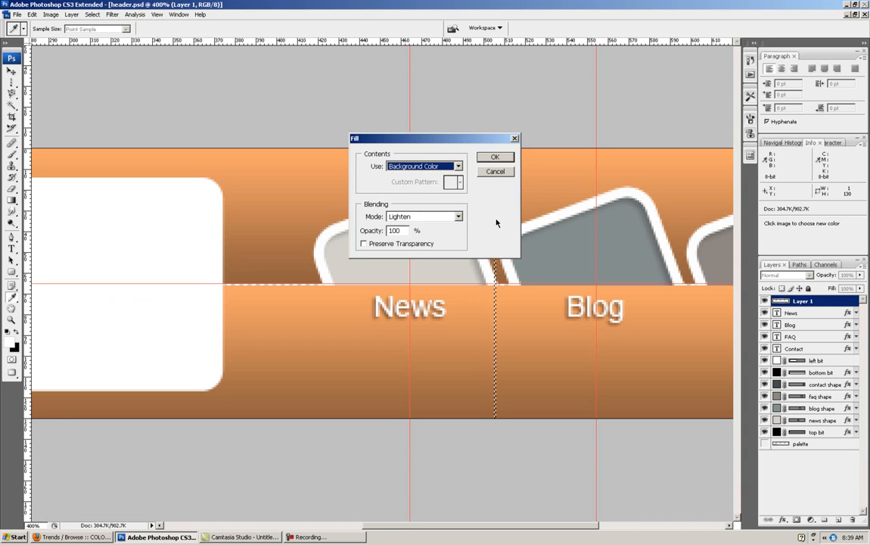
pyautogui.click(494, 158)
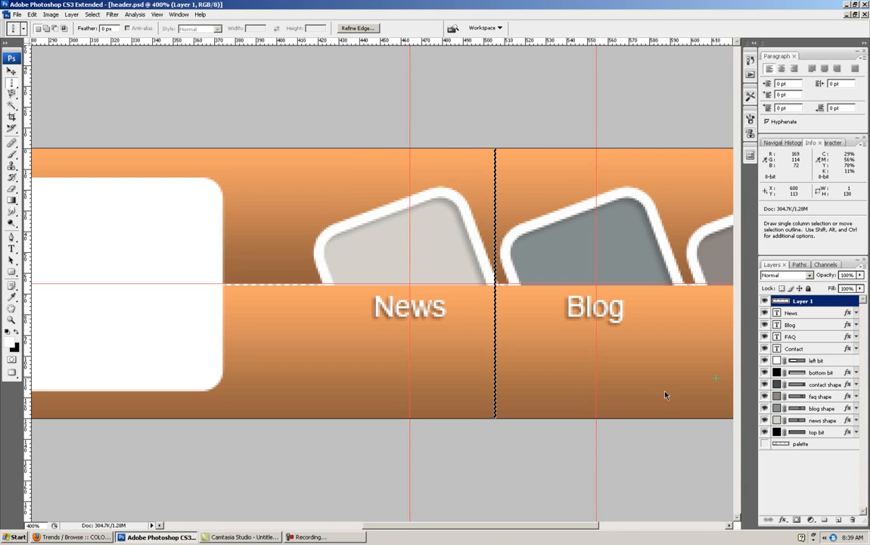
pyautogui.click(92, 15)
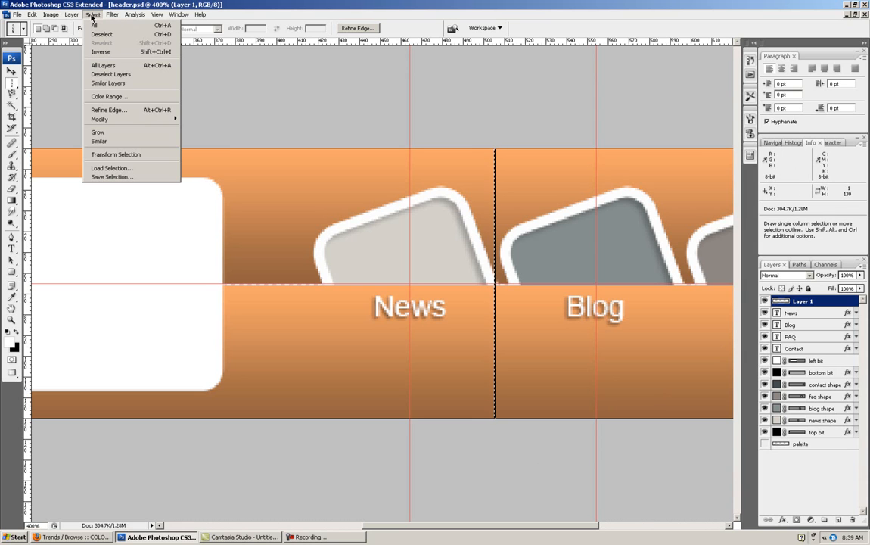
pyautogui.click(130, 154)
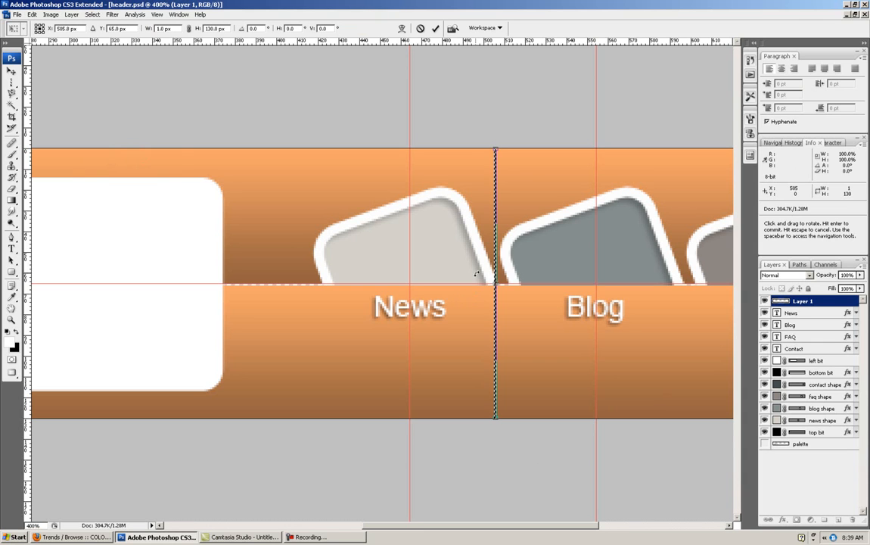
pyautogui.click(88, 16)
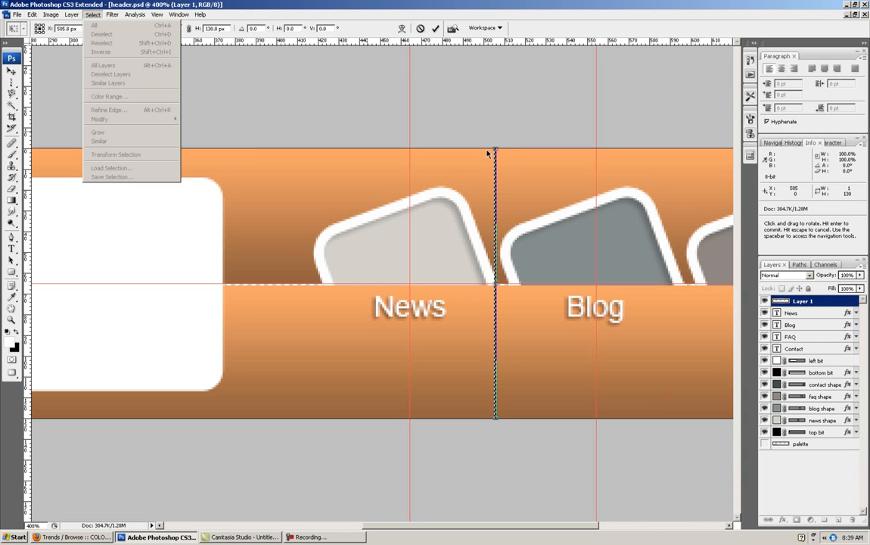
pyautogui.click(561, 112)
pyautogui.press('Escape')
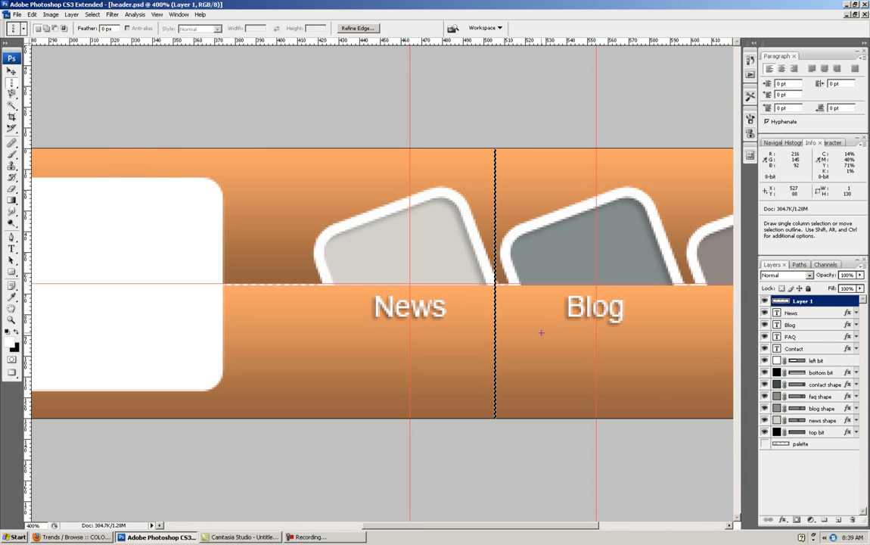
# - Clear the selection, duplicate the black line layer and nudge the copy one pixel to the right
pyautogui.hotkey('ctrl', '+')
pyautogui.hotkey('ctrl', '+')
pyautogui.hotkey('ctrl', '+')
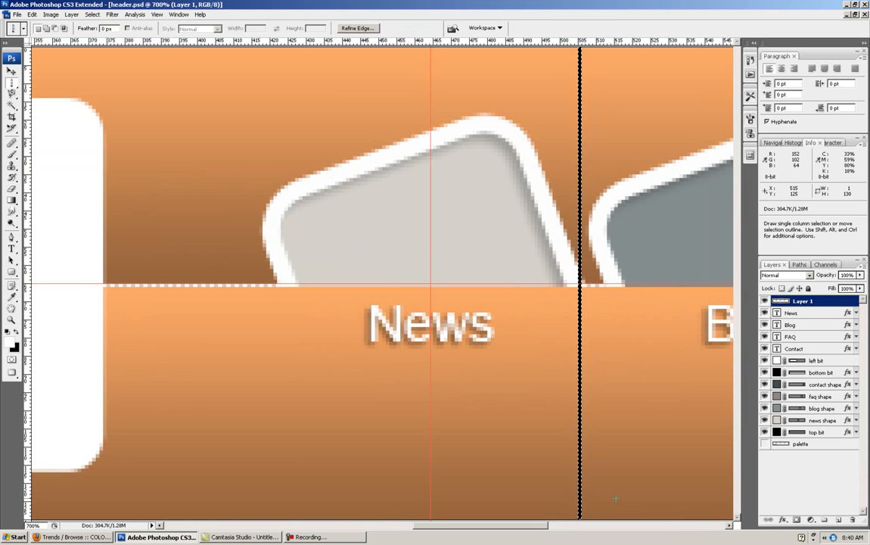
pyautogui.hscroll(2, 615, 494)
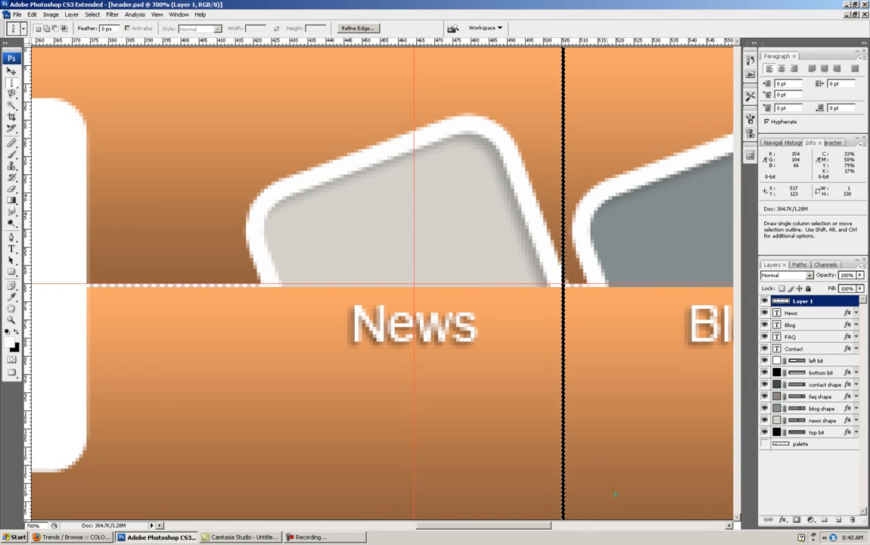
pyautogui.hotkey('ctrl', 'd')
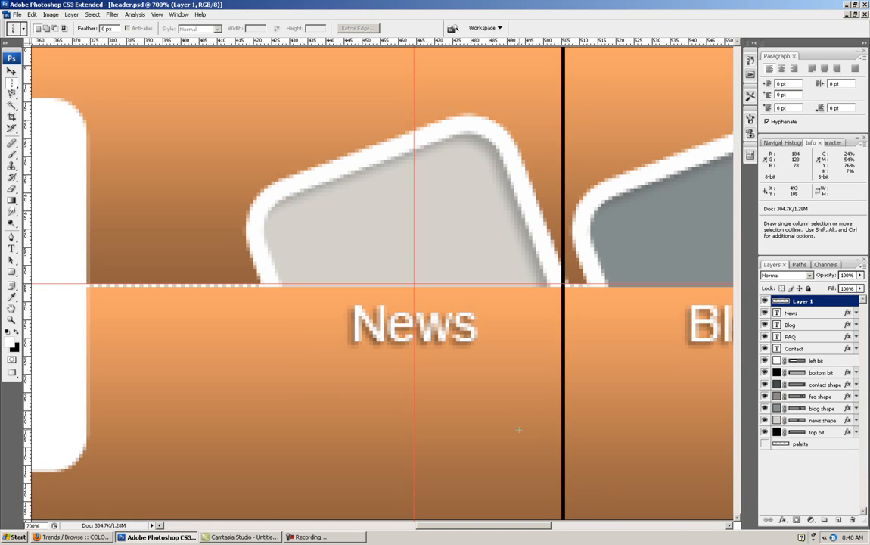
pyautogui.rightClick(817, 302)
pyautogui.click(765, 327)
pyautogui.click(521, 165)
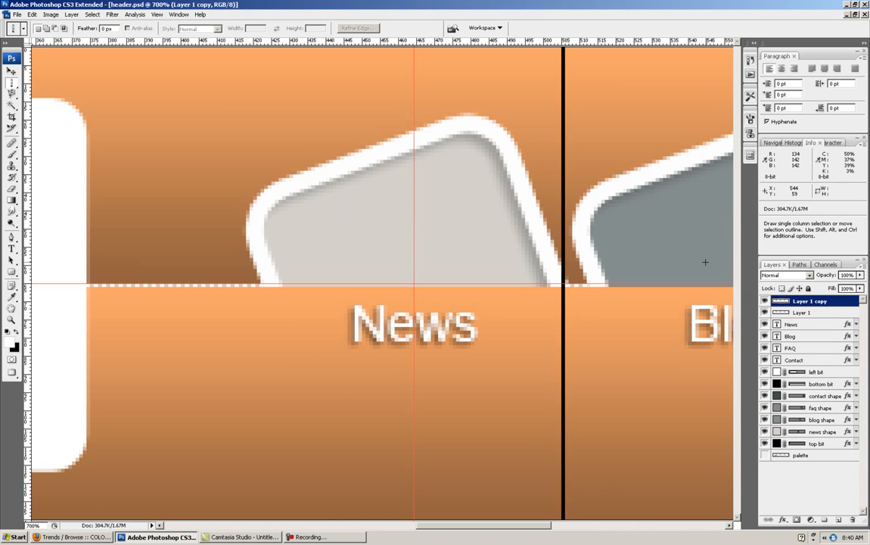
pyautogui.click(11, 70)
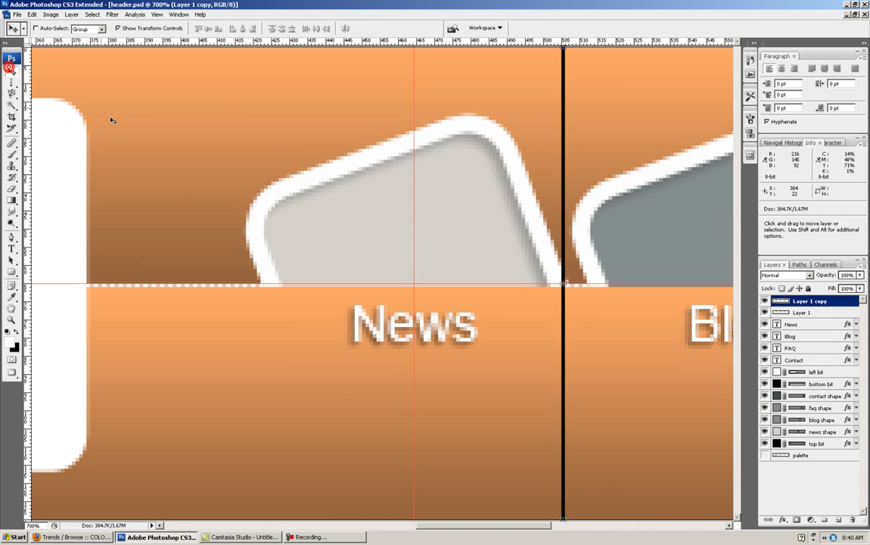
pyautogui.press('Right')
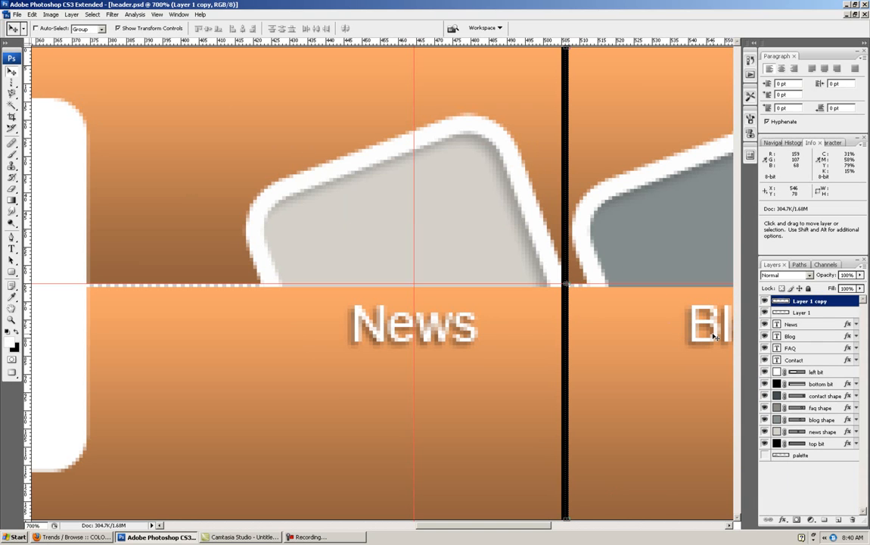
# - Fill the duplicated line with the white foreground color using the Paint Bucket tool
pyautogui.click(12, 200)
pyautogui.click(33, 210)
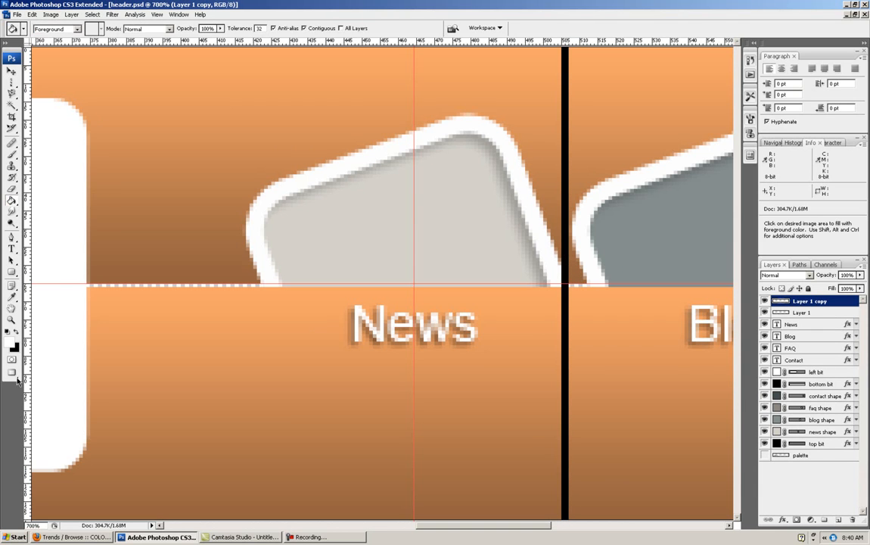
pyautogui.click(563, 268)
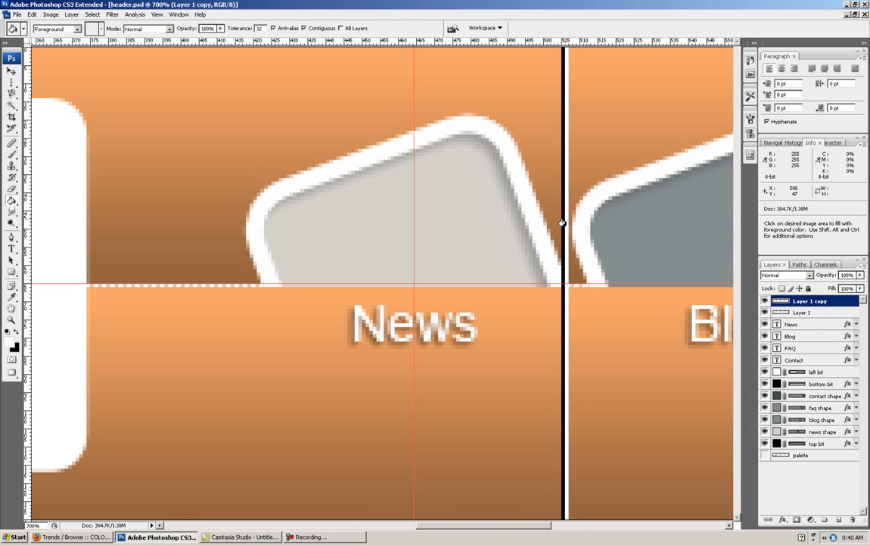
# - Merge the black and white line layers into one layer and rename it seperator
pyautogui.hscroll(3, 617, 348)
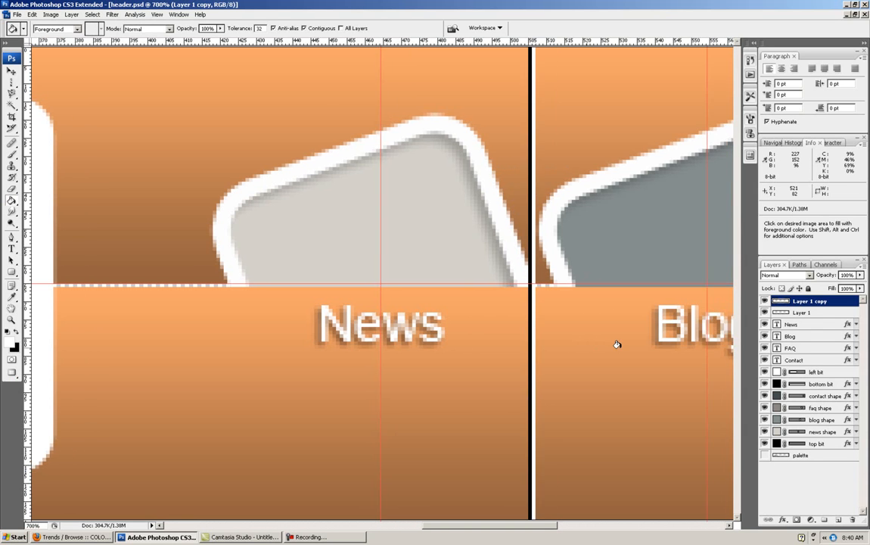
pyautogui.keyDown('shift'); pyautogui.click(809, 312); pyautogui.keyUp('shift')
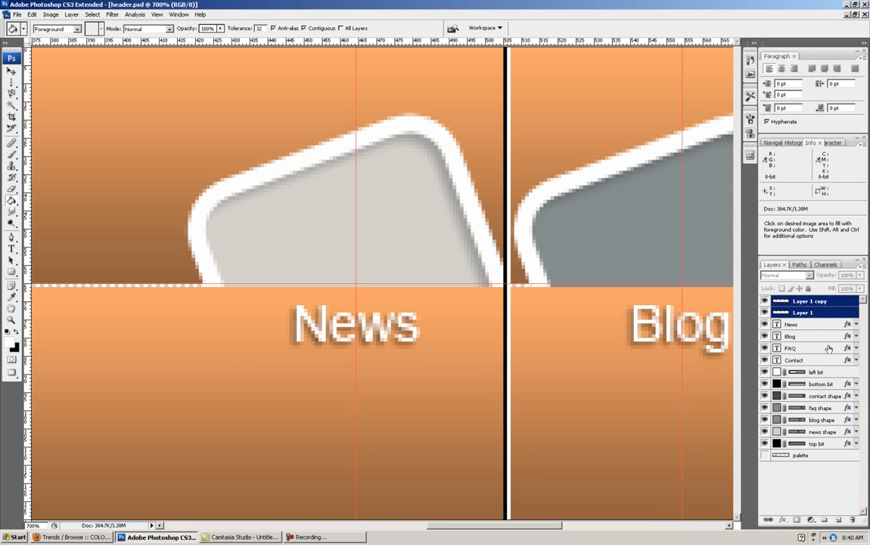
pyautogui.rightClick(817, 313)
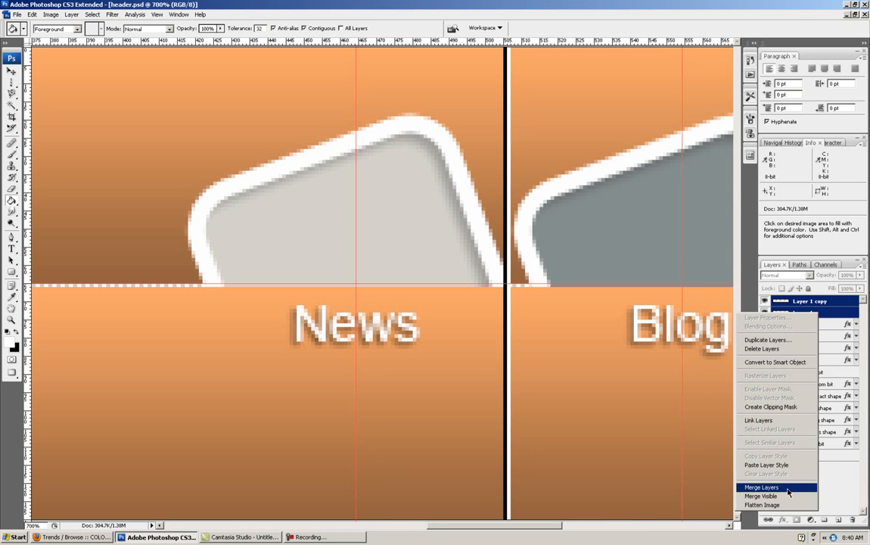
pyautogui.click(761, 487)
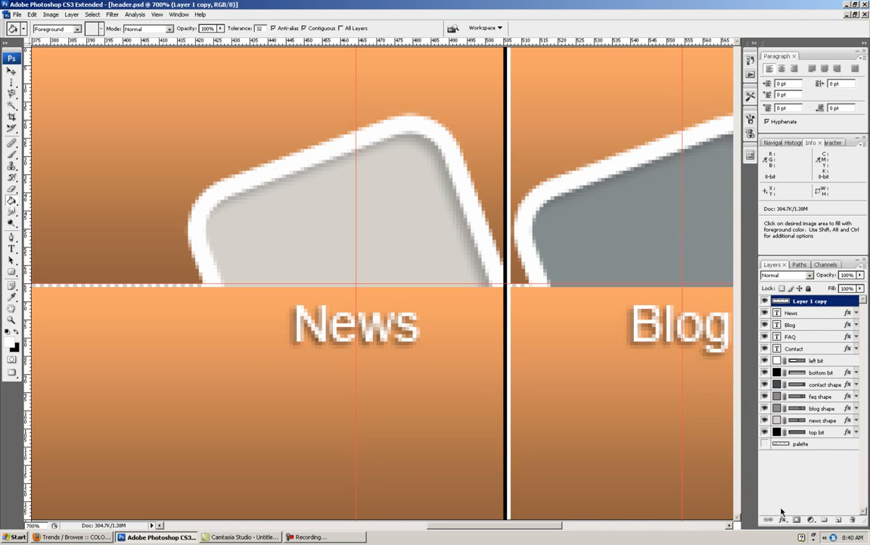
pyautogui.doubleClick(809, 302)
pyautogui.write('seperator')
pyautogui.click(814, 487)
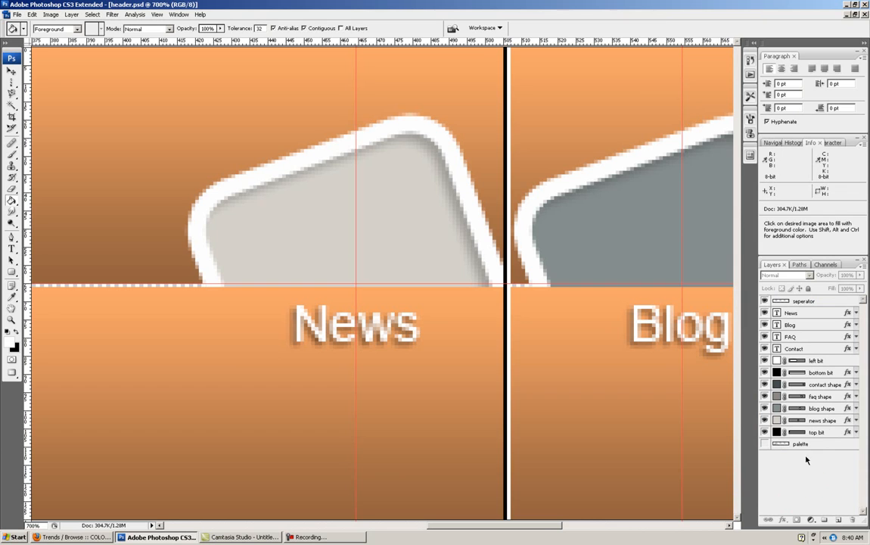
# - Draw a rectangular marquee selection just below the lower right corner of the News square, beside the separator line
pyautogui.hscroll(1, 612, 348)
pyautogui.click(11, 84)
pyautogui.moveTo(11, 84); pyautogui.dragTo(45, 82)
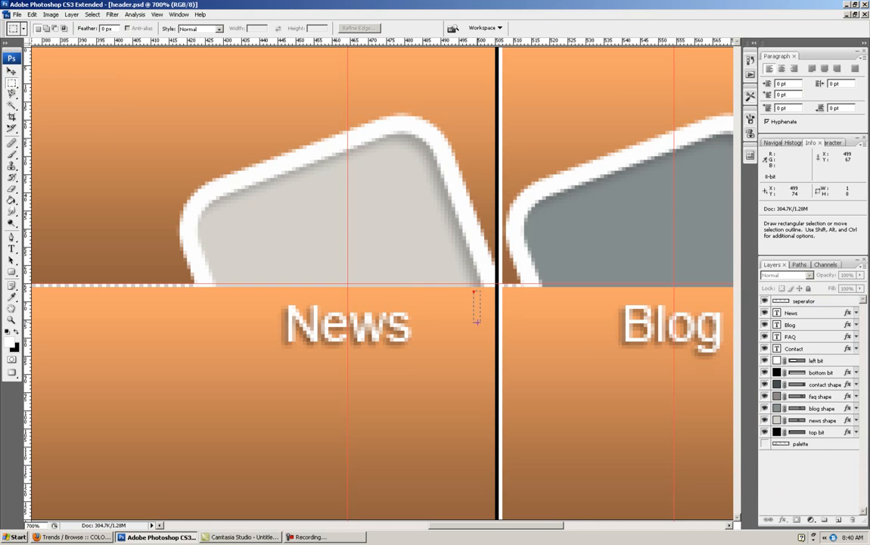
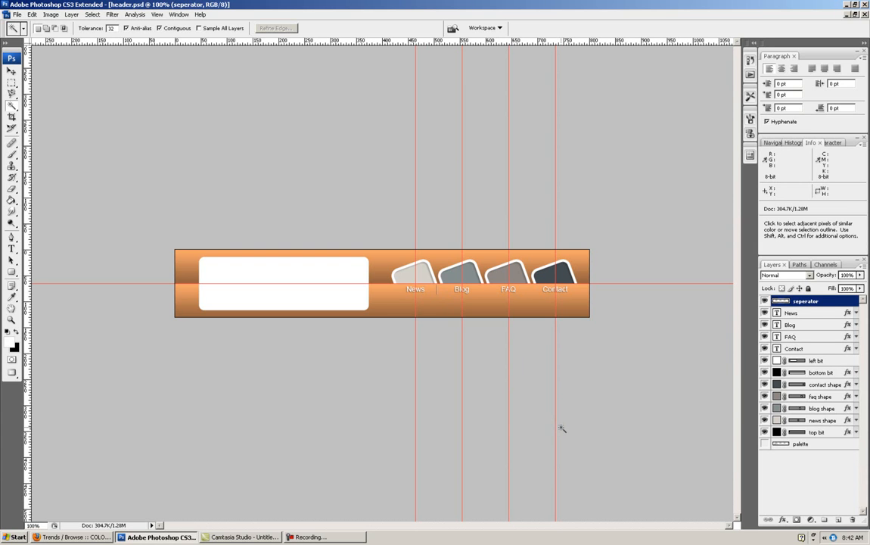
# - Nudge the separator line a few pixels right, placing it midway between the News and Blog labels
pyautogui.hotkey('ctrl', '+')
pyautogui.hotkey('ctrl', '+')
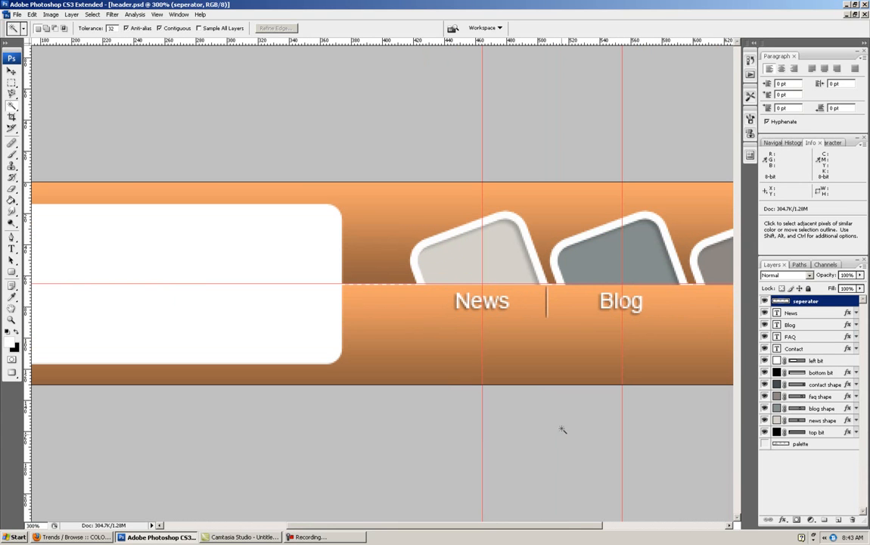
pyautogui.moveTo(564, 532); pyautogui.dragTo(616, 528)
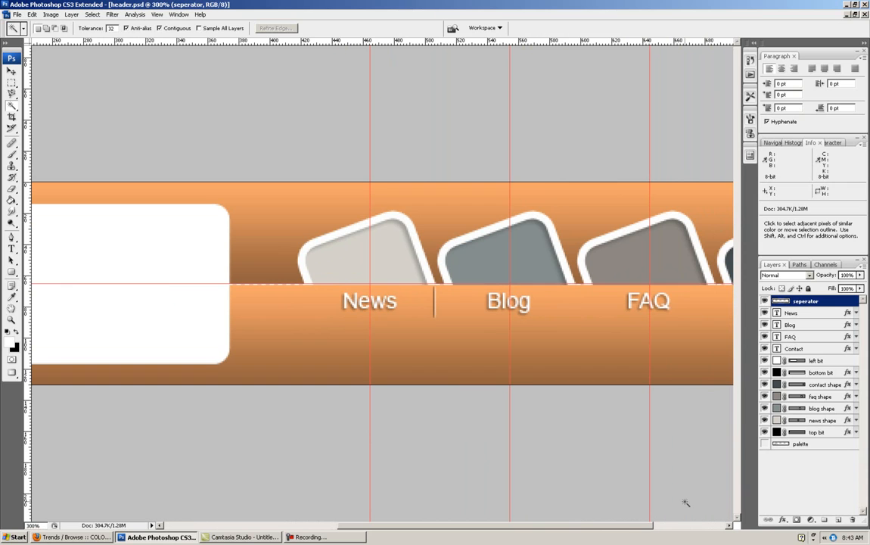
pyautogui.click(12, 71)
pyautogui.press('Right')
pyautogui.press('Right')
pyautogui.press('Right')
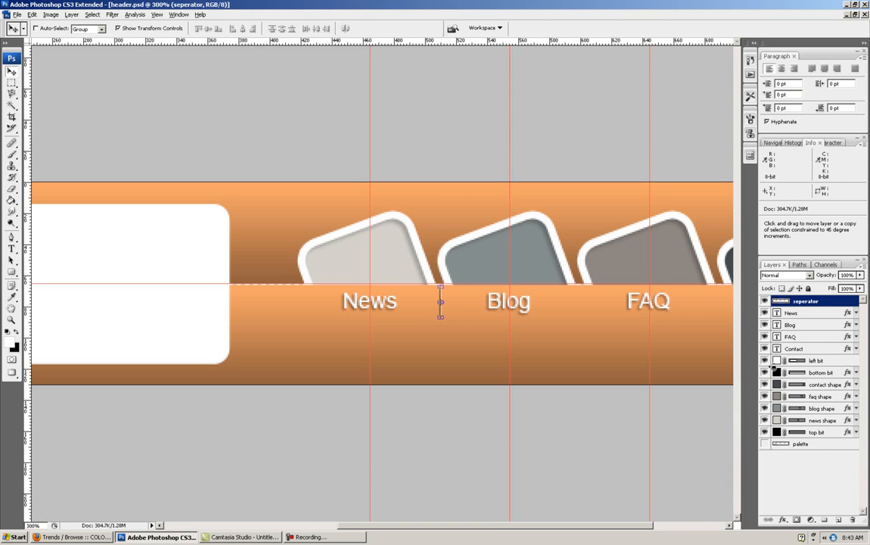
# - Duplicate the separator line and move the copy horizontally to midway between the Blog and FAQ labels
pyautogui.hotkey('alt', 'shift', 'Right')
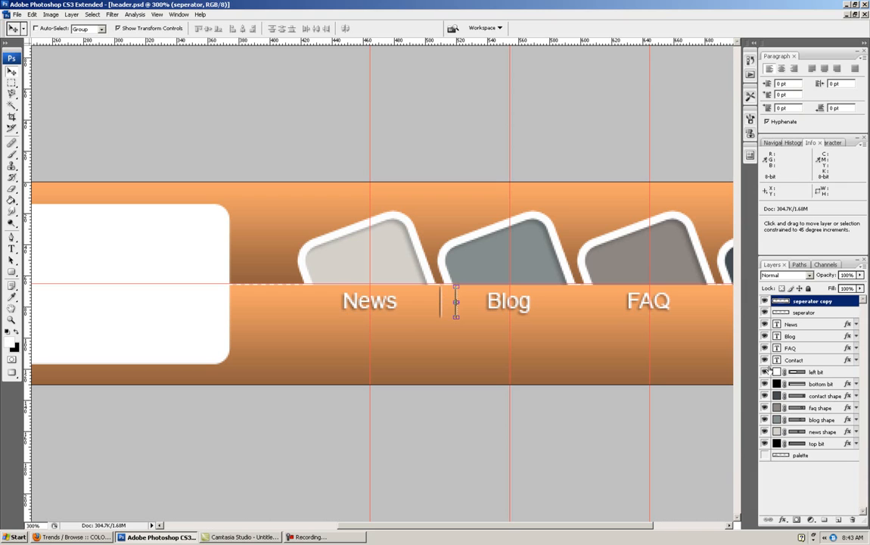
pyautogui.moveTo(455, 303); pyautogui.dragTo(580, 303)
pyautogui.moveTo(488, 529); pyautogui.dragTo(566, 540)
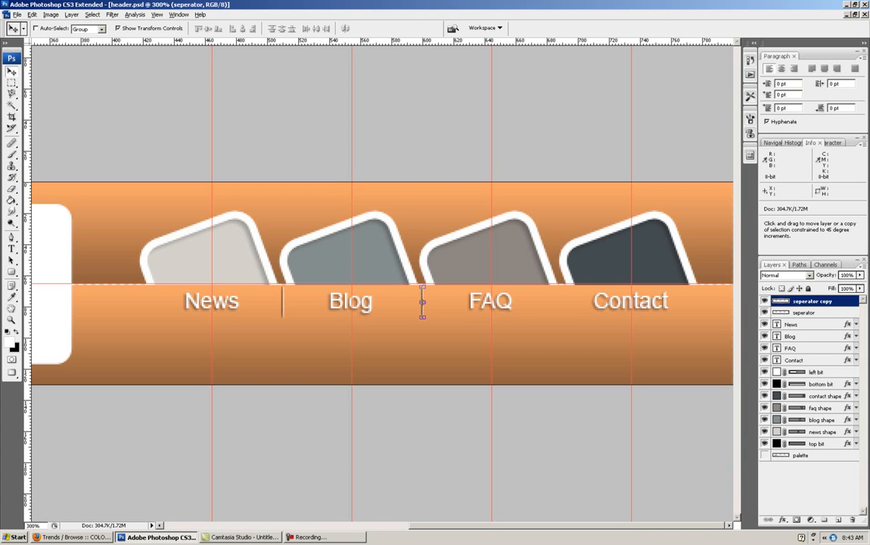
pyautogui.moveTo(422, 301); pyautogui.dragTo(438, 301)
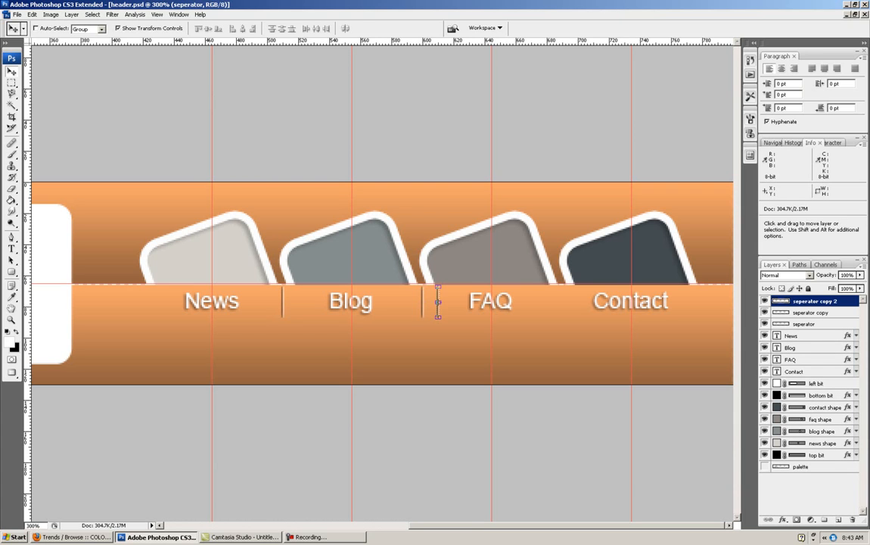
pyautogui.press('Right')
pyautogui.press('Right')
pyautogui.press('Left')
pyautogui.press('Left')
pyautogui.moveTo(438, 303); pyautogui.dragTo(562, 302)
pyautogui.hotkey('ctrl', '-')
pyautogui.hotkey('ctrl', '-')
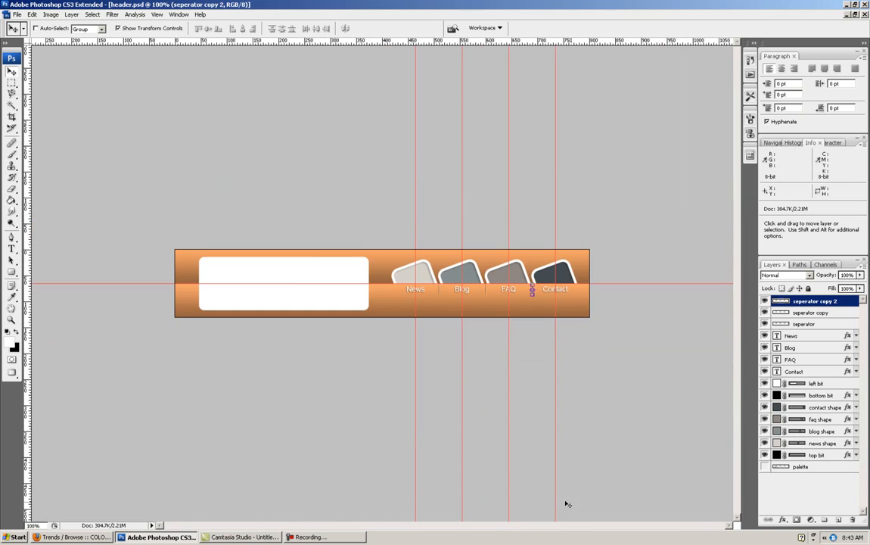
pyautogui.hotkey('ctrl', '+')
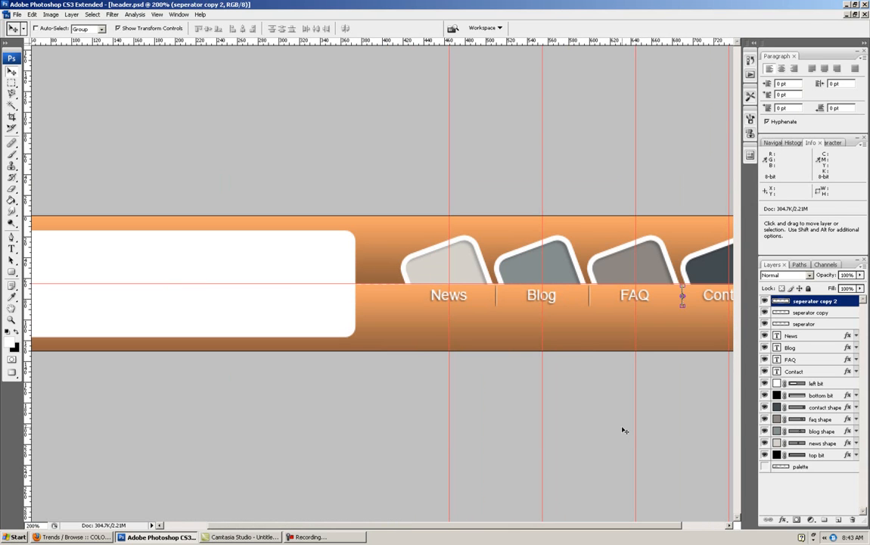
pyautogui.moveTo(674, 422); pyautogui.dragTo(583, 414)
pyautogui.hotkey('ctrl', 'z')
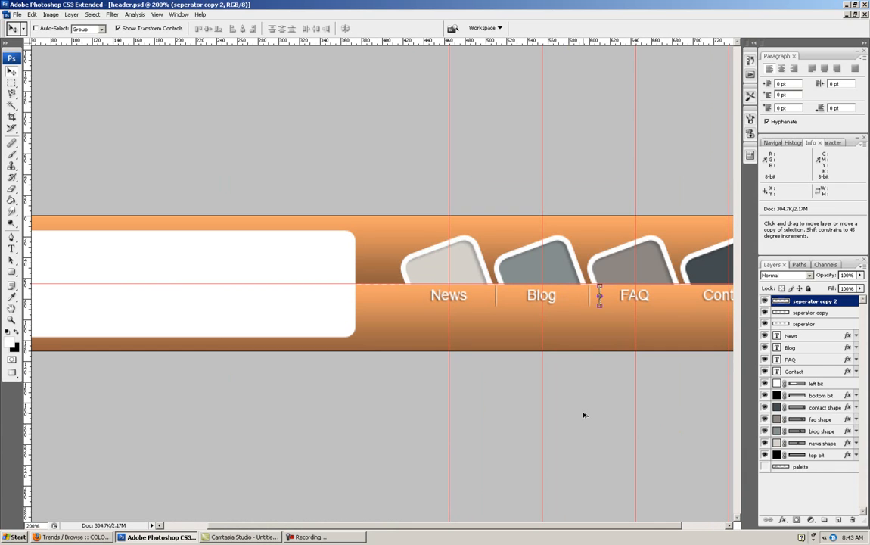
pyautogui.hotkey('ctrl', 'alt', 'z')
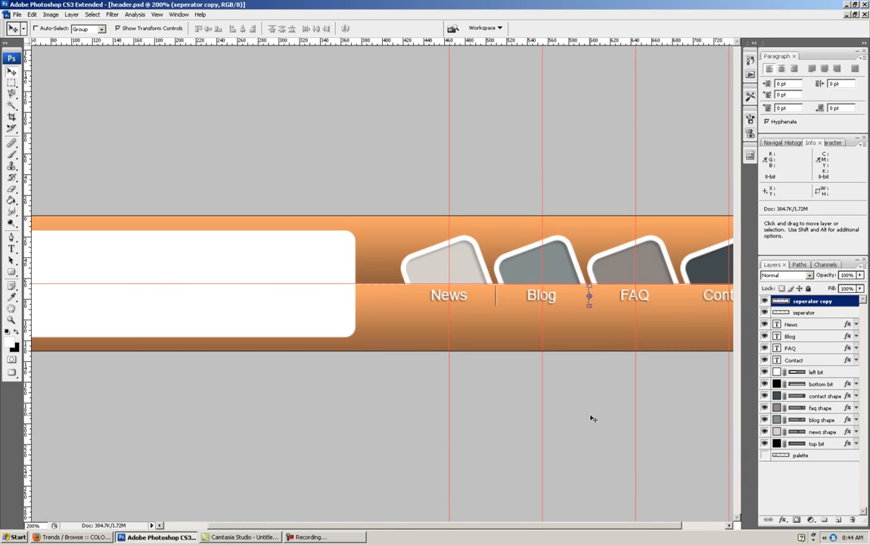
# - Duplicate the Blog–FAQ separator line and shift the copy horizontally to midway between the FAQ and Contact labels
pyautogui.hscroll(3, 564, 525)
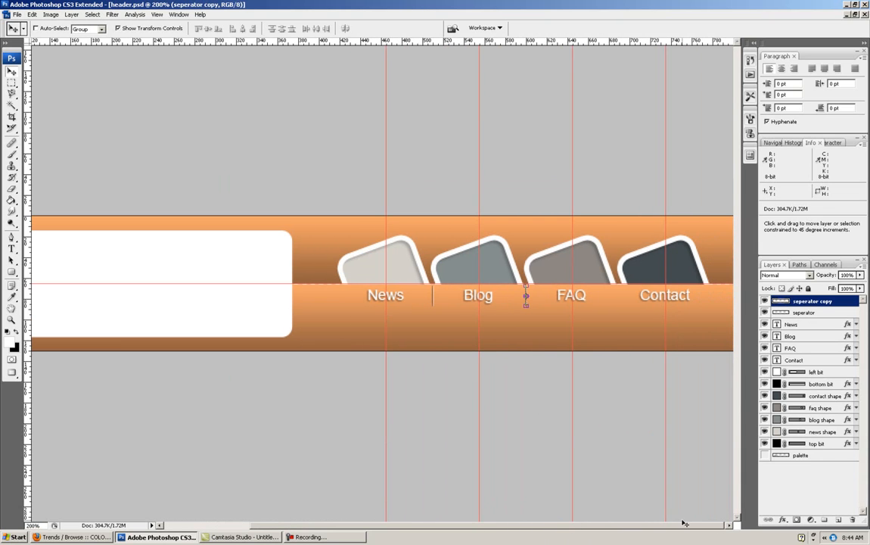
pyautogui.hotkey('shift', 'alt', 'Right')
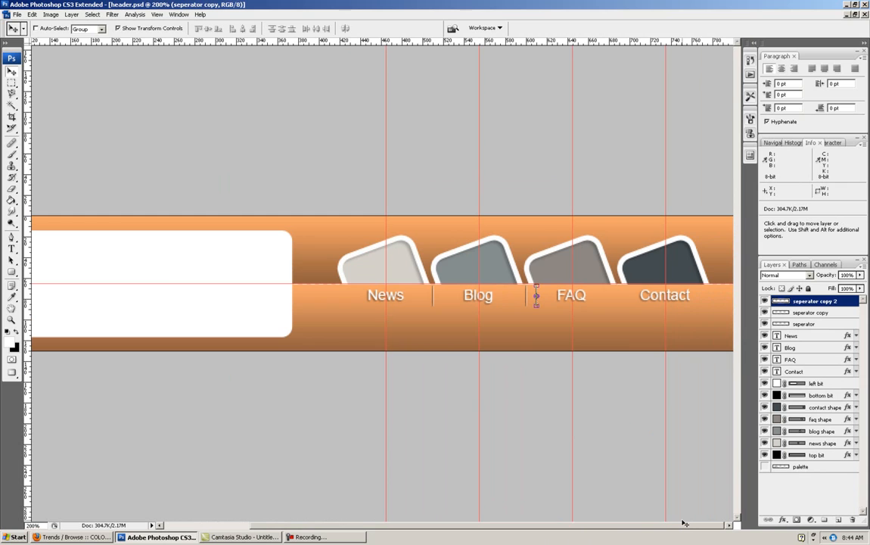
pyautogui.hotkey('shift', 'Right')
pyautogui.hotkey('shift', 'Right')
pyautogui.hotkey('shift', 'Right')
pyautogui.hotkey('shift', 'Right')
pyautogui.hotkey('shift', 'Right')
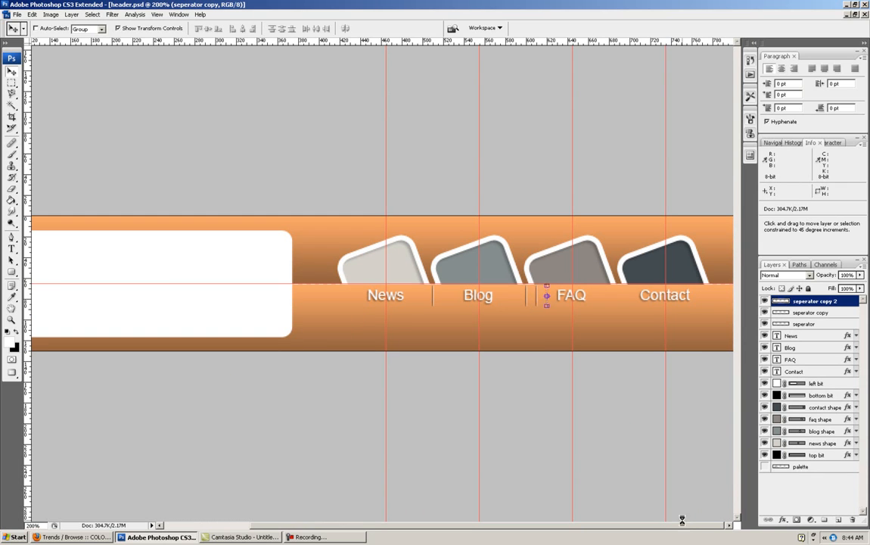
pyautogui.hotkey('shift', 'Right')
pyautogui.hotkey('shift', 'Right')
pyautogui.hotkey('shift', 'Right')
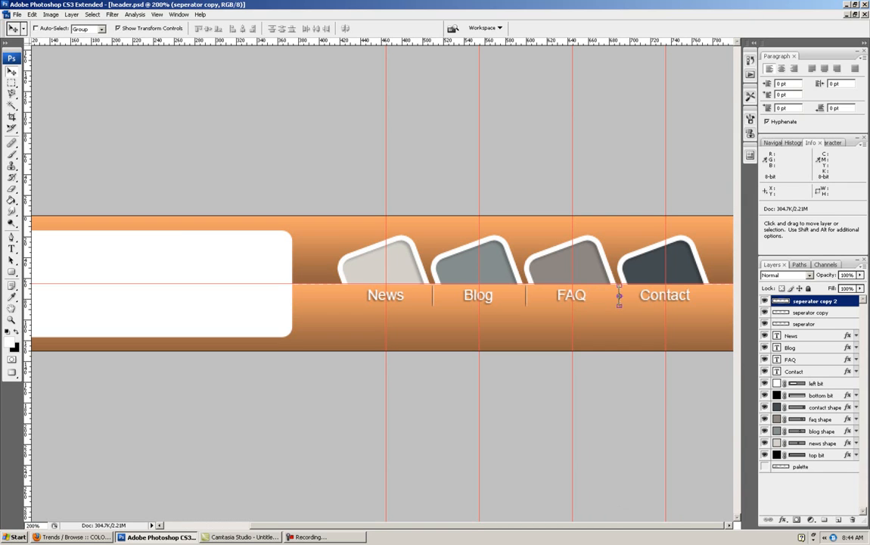
# - Add the text "Header Tutorial" in black 30 pt Arial inside the white logo box
pyautogui.moveTo(44, 525); pyautogui.dragTo(6, 525)
pyautogui.write('140')
pyautogui.press('Return')
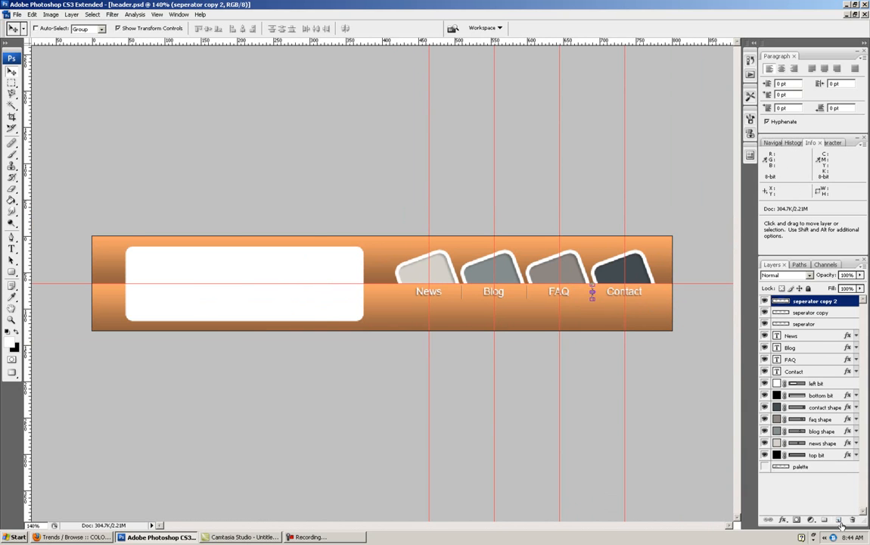
pyautogui.click(12, 248)
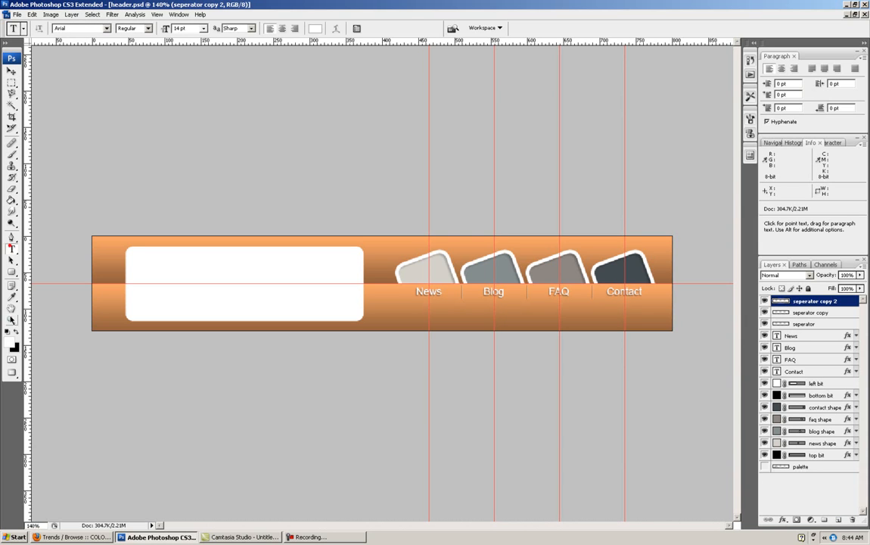
pyautogui.click(6, 330)
pyautogui.click(157, 266)
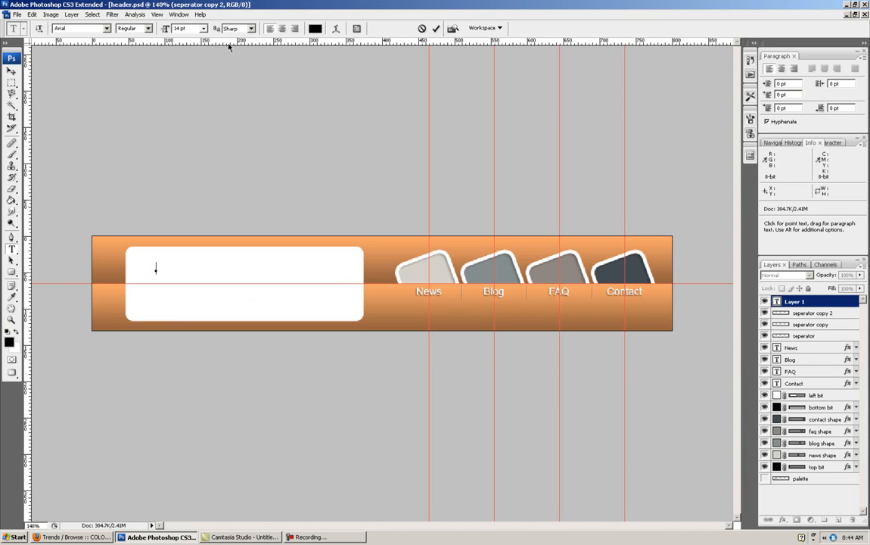
pyautogui.click(202, 28)
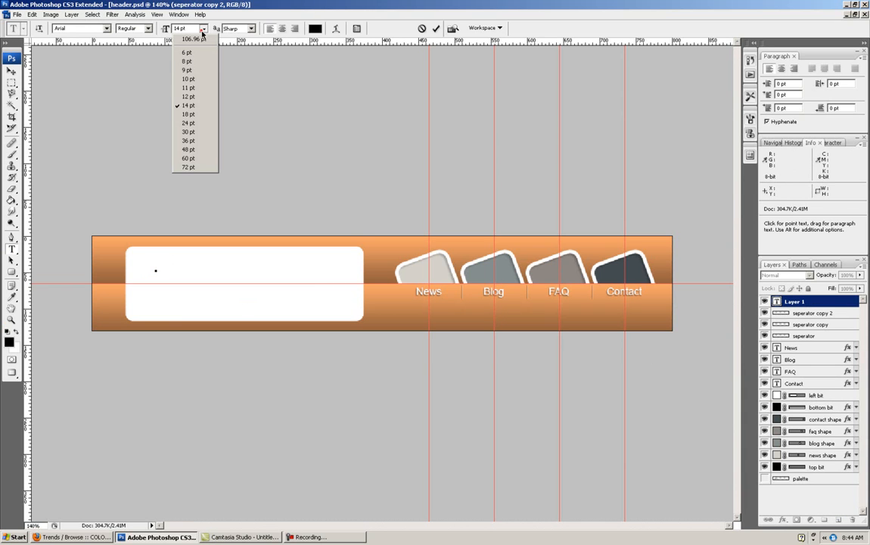
pyautogui.click(188, 133)
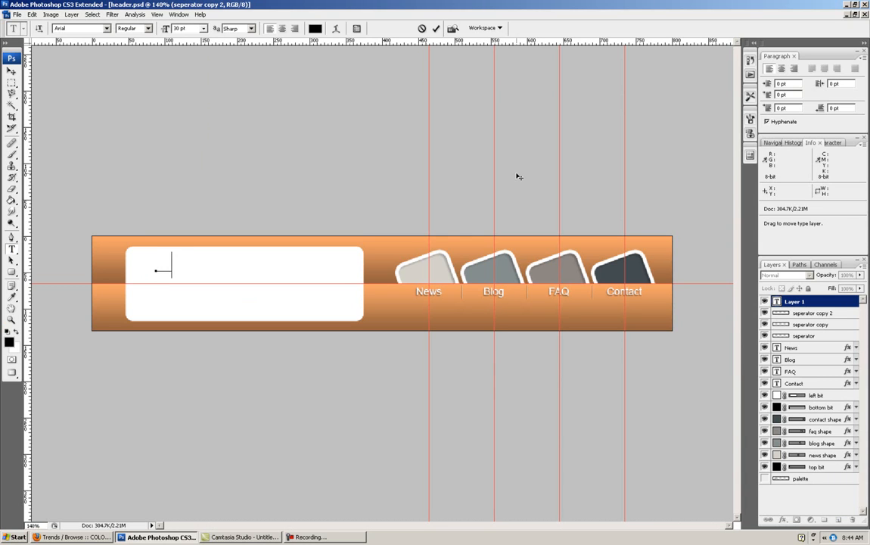
pyautogui.write('Header')
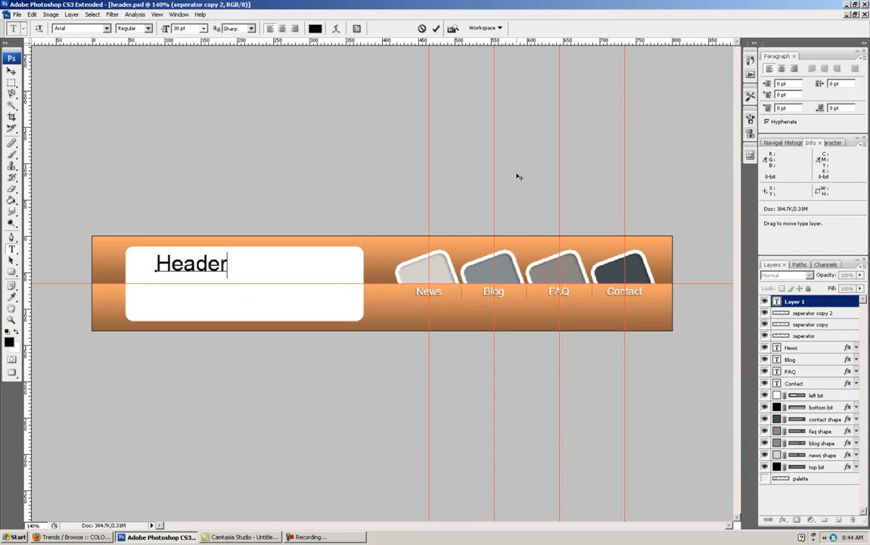
pyautogui.write(' Tutorial')
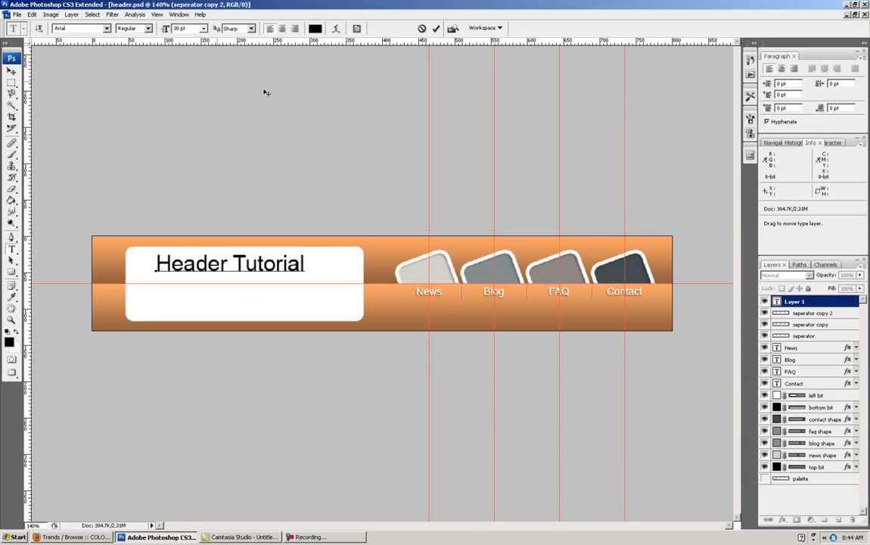
# - Scale the Header Tutorial text proportionally to about 145% and position it across the upper part of the white box
pyautogui.click(11, 70)
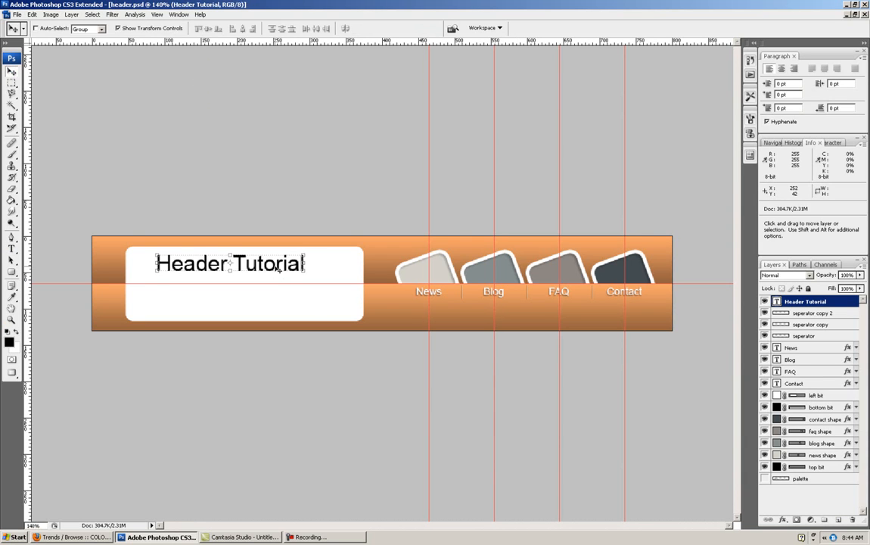
pyautogui.moveTo(272, 264); pyautogui.dragTo(275, 267)
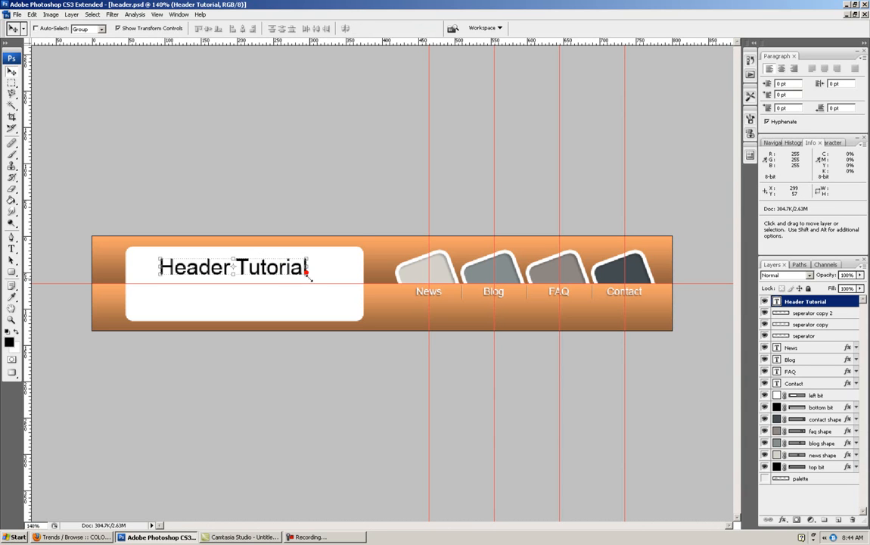
pyautogui.hotkey('ctrl', 't')
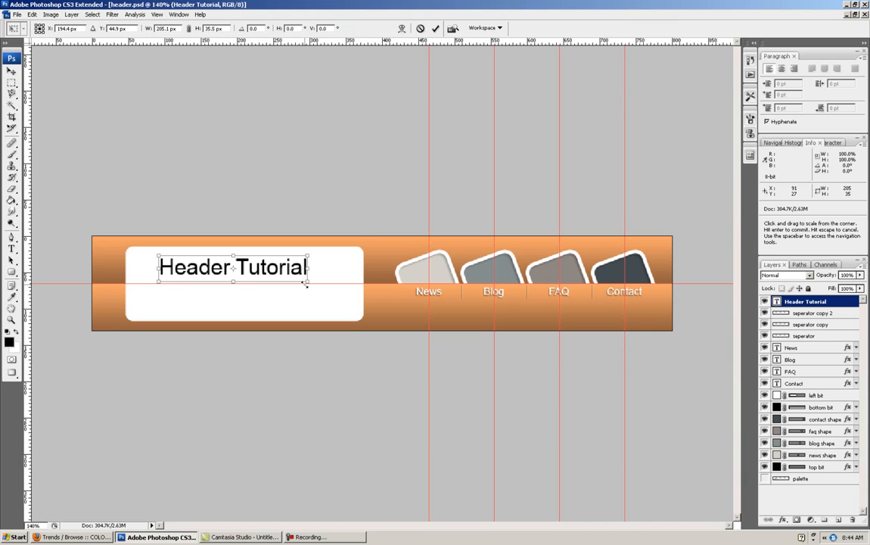
pyautogui.moveTo(307, 282); pyautogui.dragTo(349, 308)
pyautogui.moveTo(318, 277); pyautogui.dragTo(348, 293)
pyautogui.moveTo(295, 273); pyautogui.dragTo(301, 269)
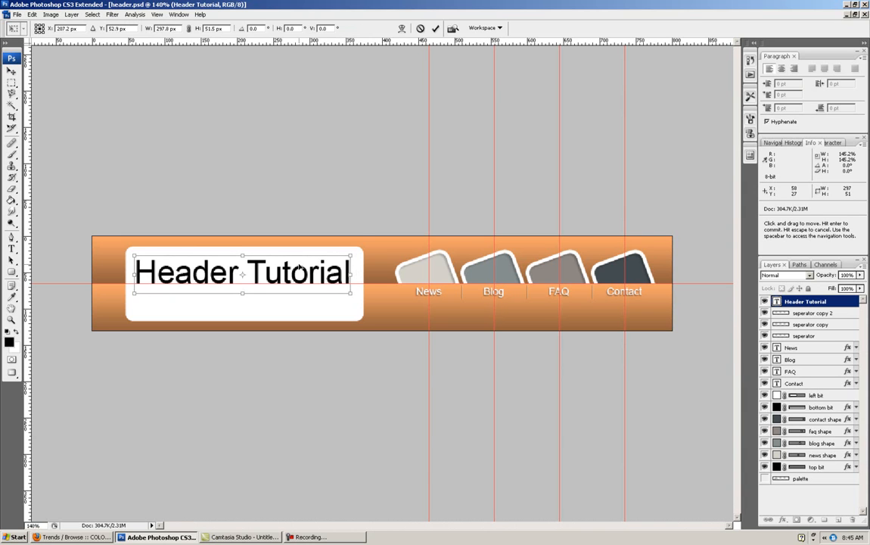
pyautogui.press('Return')
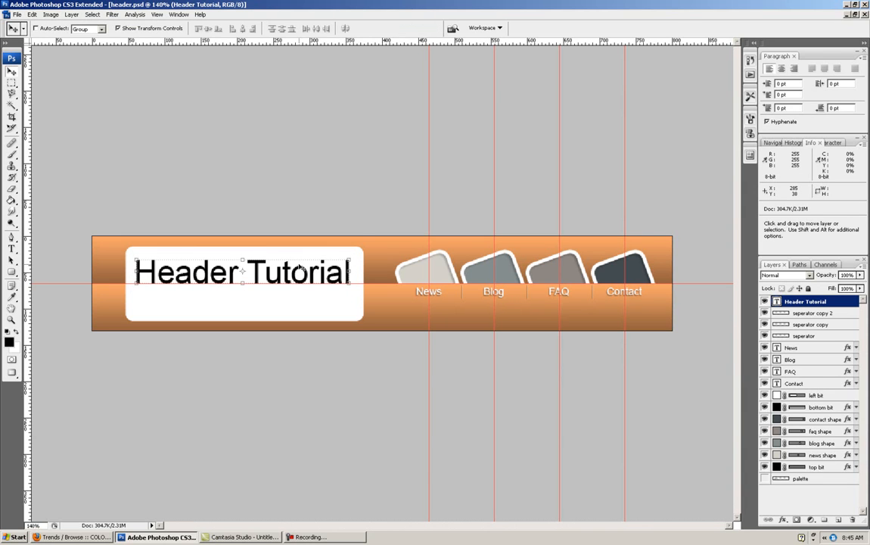
# - Duplicate the Header Tutorial text layer under its default name and flip the copy vertically
pyautogui.rightClick(838, 303)
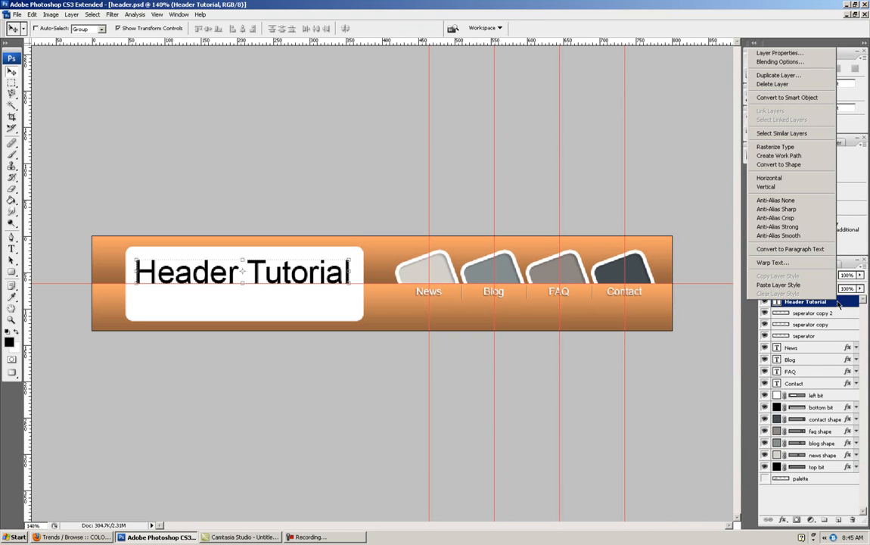
pyautogui.click(766, 78)
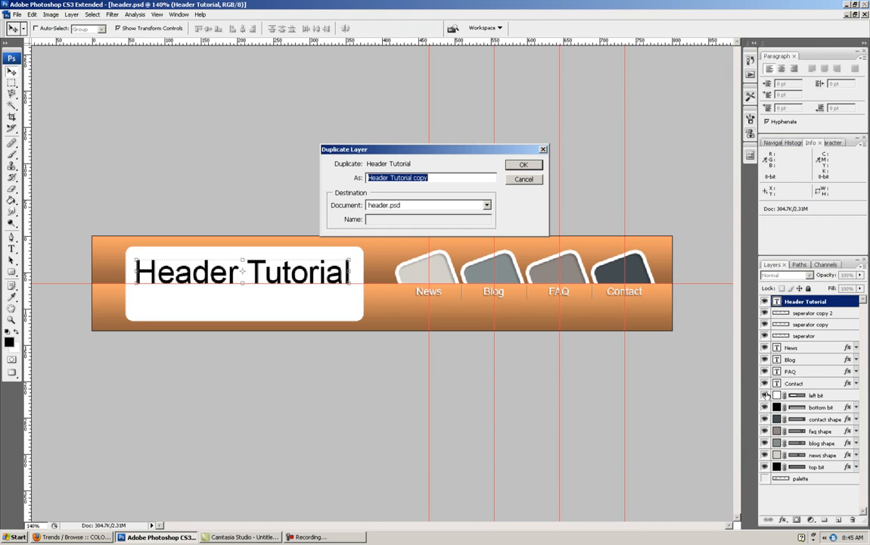
pyautogui.click(522, 165)
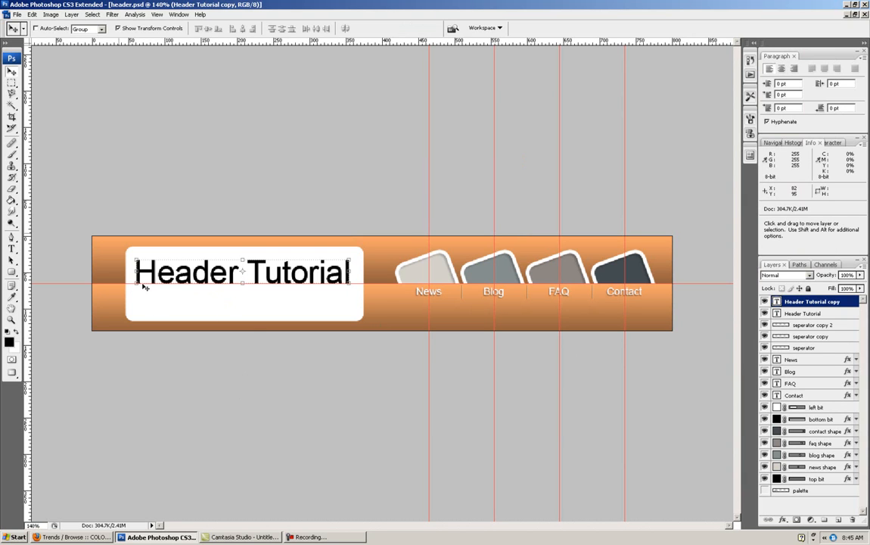
pyautogui.click(33, 15)
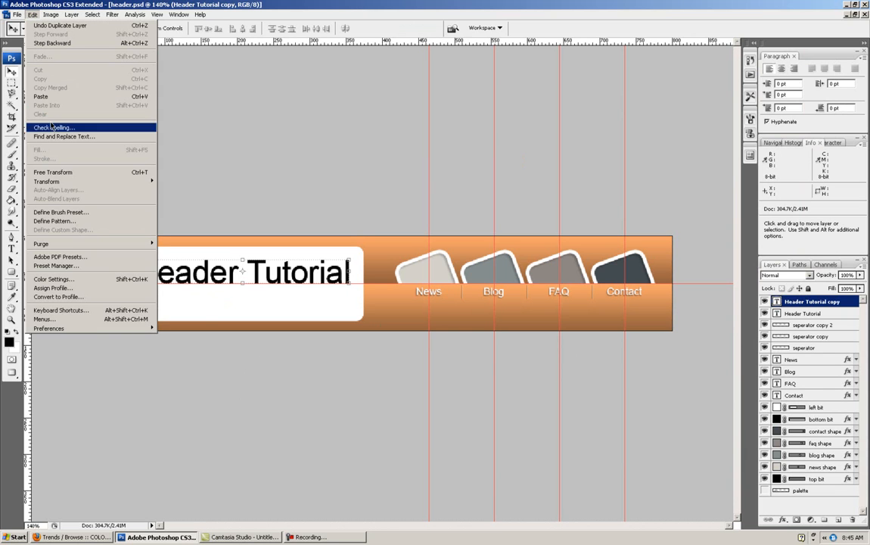
pyautogui.moveTo(60, 184)
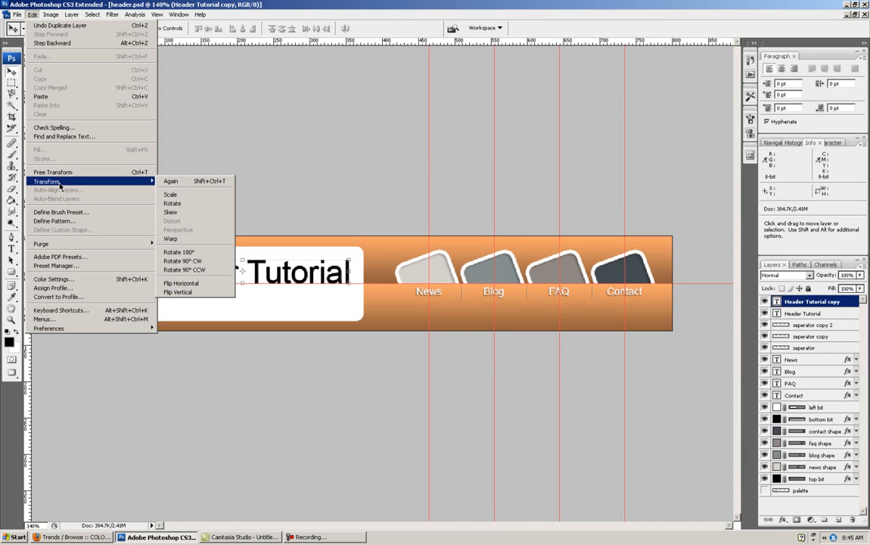
pyautogui.click(177, 292)
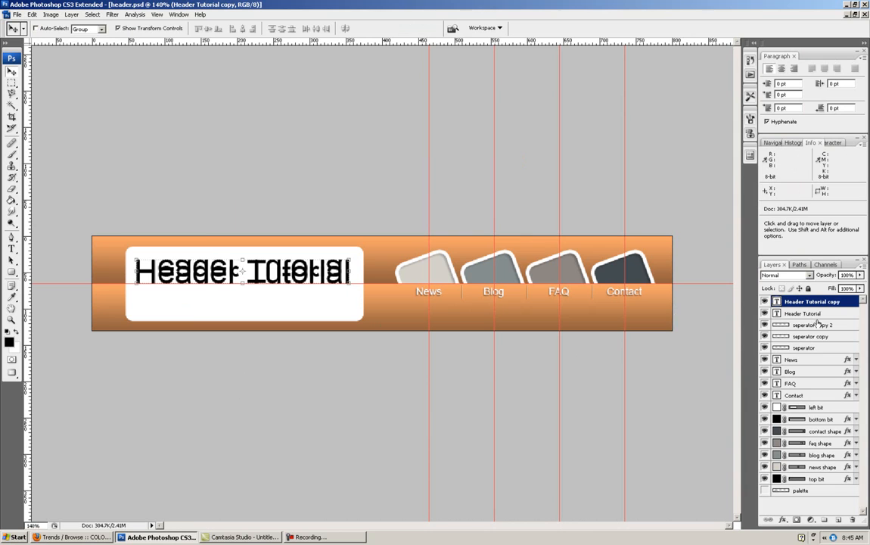
# - Move the flipped text copy straight down beneath the original title so it forms a mirror reflection
pyautogui.press('shift')
pyautogui.hotkey('shift', 'Down')
pyautogui.hotkey('shift', 'Down')
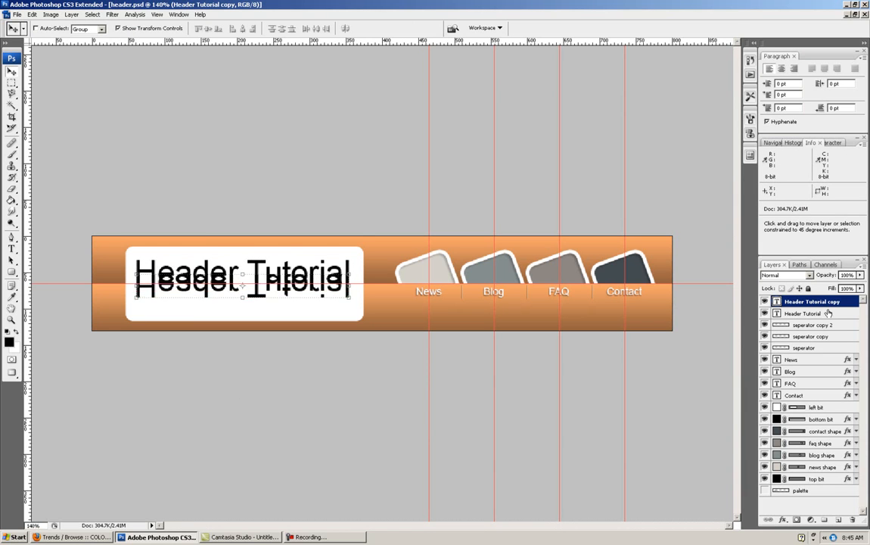
pyautogui.press('Up')
pyautogui.press('Up')
pyautogui.press('Up')
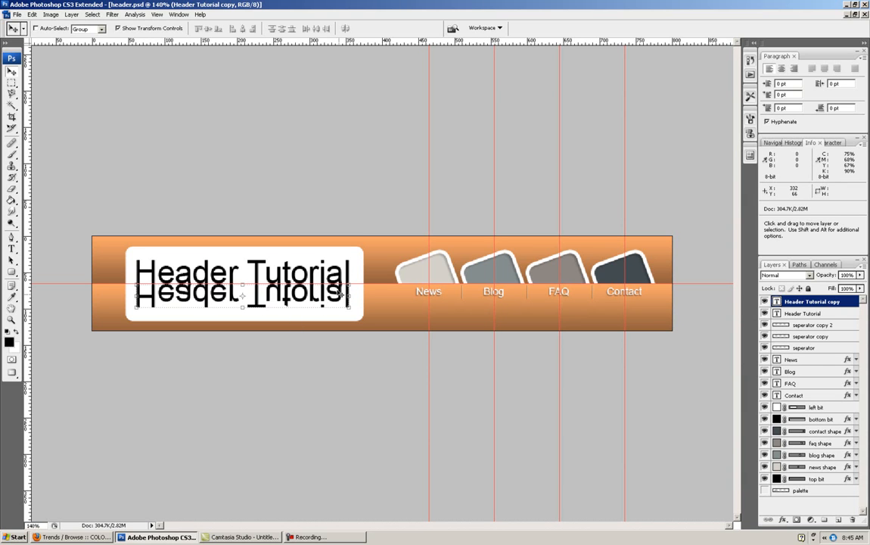
# - Add a linear Gradient Overlay to the flipped text copy, running from white to black with the colour midpoint at 85%
pyautogui.rightClick(809, 305)
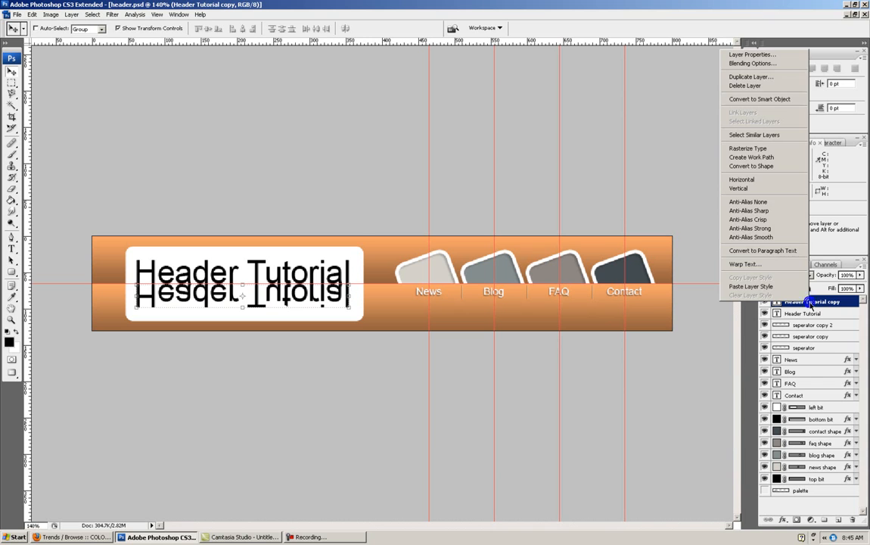
pyautogui.click(753, 64)
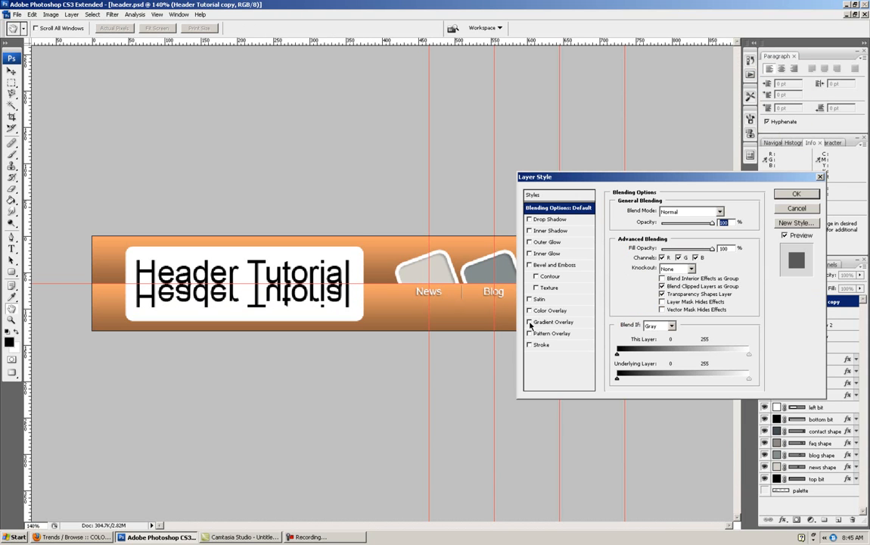
pyautogui.click(529, 323)
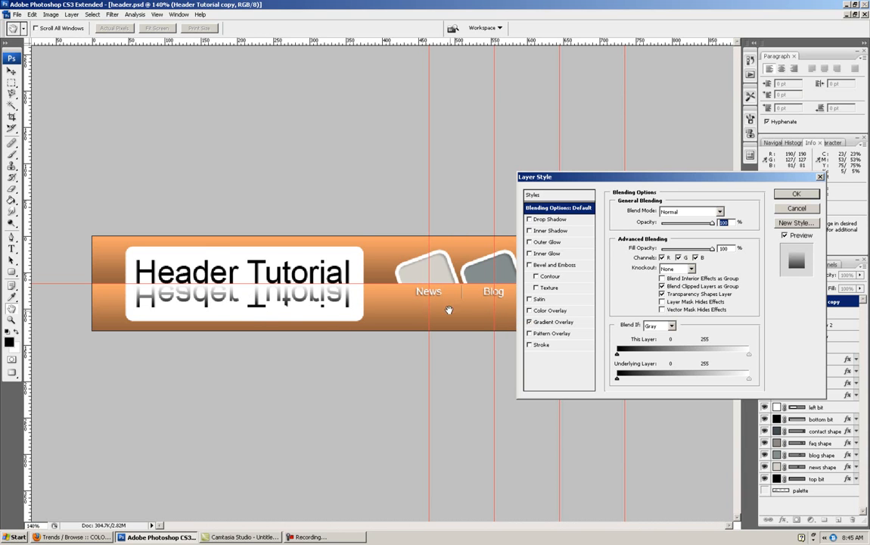
pyautogui.click(579, 323)
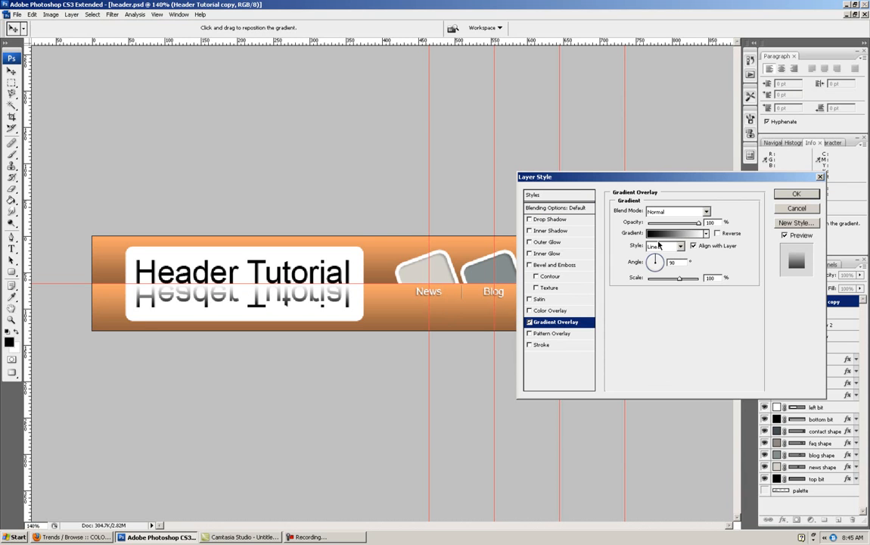
pyautogui.click(663, 235)
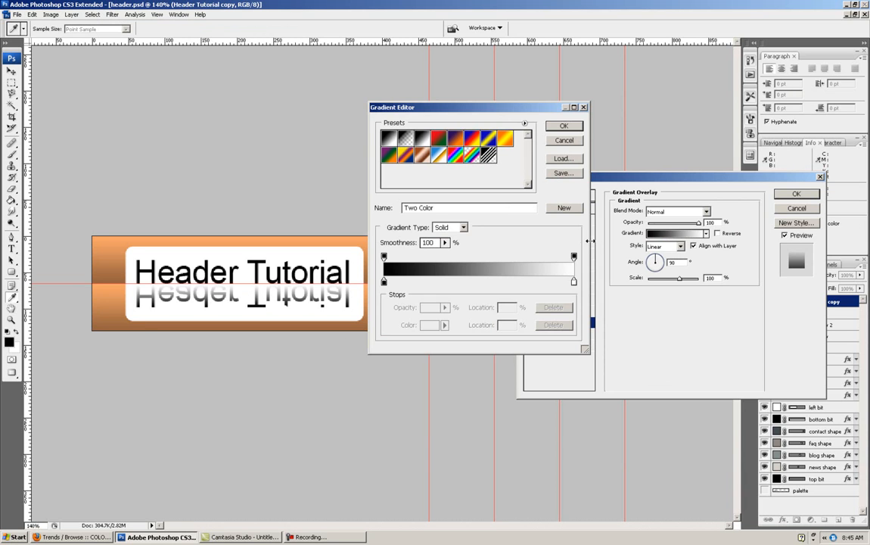
pyautogui.moveTo(384, 282); pyautogui.dragTo(503, 282)
pyautogui.moveTo(574, 284); pyautogui.dragTo(384, 282)
pyautogui.moveTo(504, 283); pyautogui.dragTo(574, 282)
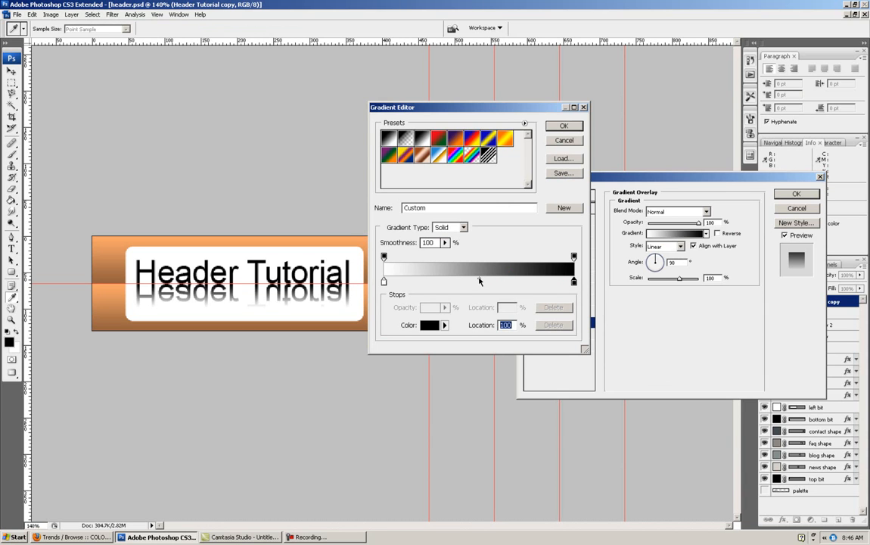
pyautogui.moveTo(480, 282); pyautogui.dragTo(545, 282)
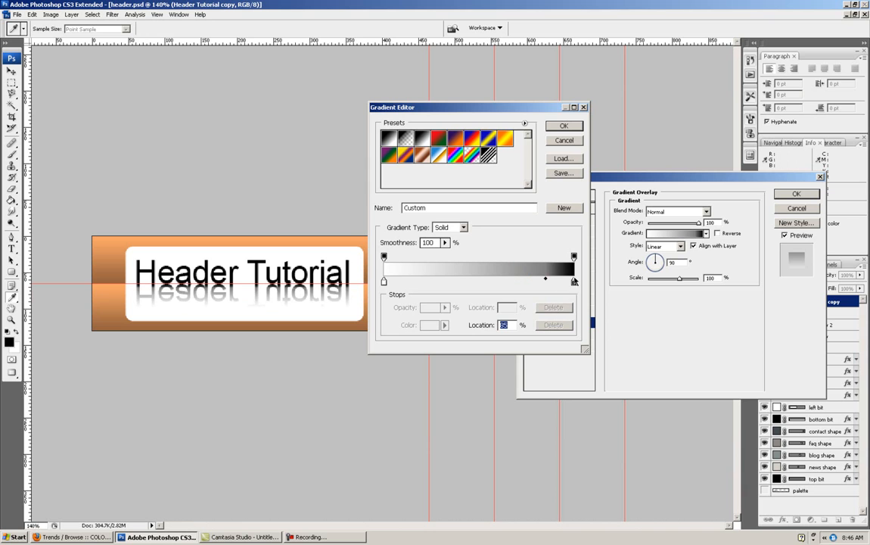
# - Change the gradient's black end stop to mid grey #818080 and apply the layer style to the reflected text
pyautogui.doubleClick(574, 282)
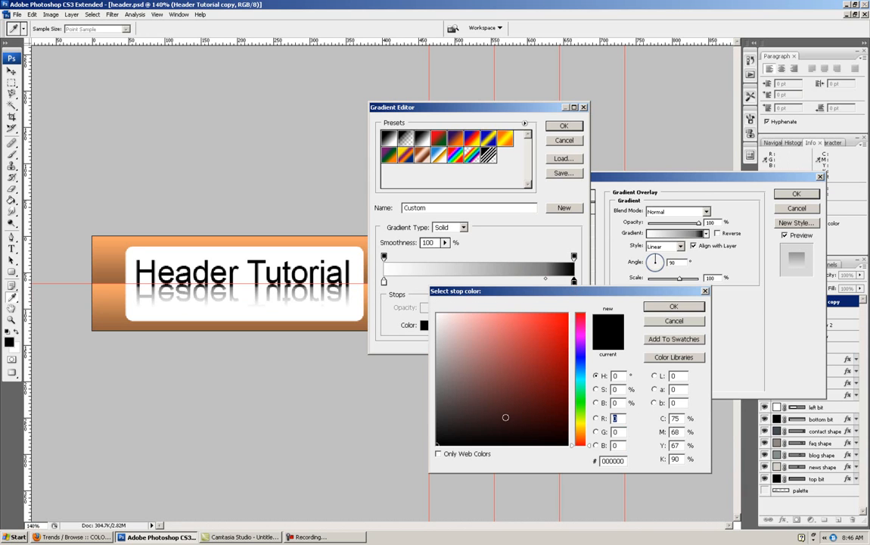
pyautogui.moveTo(436, 424); pyautogui.dragTo(436, 379)
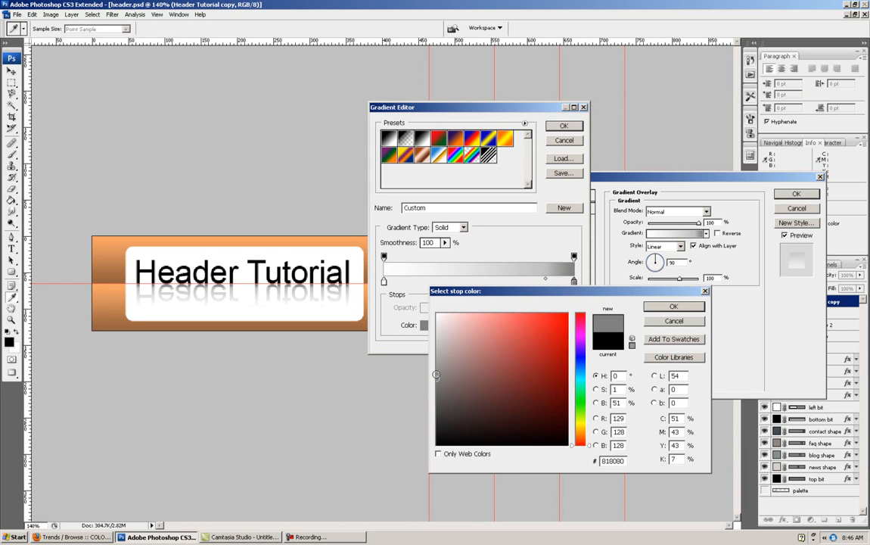
pyautogui.click(675, 307)
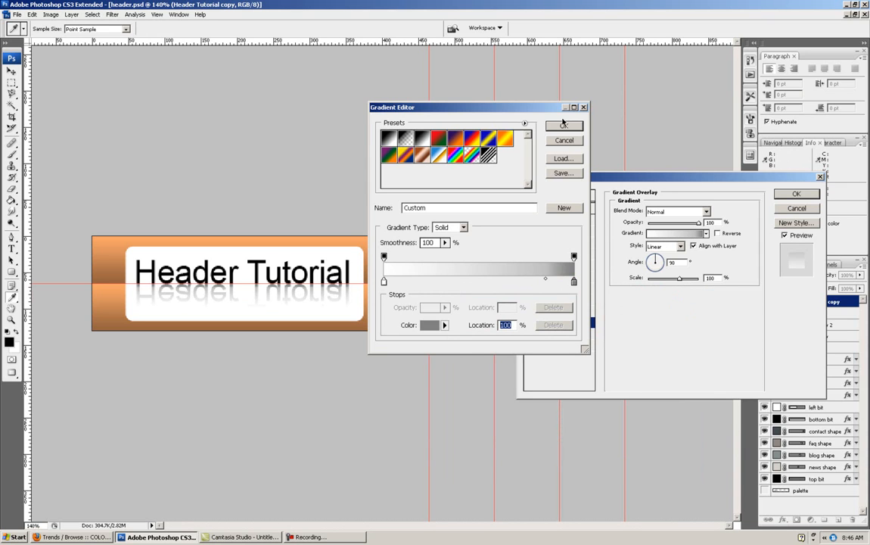
pyautogui.click(564, 125)
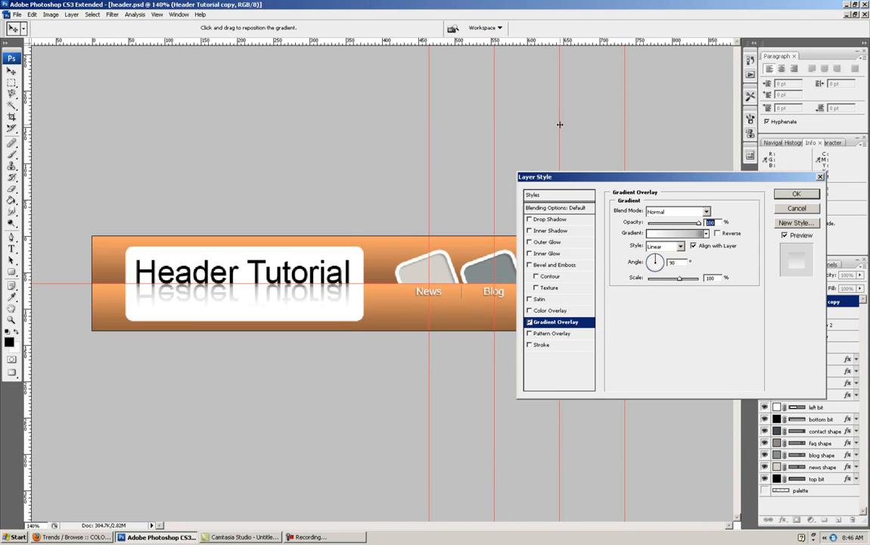
pyautogui.click(792, 196)
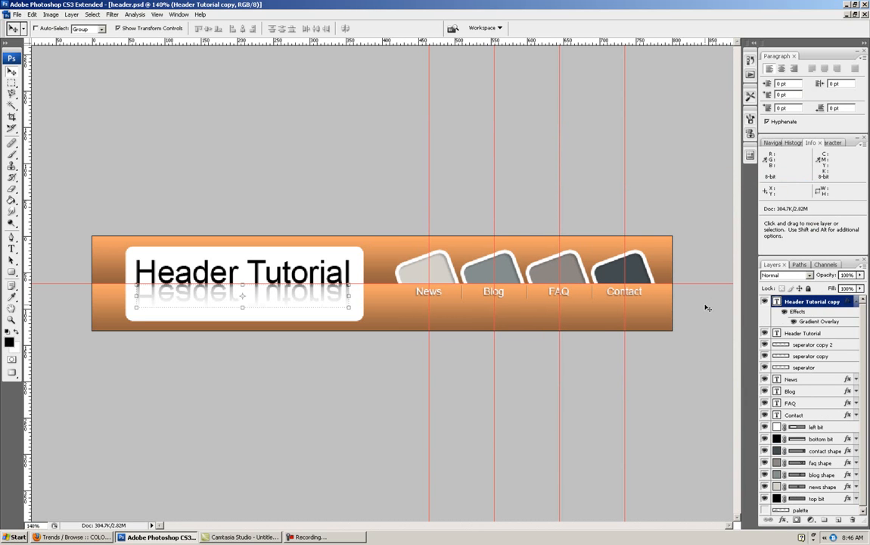
# - Move the original Header Tutorial layer above its reflected copy in the layer stack
pyautogui.click(856, 301)
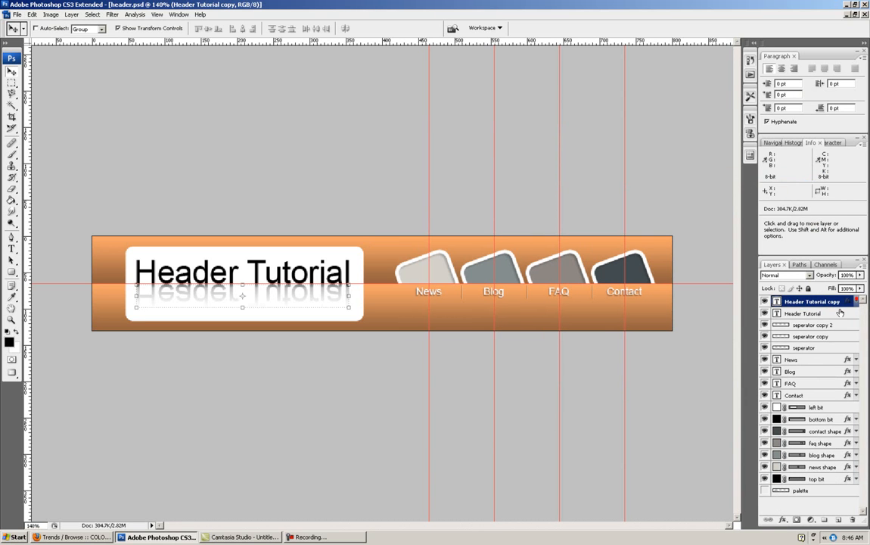
pyautogui.click(823, 315)
pyautogui.moveTo(822, 316); pyautogui.dragTo(813, 306)
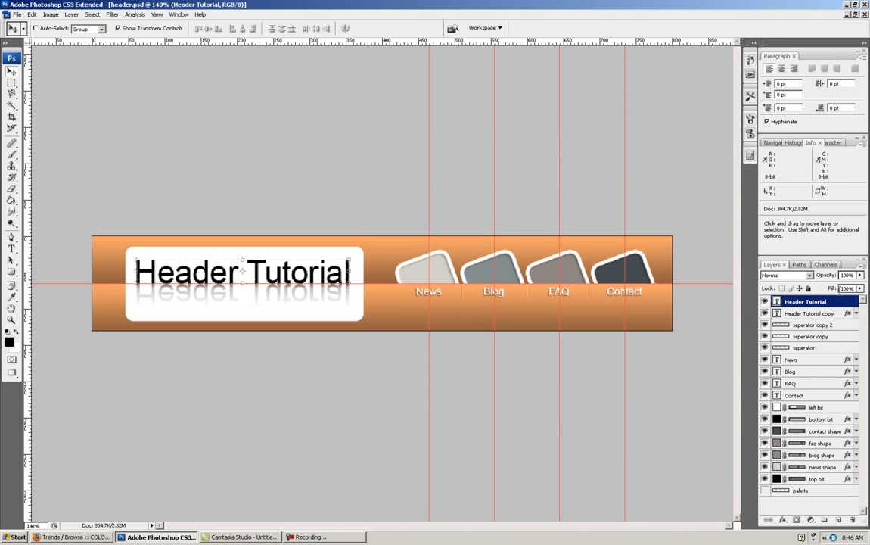
# - Enable a Bevel and Emboss effect on the original Header Tutorial text layer and open its settings
pyautogui.rightClick(833, 302)
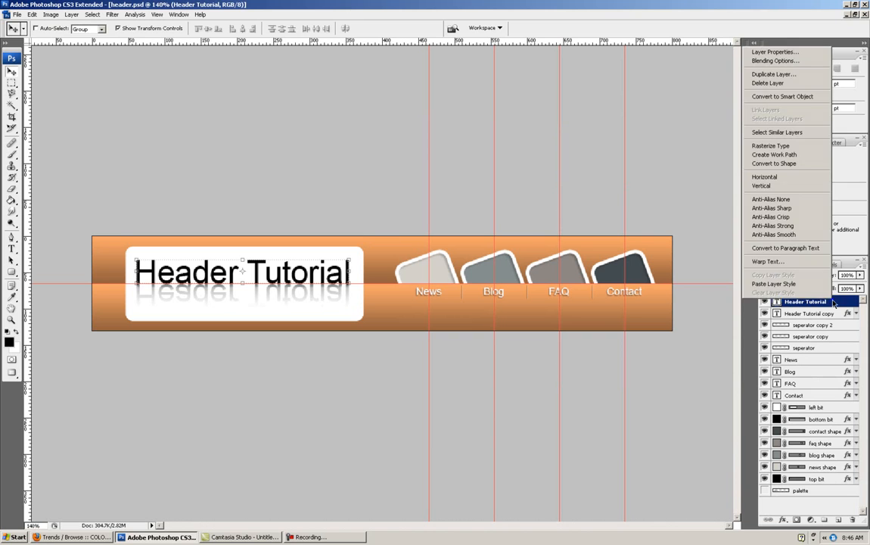
pyautogui.click(774, 60)
pyautogui.click(530, 265)
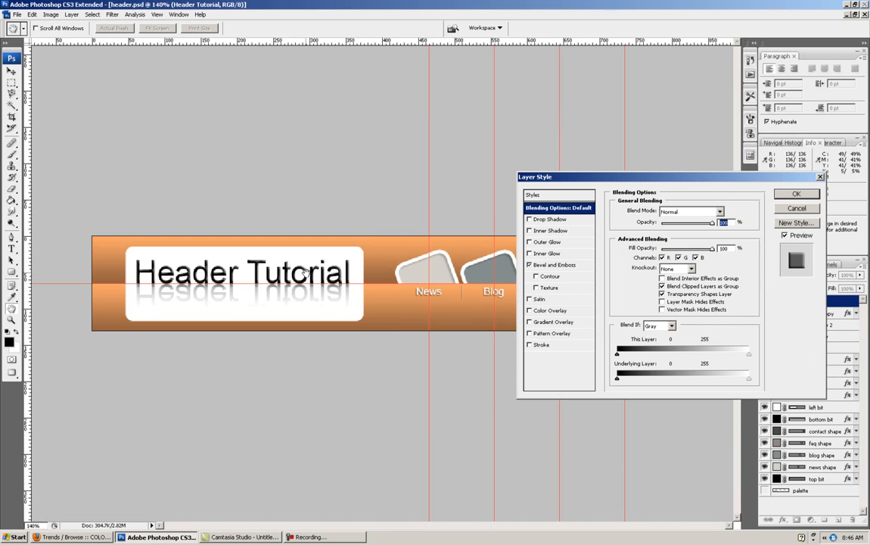
pyautogui.click(538, 265)
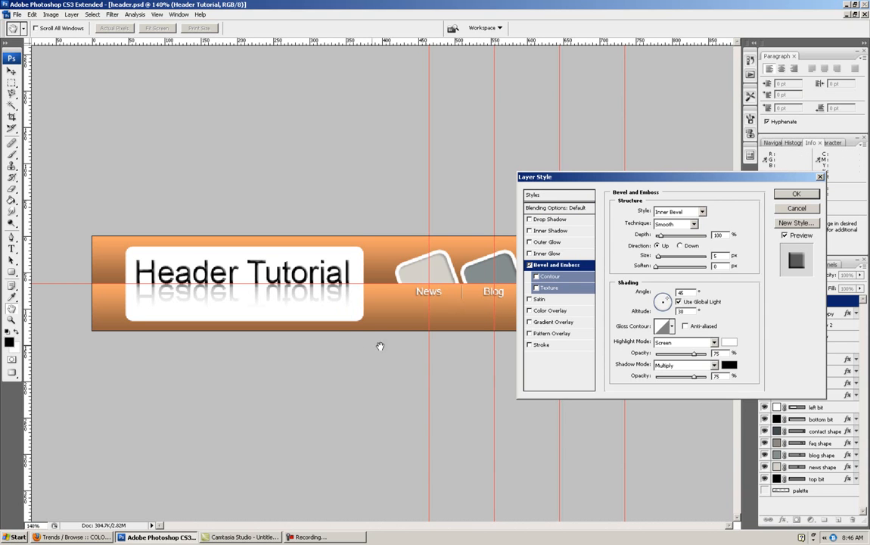
# - Try a bevel highlight opacity of 25% and a shadow opacity of 52% on the title text
pyautogui.moveTo(723, 354); pyautogui.dragTo(709, 378)
pyautogui.write('25')
pyautogui.write('52')
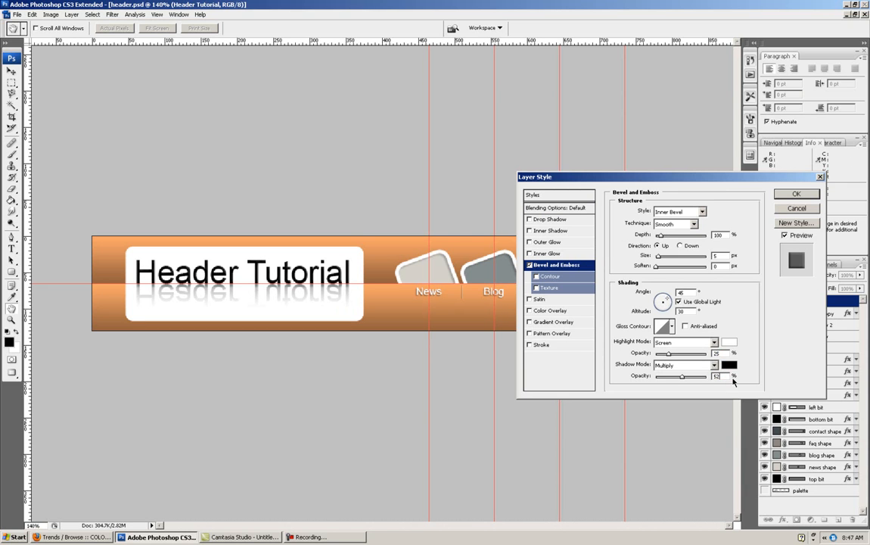
# - Set the title bevel's highlight and shadow opacities both to 35% and apply the layer style
pyautogui.moveTo(718, 353); pyautogui.dragTo(688, 377)
pyautogui.write('3535')
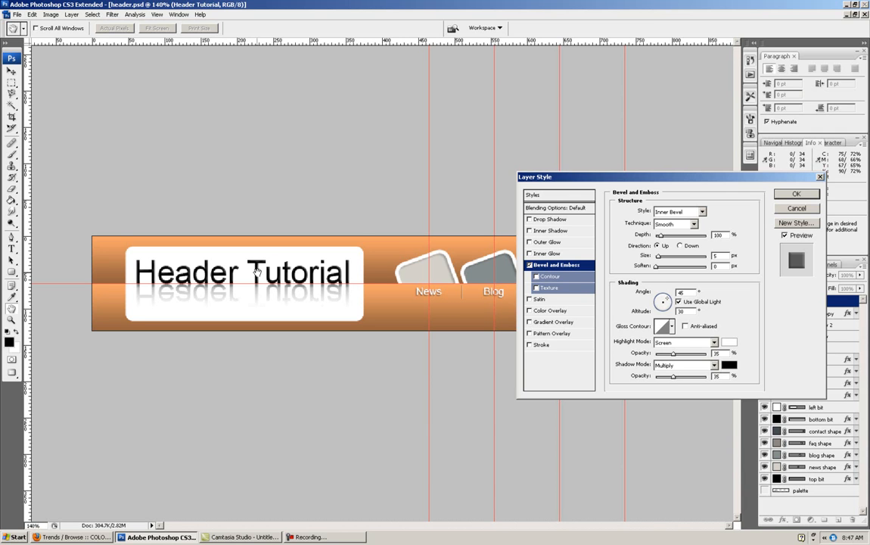
pyautogui.click(796, 195)
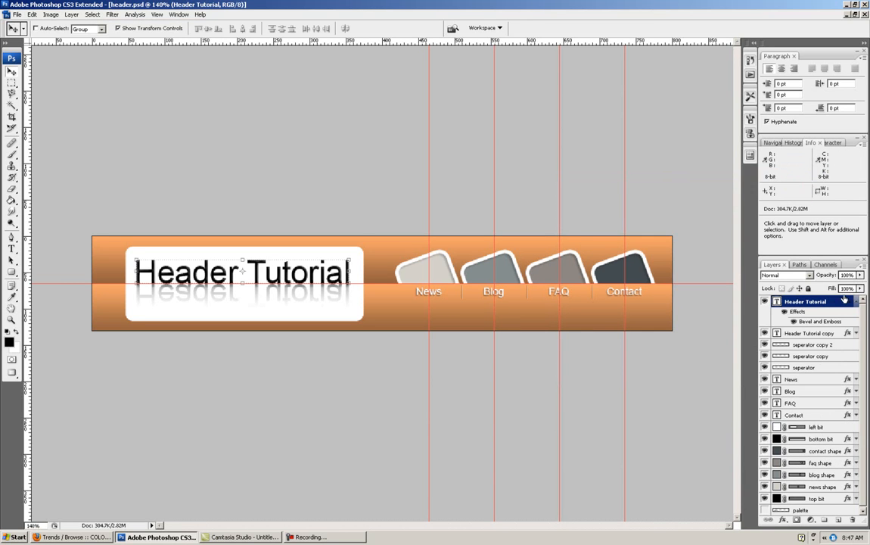
pyautogui.click(855, 301)
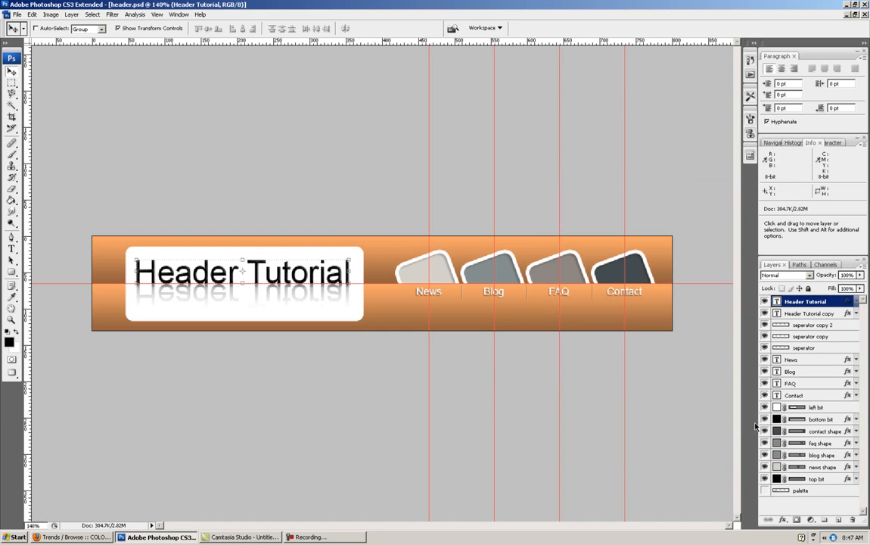
# - Enable a Drop Shadow effect on the left bit layer, the white logo box, and open its settings
pyautogui.click(832, 407)
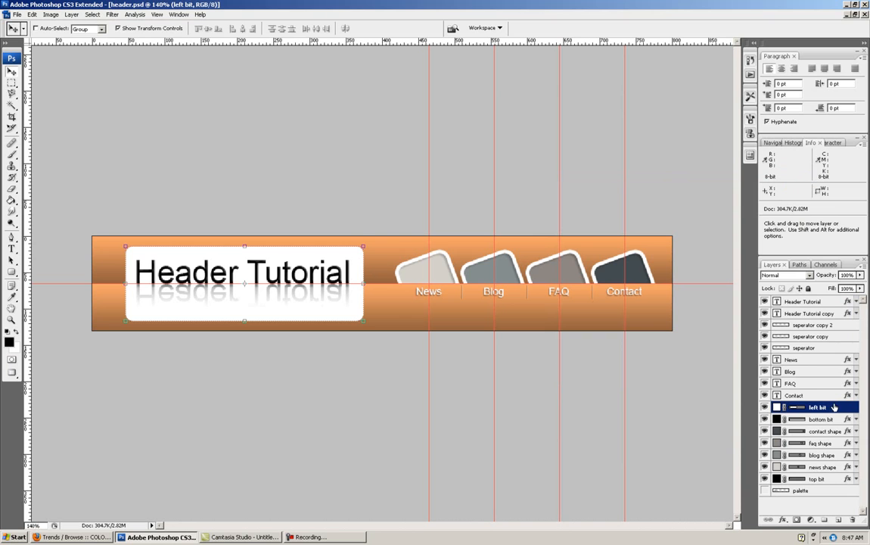
pyautogui.rightClick(834, 408)
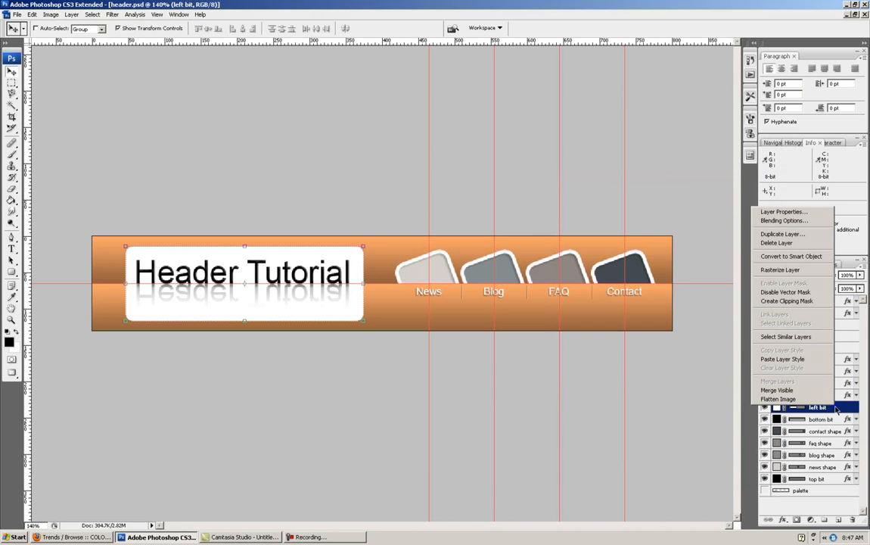
pyautogui.click(772, 220)
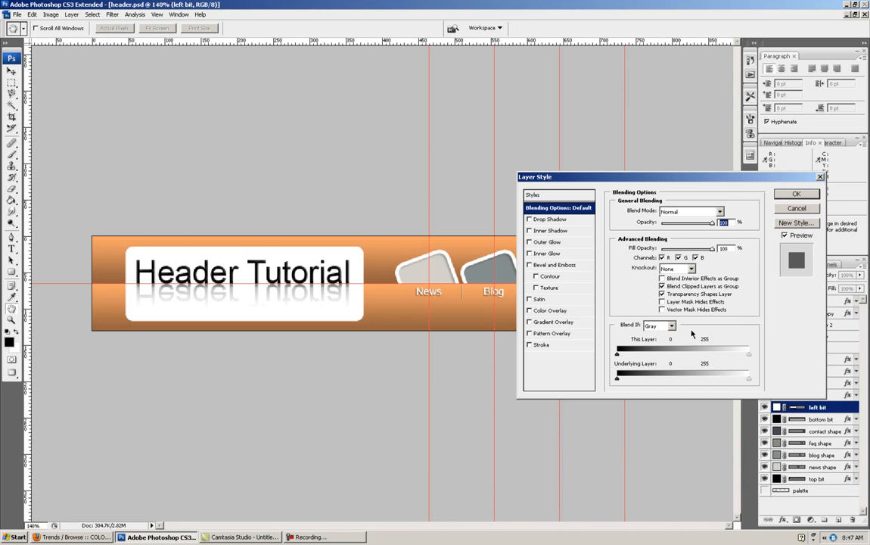
pyautogui.click(529, 220)
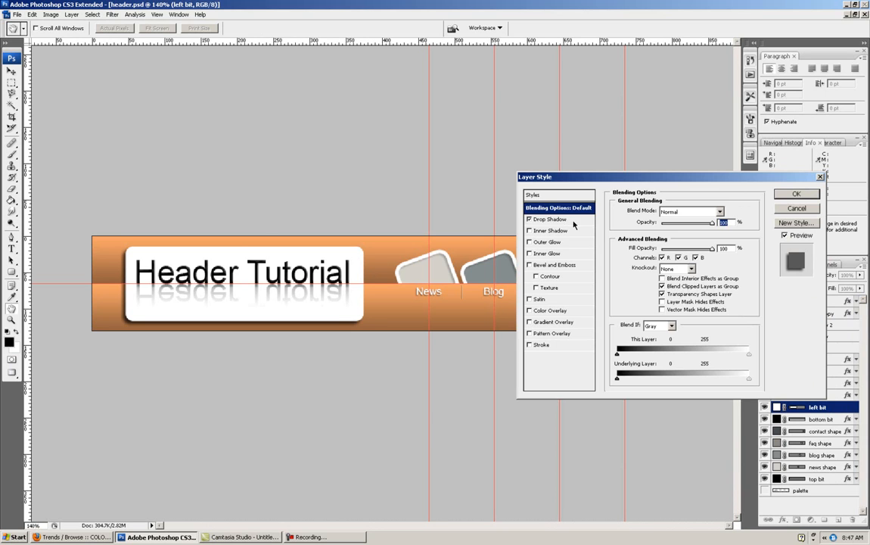
pyautogui.click(560, 220)
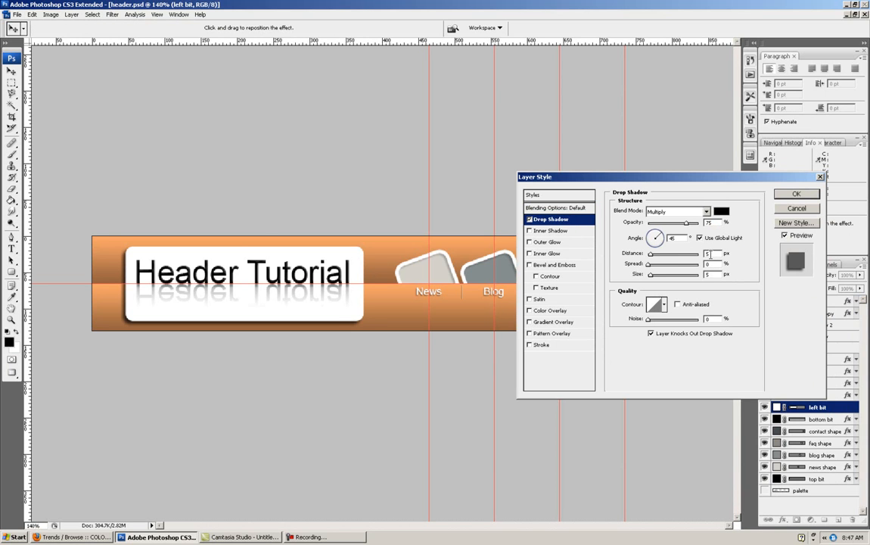
# - Set the logo box's drop shadow to distance 3 px, spread 3%, size 3 px and opacity 50%, and apply it
pyautogui.moveTo(710, 254); pyautogui.dragTo(693, 276)
pyautogui.write('2')
pyautogui.write('2')
pyautogui.write('2')
pyautogui.write('3')
pyautogui.write('33')
pyautogui.click(712, 275)
pyautogui.press('BackSpace')
pyautogui.moveTo(714, 223); pyautogui.dragTo(681, 228)
pyautogui.write('50')
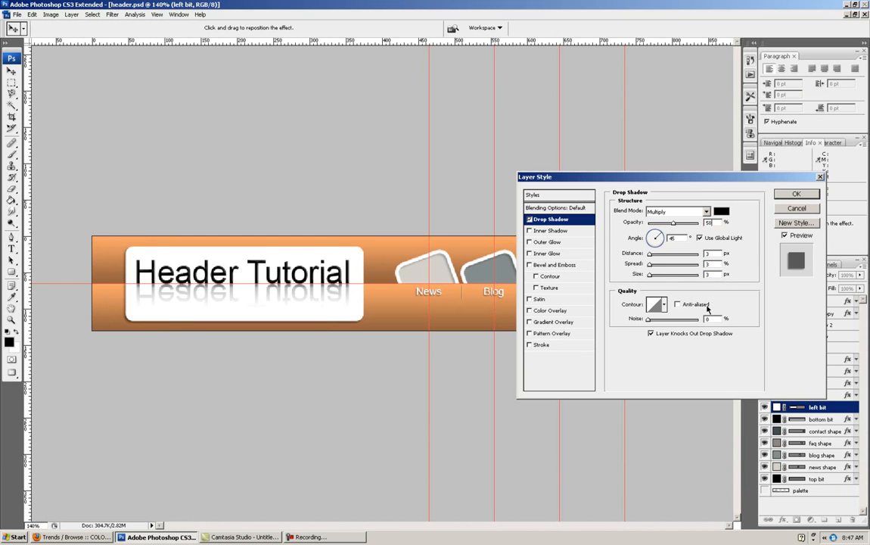
pyautogui.press('Return')
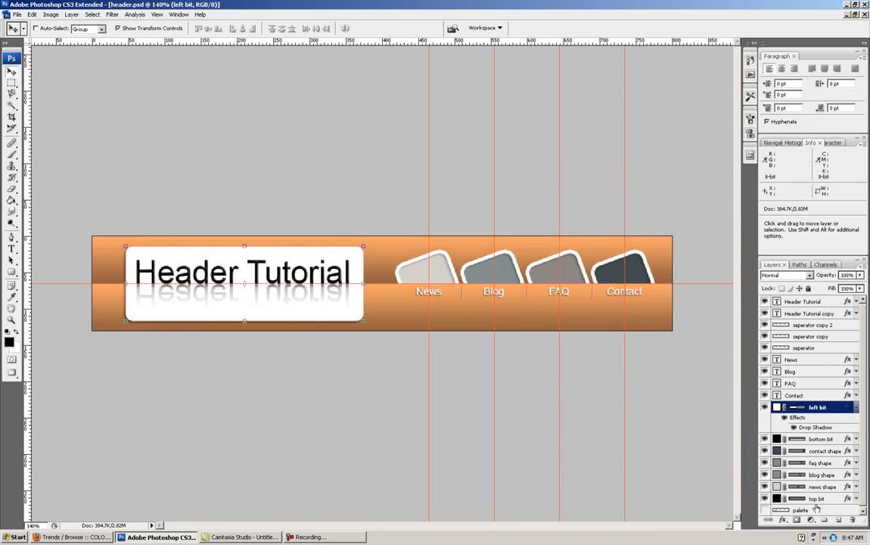
pyautogui.click(857, 408)
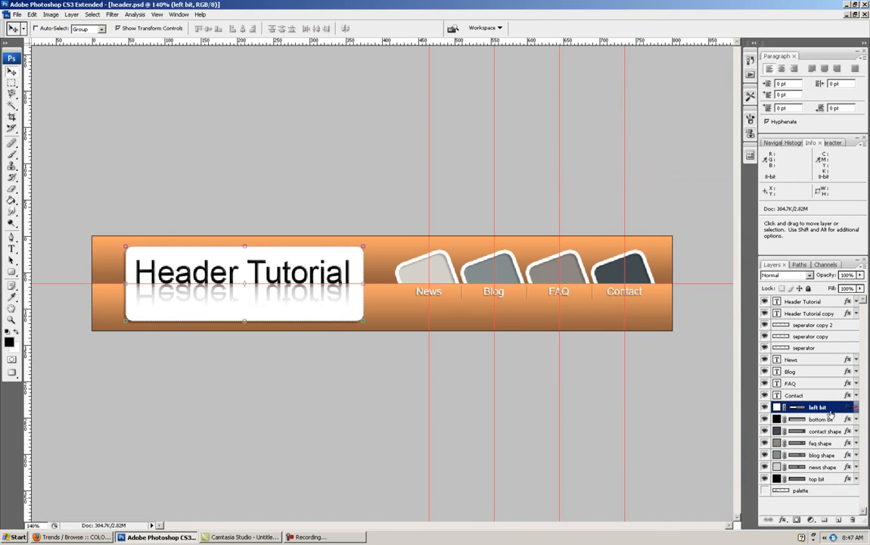
# - Clear all guides from the header document
pyautogui.click(156, 14)
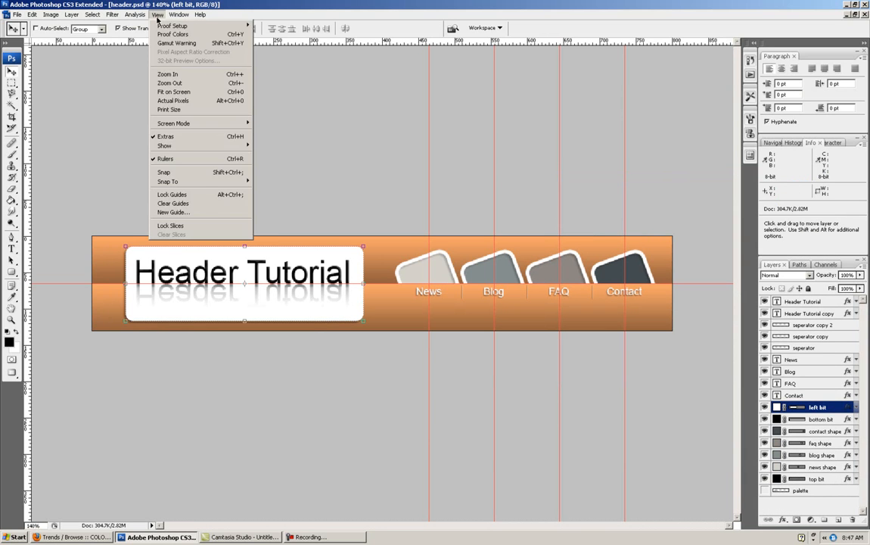
pyautogui.click(190, 204)
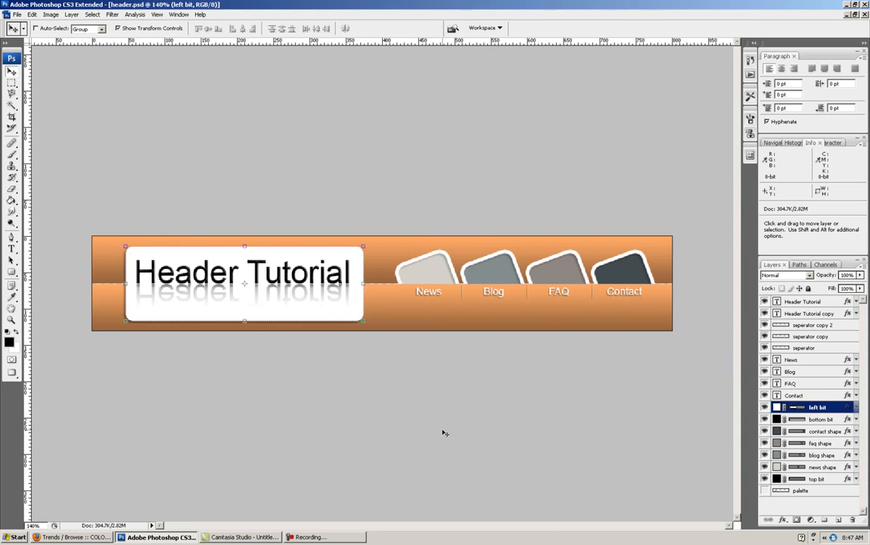
# - Examine the header design at 100%, 300% and 66.7% zoom, checking the overall layout and the bottom bit layer
pyautogui.hotkey('ctrl', '-')
pyautogui.hotkey('ctrl', 'h')
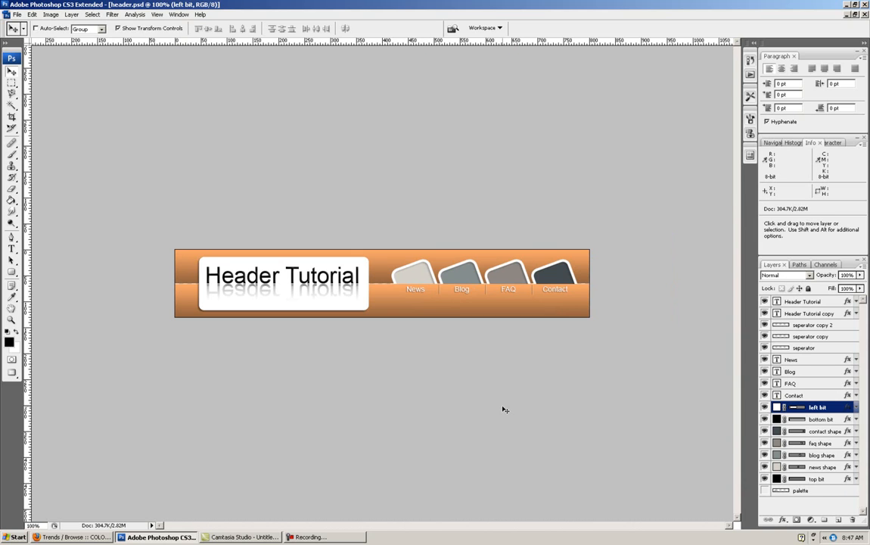
pyautogui.hotkey('ctrl', 'h')
pyautogui.click(823, 420)
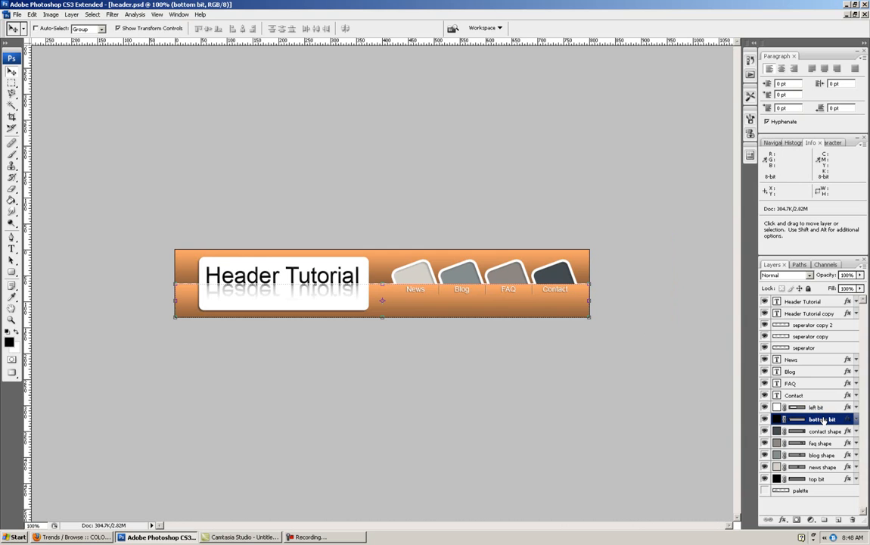
pyautogui.hotkey('ctrl', '+')
pyautogui.hotkey('ctrl', '+')
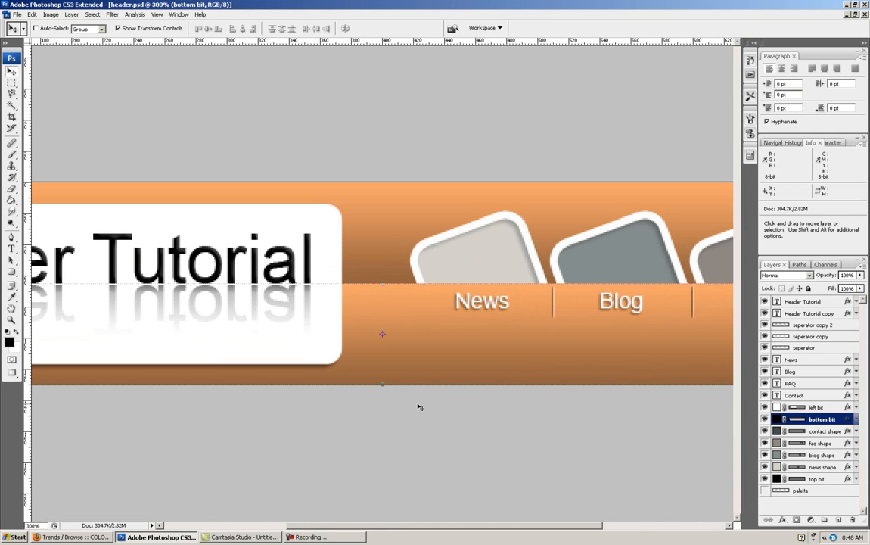
pyautogui.hotkey('ctrl', '-')
pyautogui.hotkey('ctrl', '-')
pyautogui.hotkey('ctrl', '-')
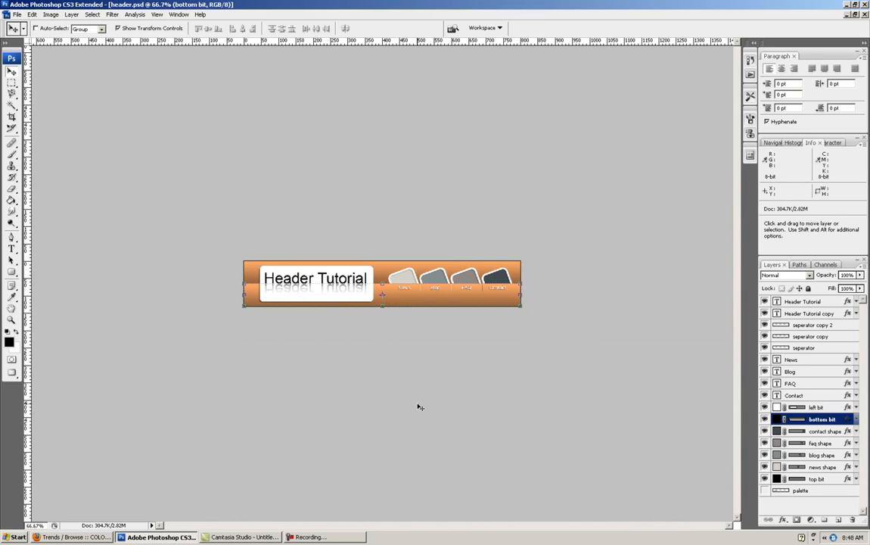
# - Start saving a copy of the header document to the Desktop and choose JPEG as its format
pyautogui.hotkey('ctrl', '+')
pyautogui.hotkey('ctrl', '+')
pyautogui.hotkey('ctrl', '-')
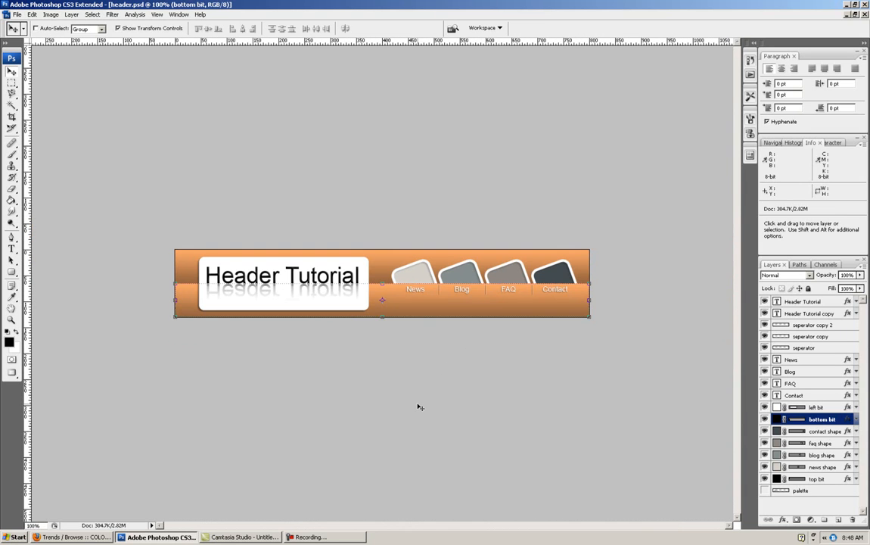
pyautogui.click(336, 190)
pyautogui.click(17, 15)
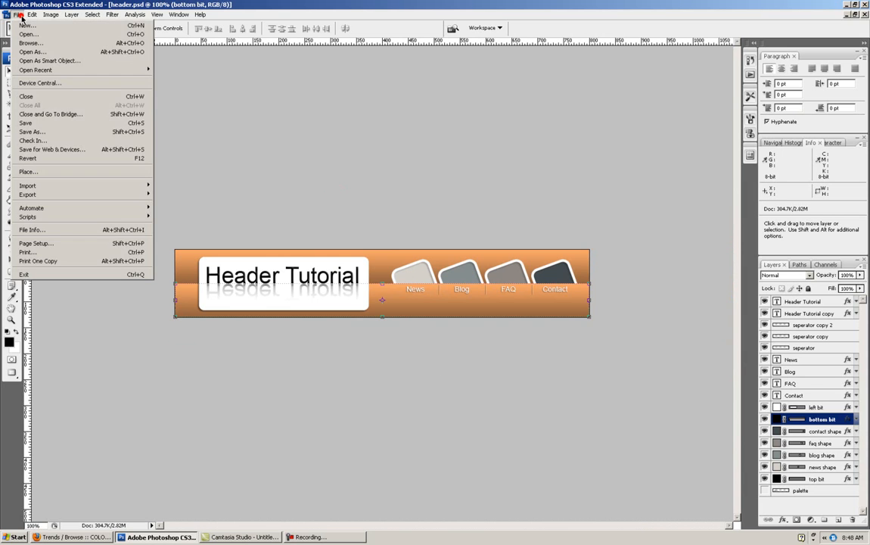
pyautogui.click(47, 133)
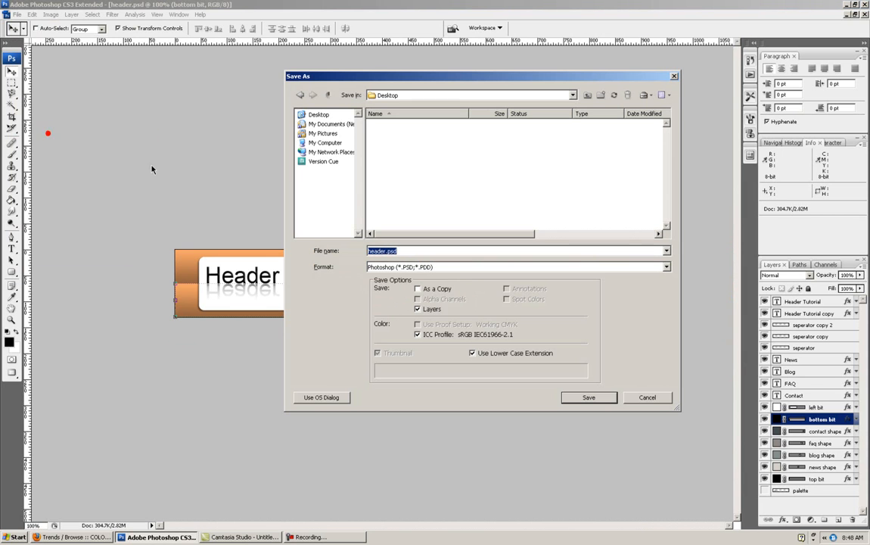
pyautogui.click(616, 268)
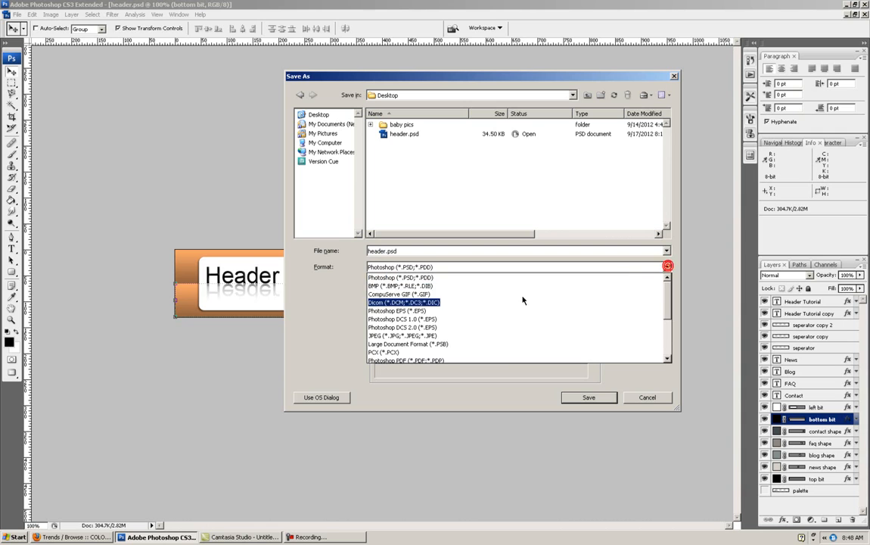
pyautogui.click(420, 335)
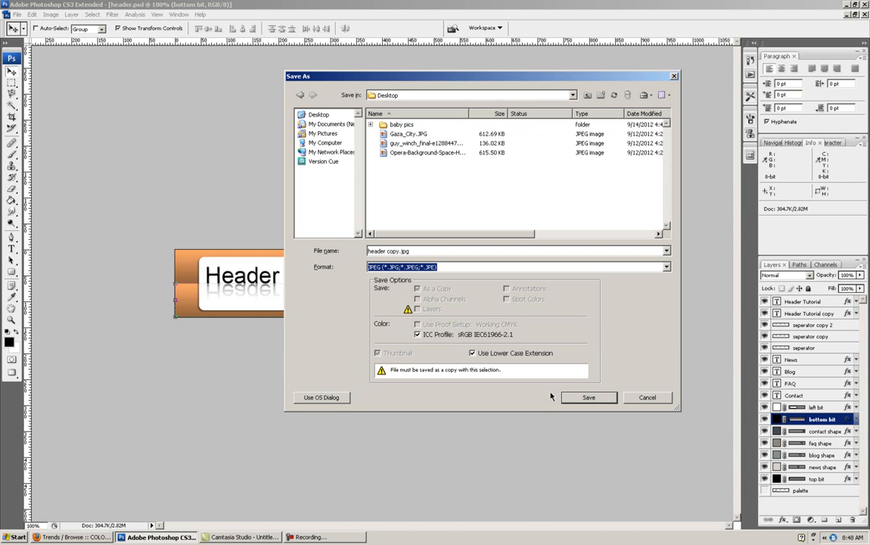
# - Name the JPEG copy header.jpg, without the word copy, and save it with the offered JPEG options
pyautogui.click(401, 253)
pyautogui.click(400, 252)
pyautogui.press('BackSpace')
pyautogui.press('BackSpace')
pyautogui.press('BackSpace')
pyautogui.press('BackSpace')
pyautogui.press('BackSpace')
pyautogui.press('BackSpace')
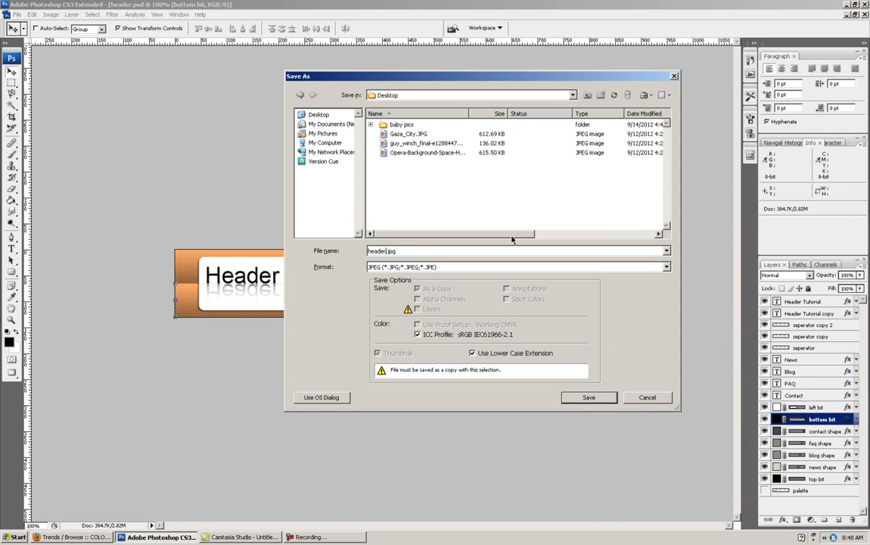
pyautogui.click(574, 397)
pyautogui.click(495, 147)
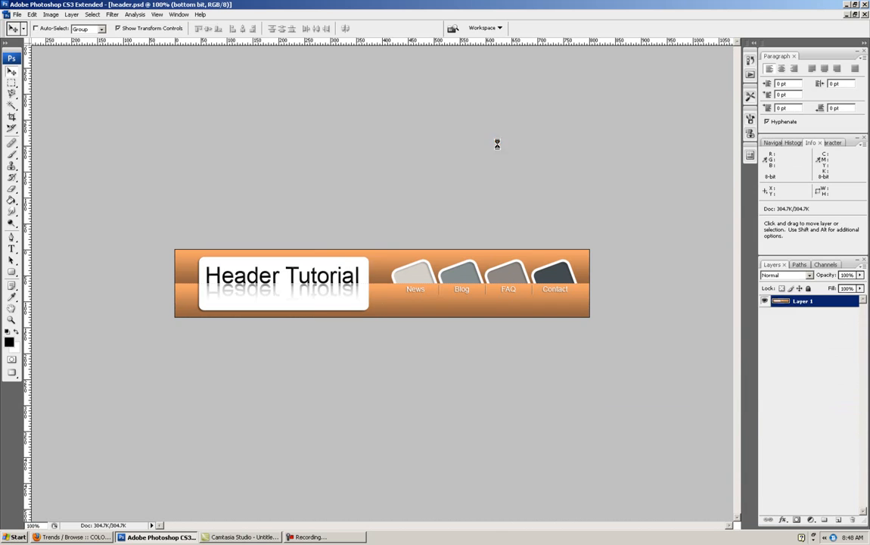